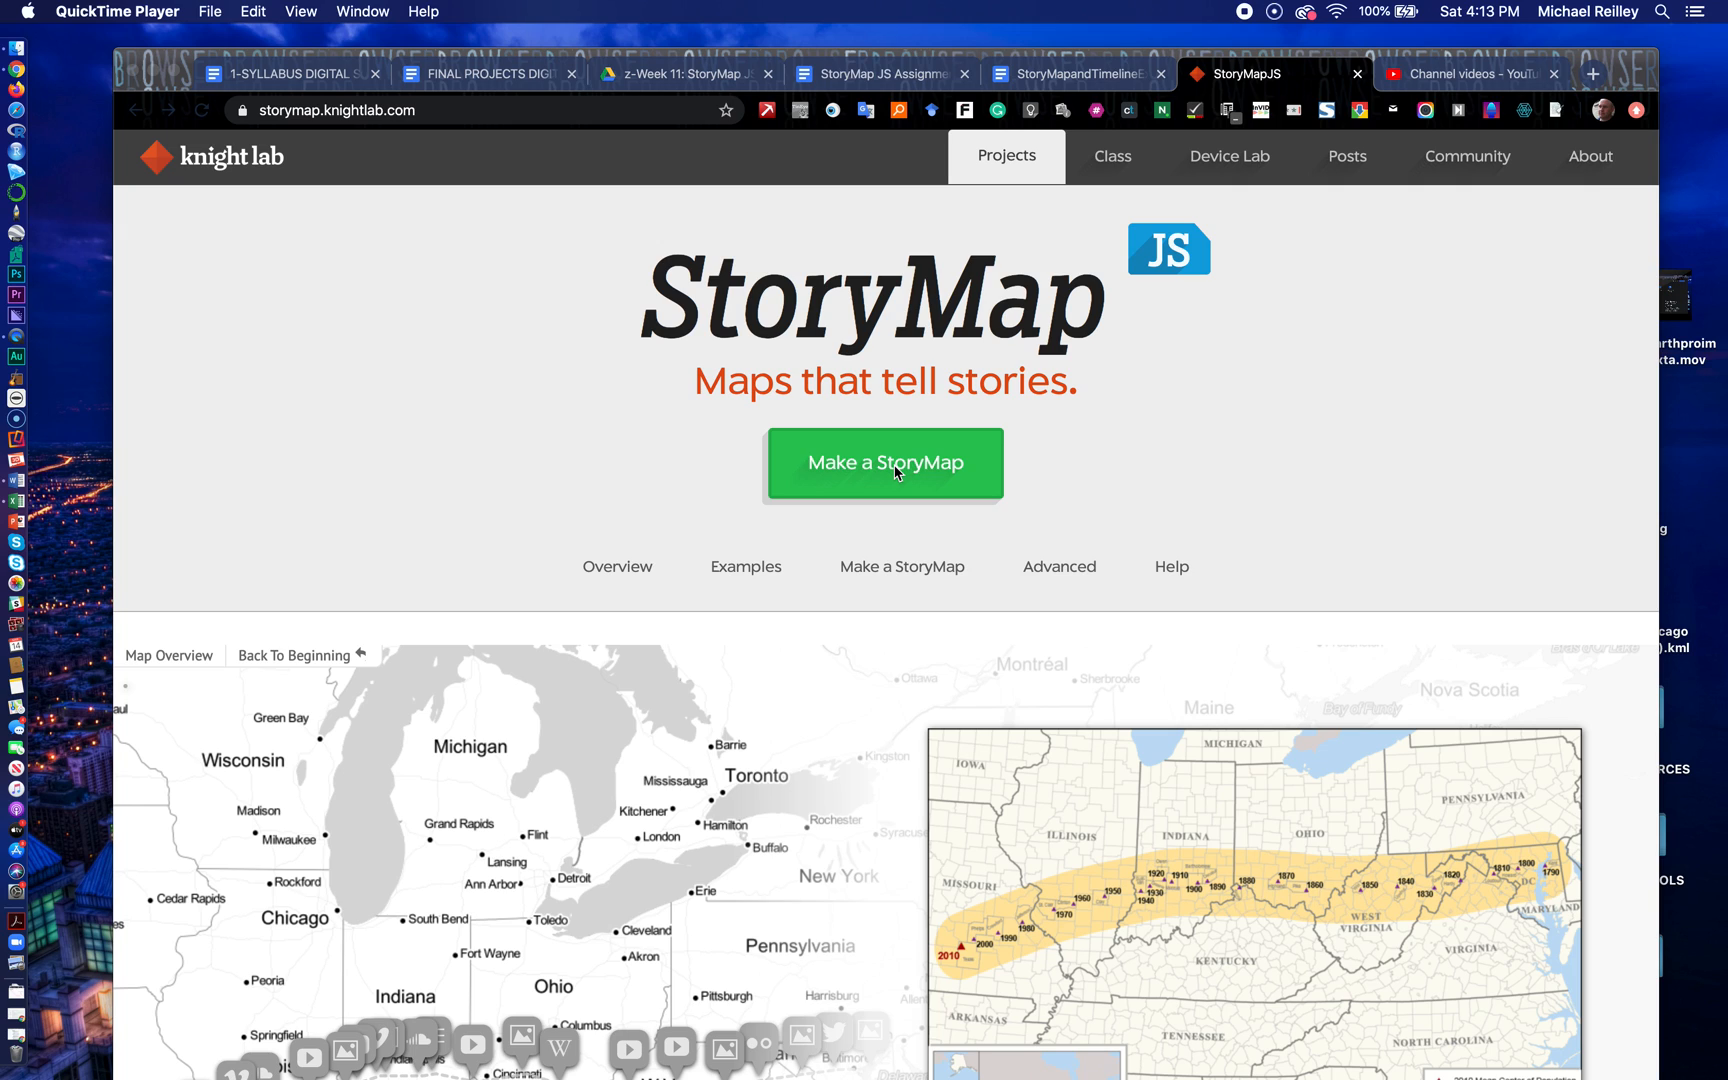
Step: Start making a StoryMap and sign in to the editor with the Google account
left_click(897, 472)
left_click(897, 472)
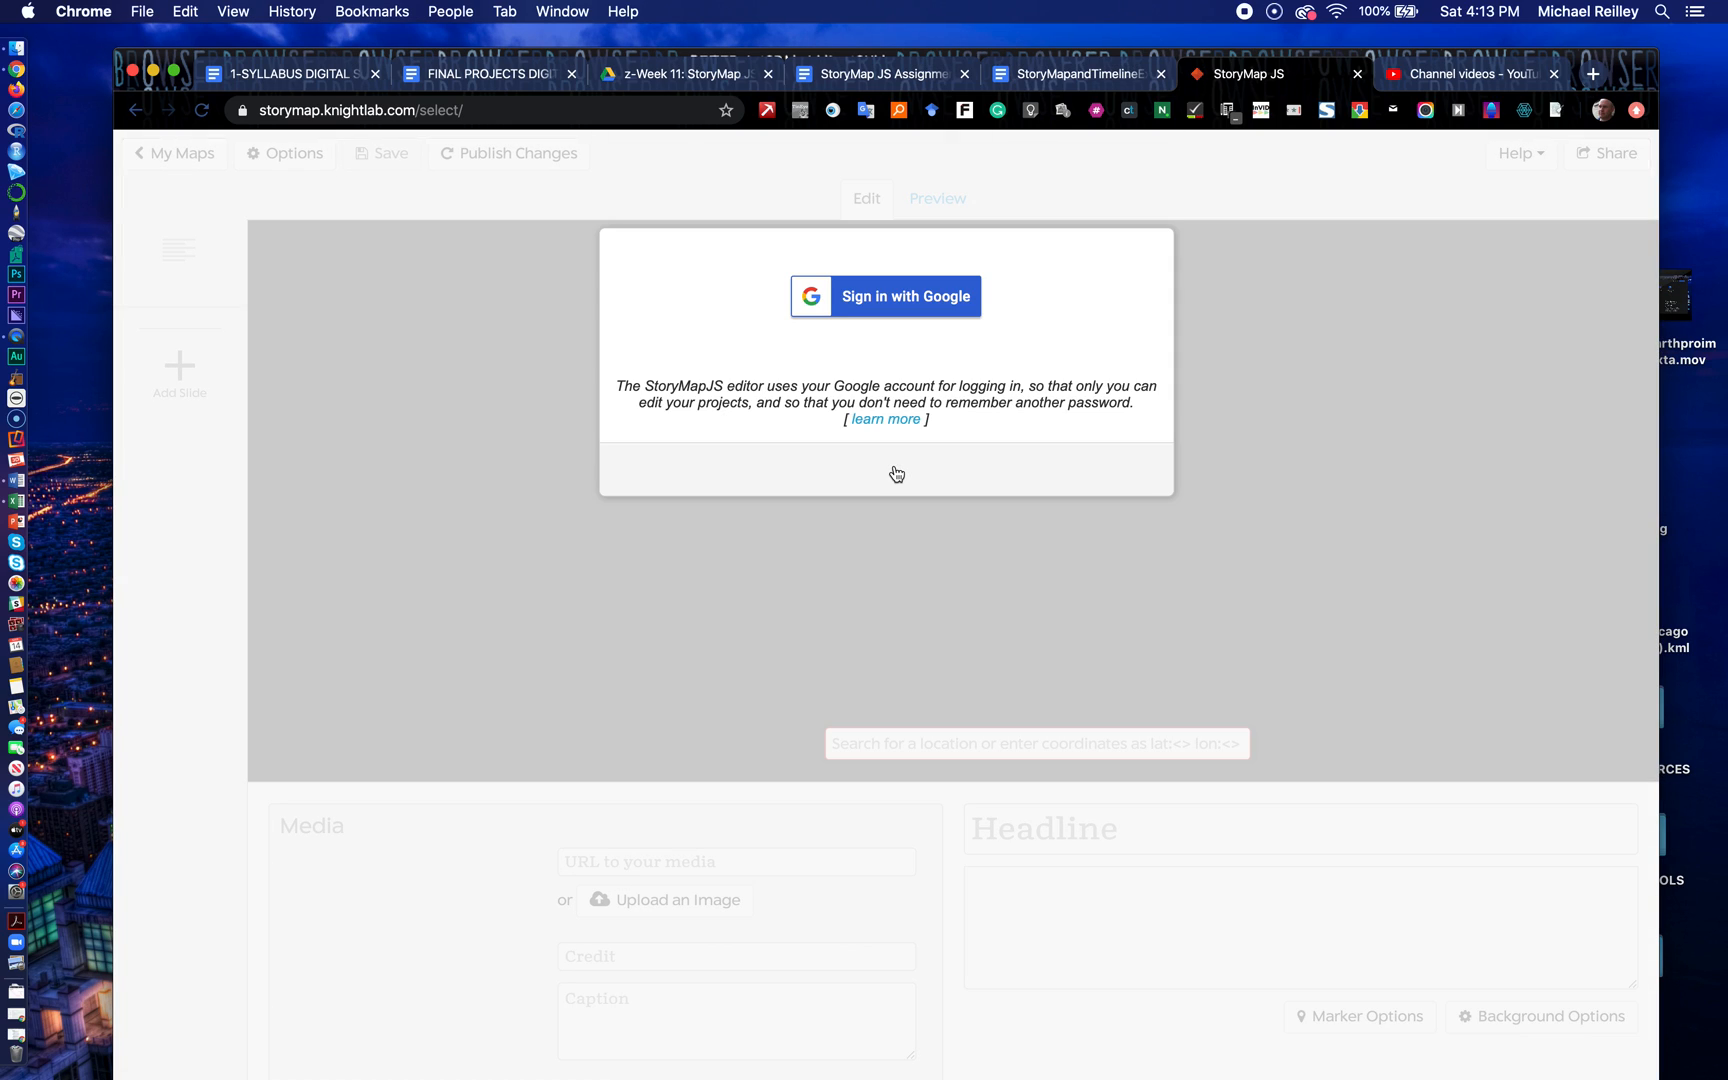
left_click(911, 298)
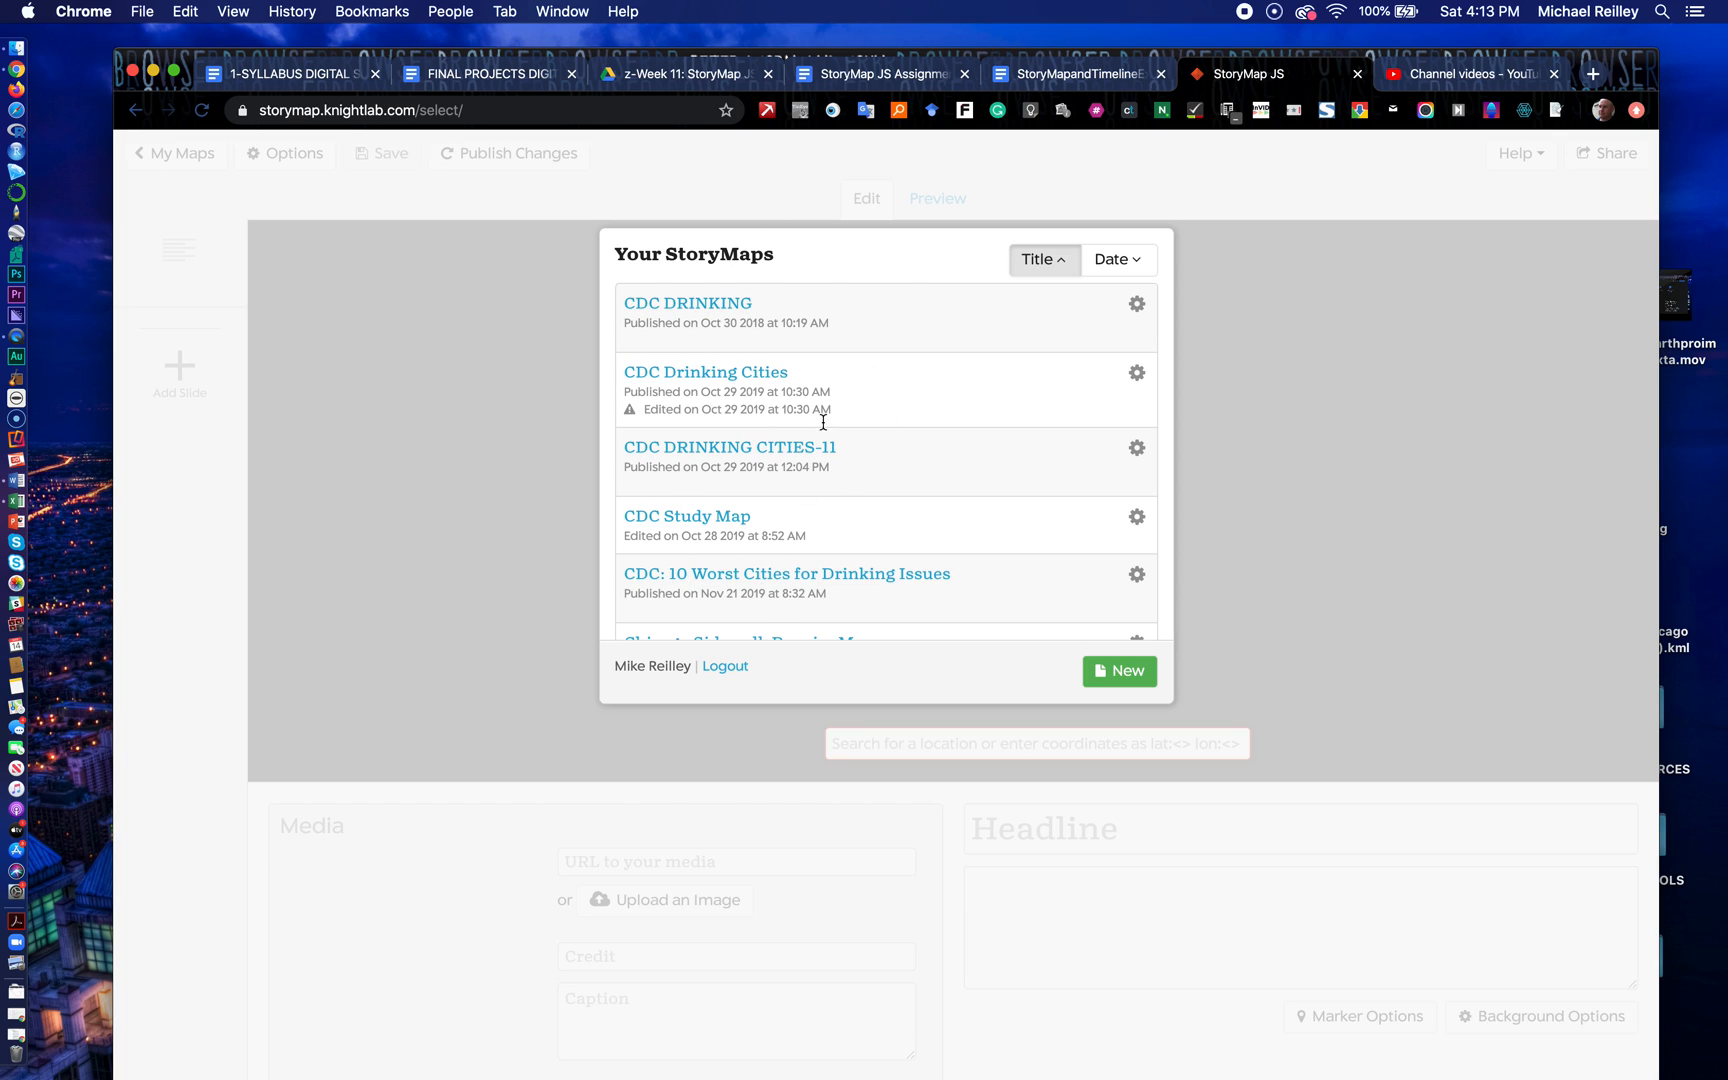
Step: Create a new StoryMap named "CDC: 10 Cities with Drinking Issues"
left_click(1120, 672)
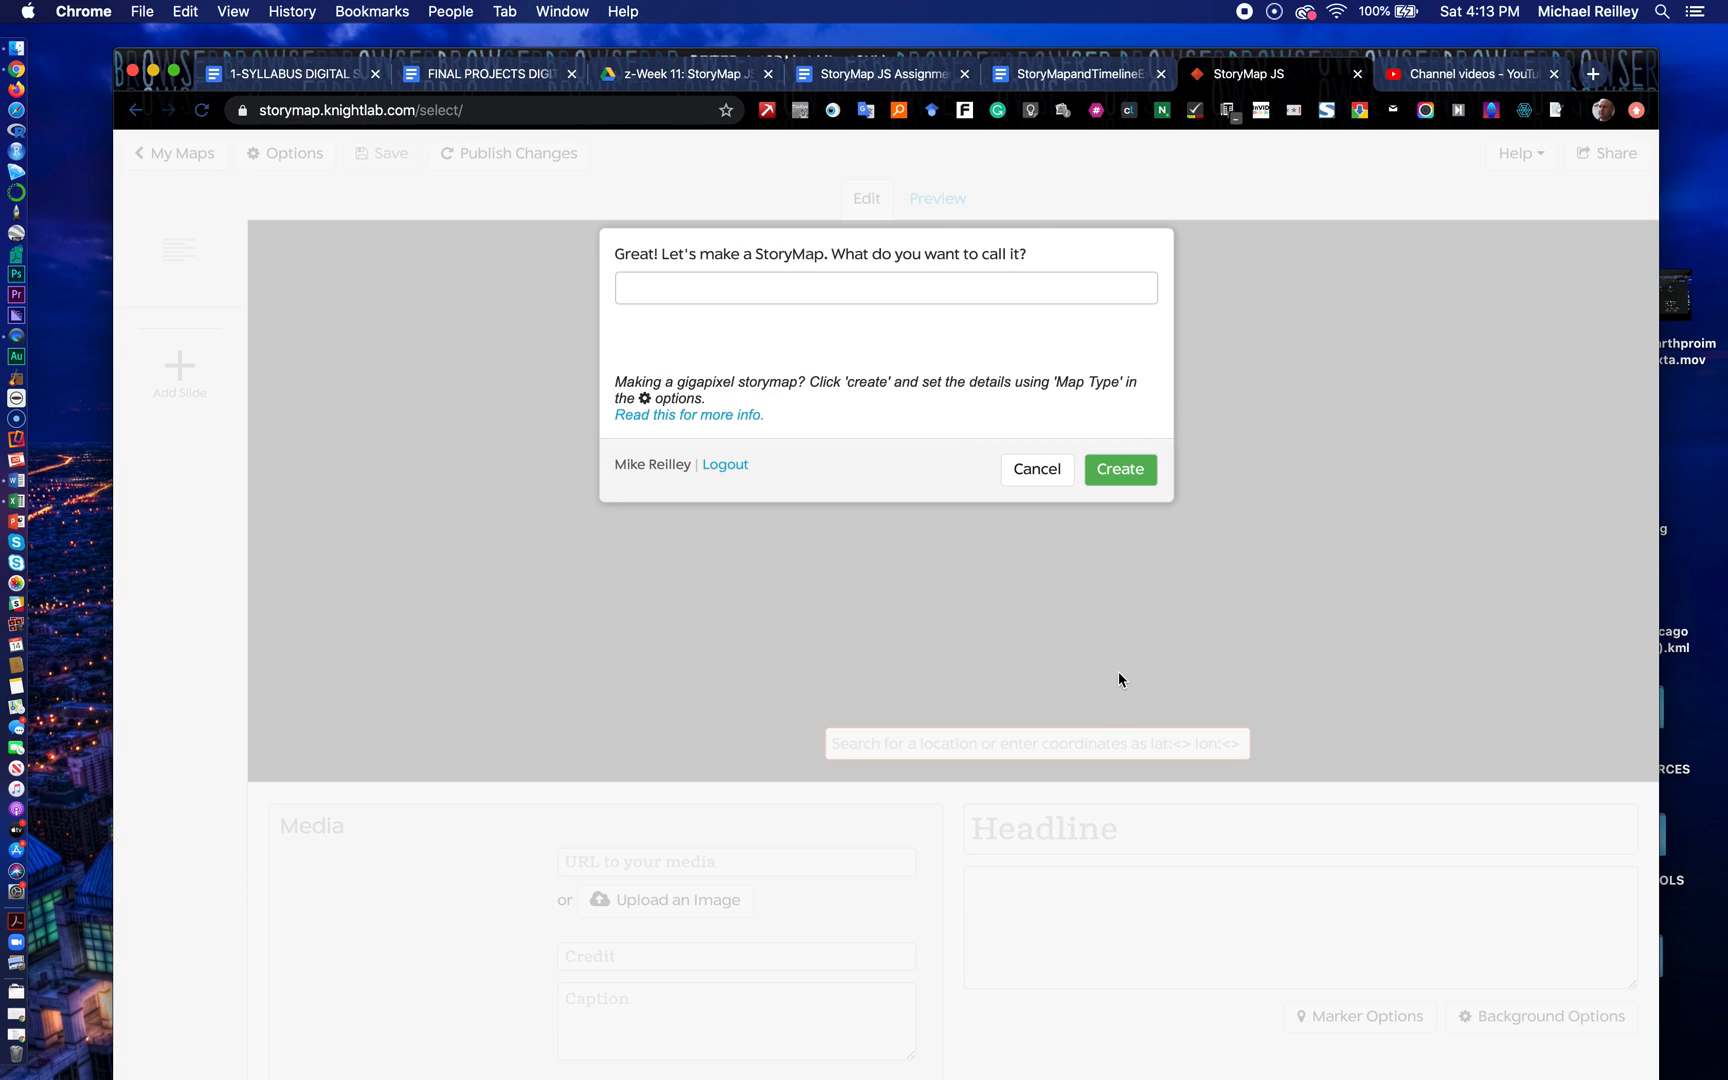
left_click(647, 290)
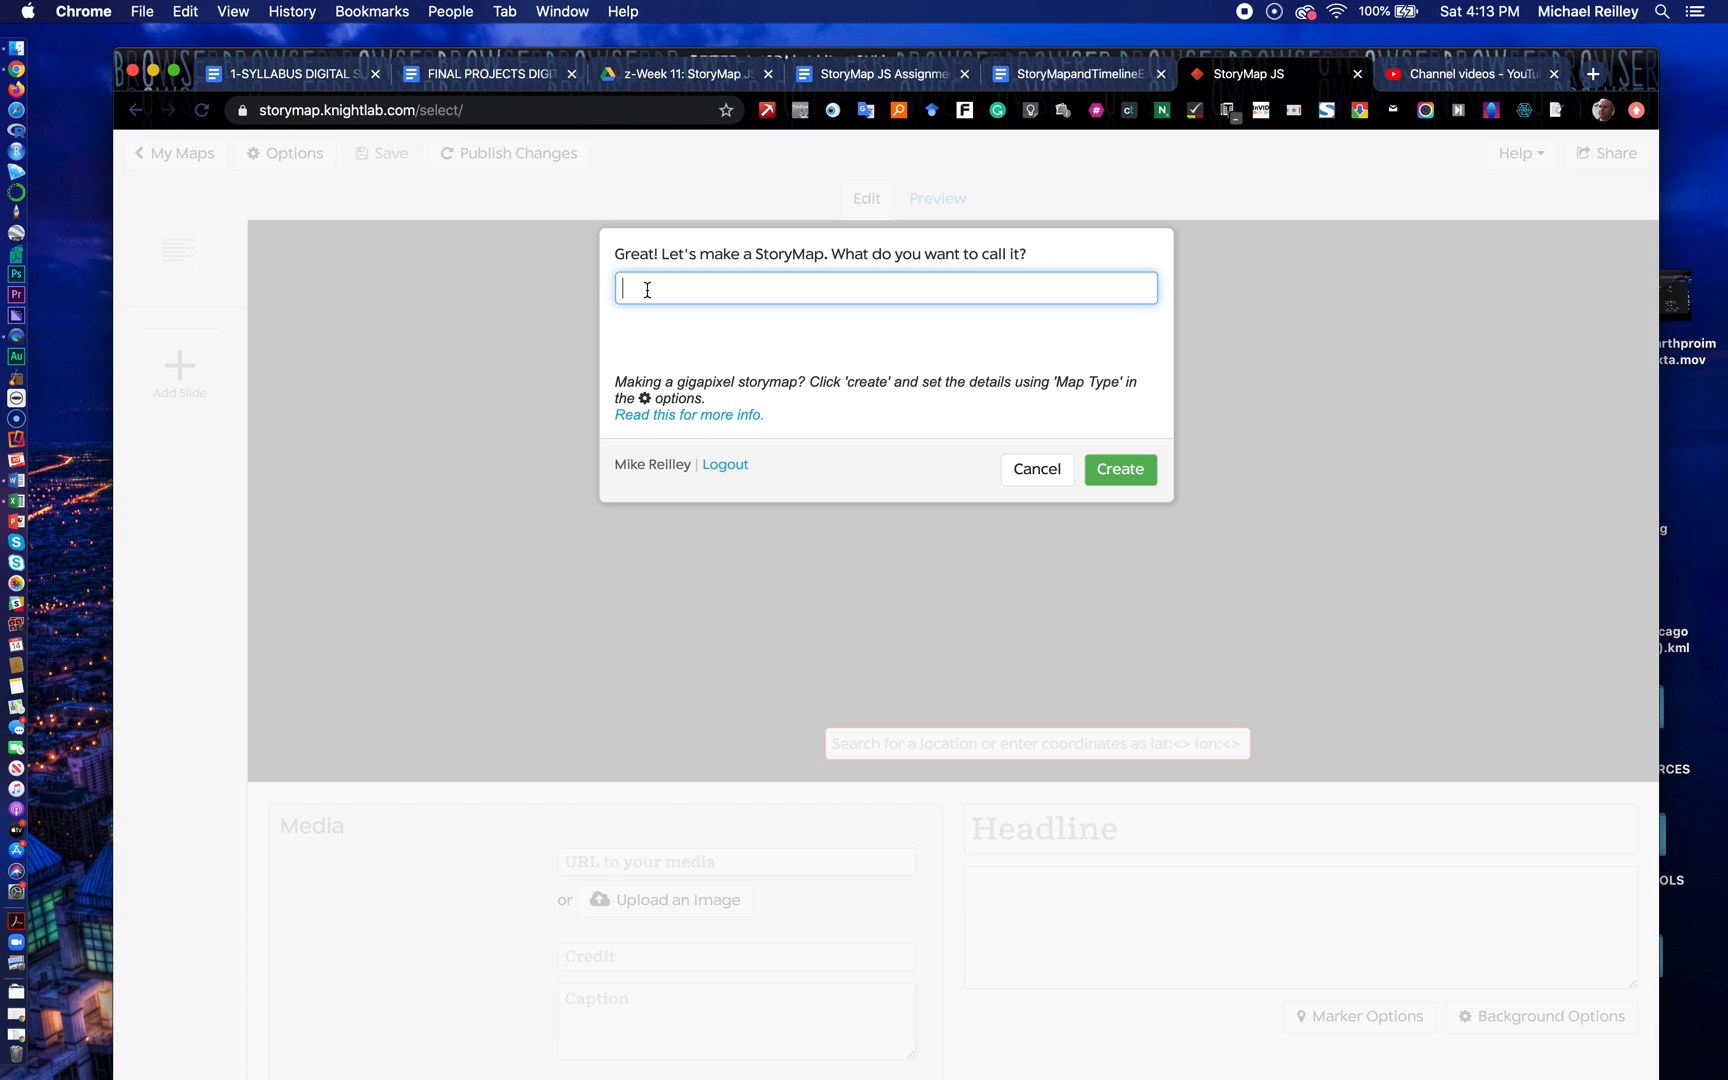
type("CDC: 10 Cities with Drinking Issues")
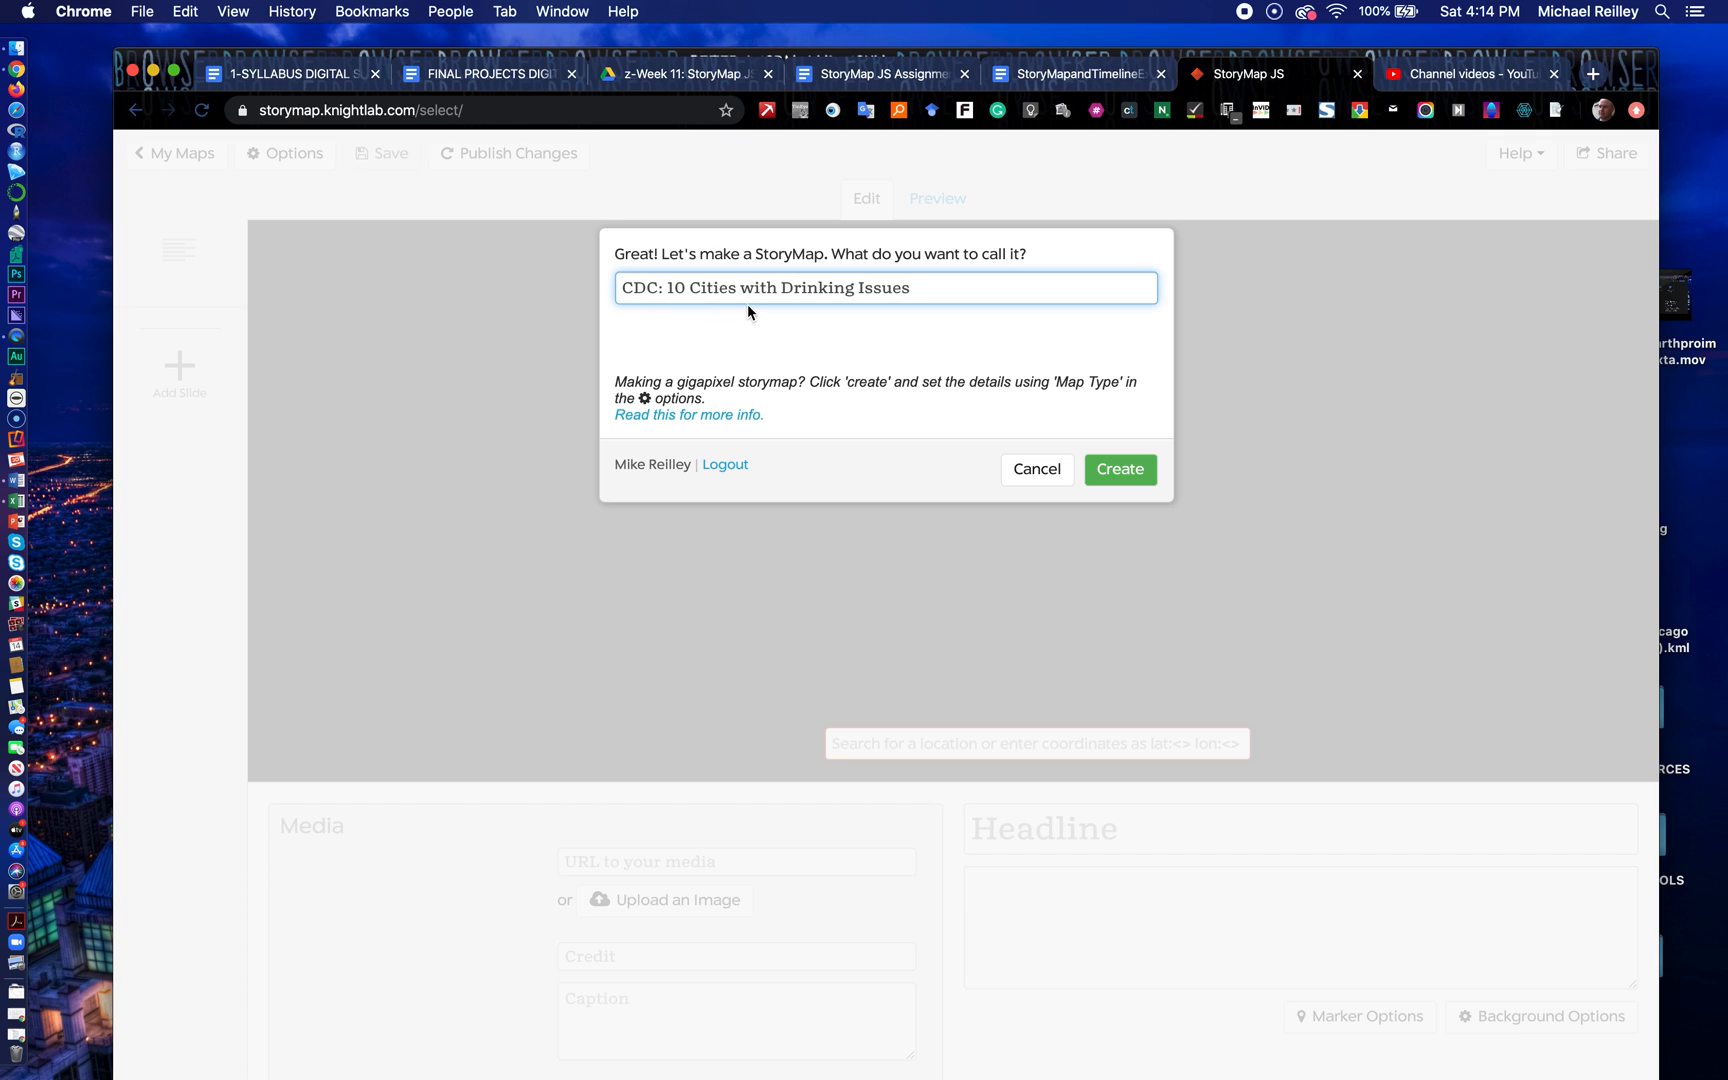
left_click(1121, 472)
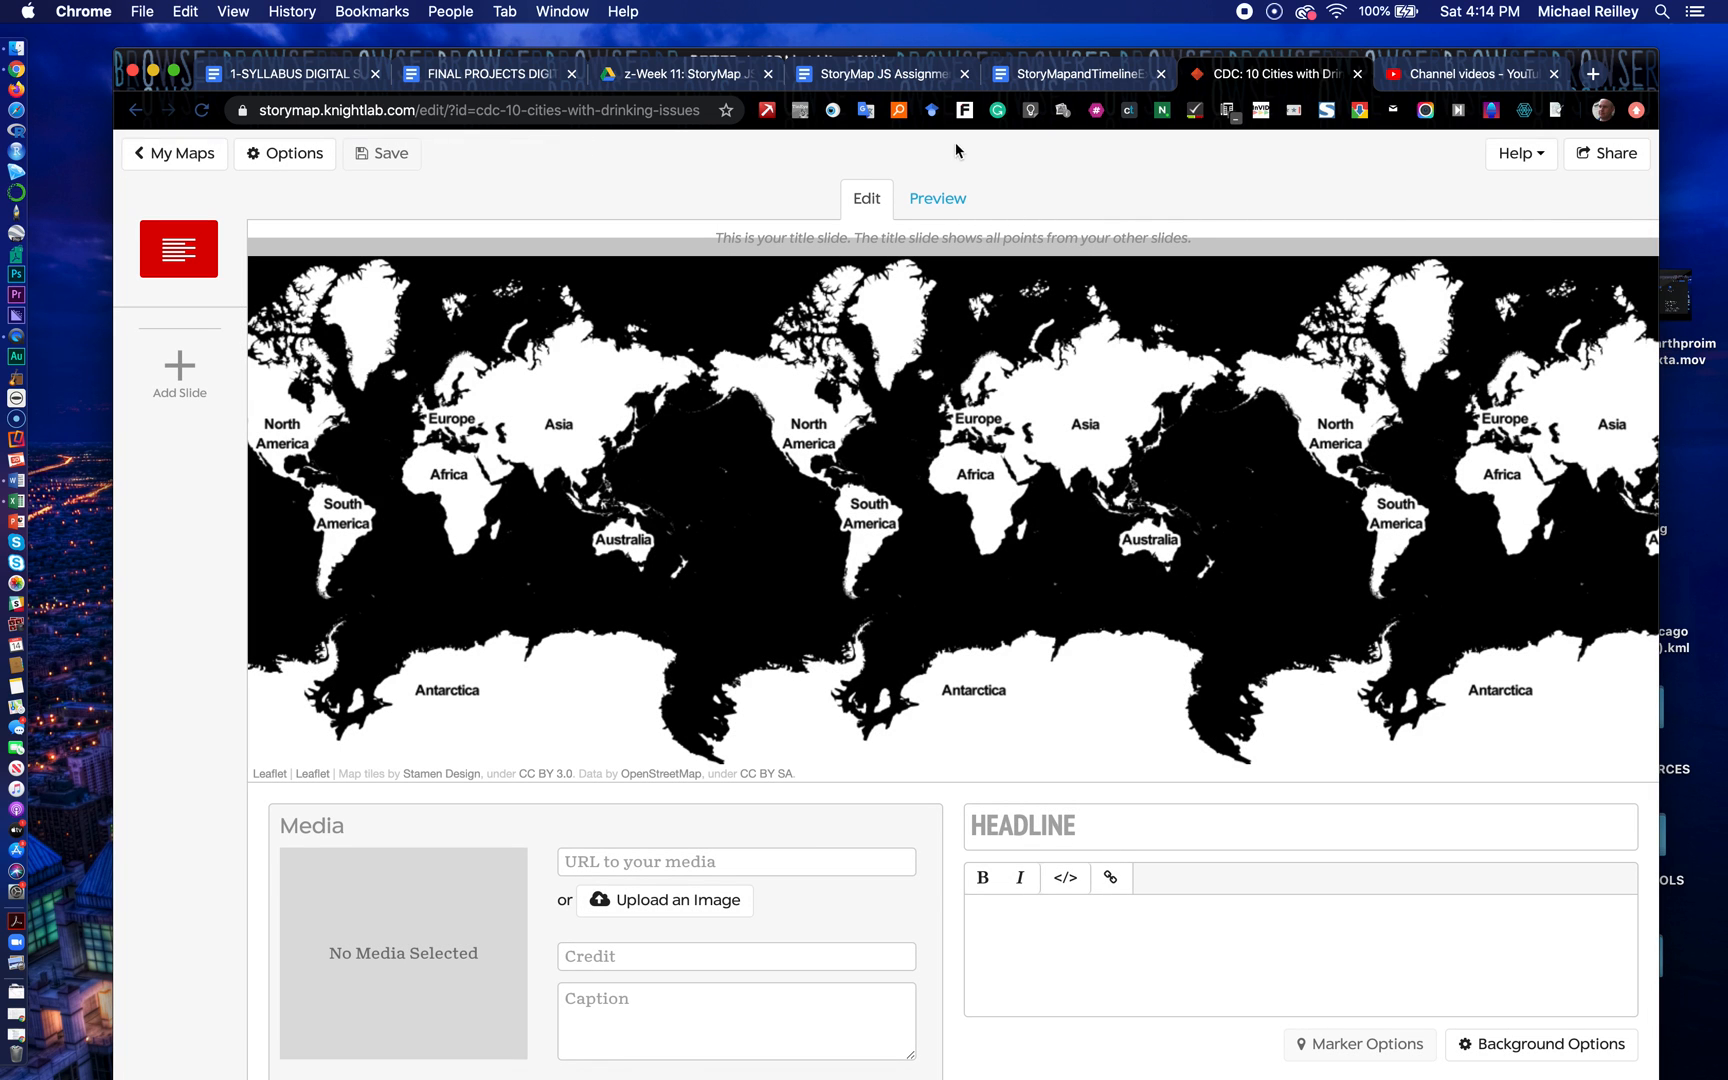
Step: In the StoryMap and timeline examples document, insert a blank line between the two Chicago speakeasies links
left_click(880, 74)
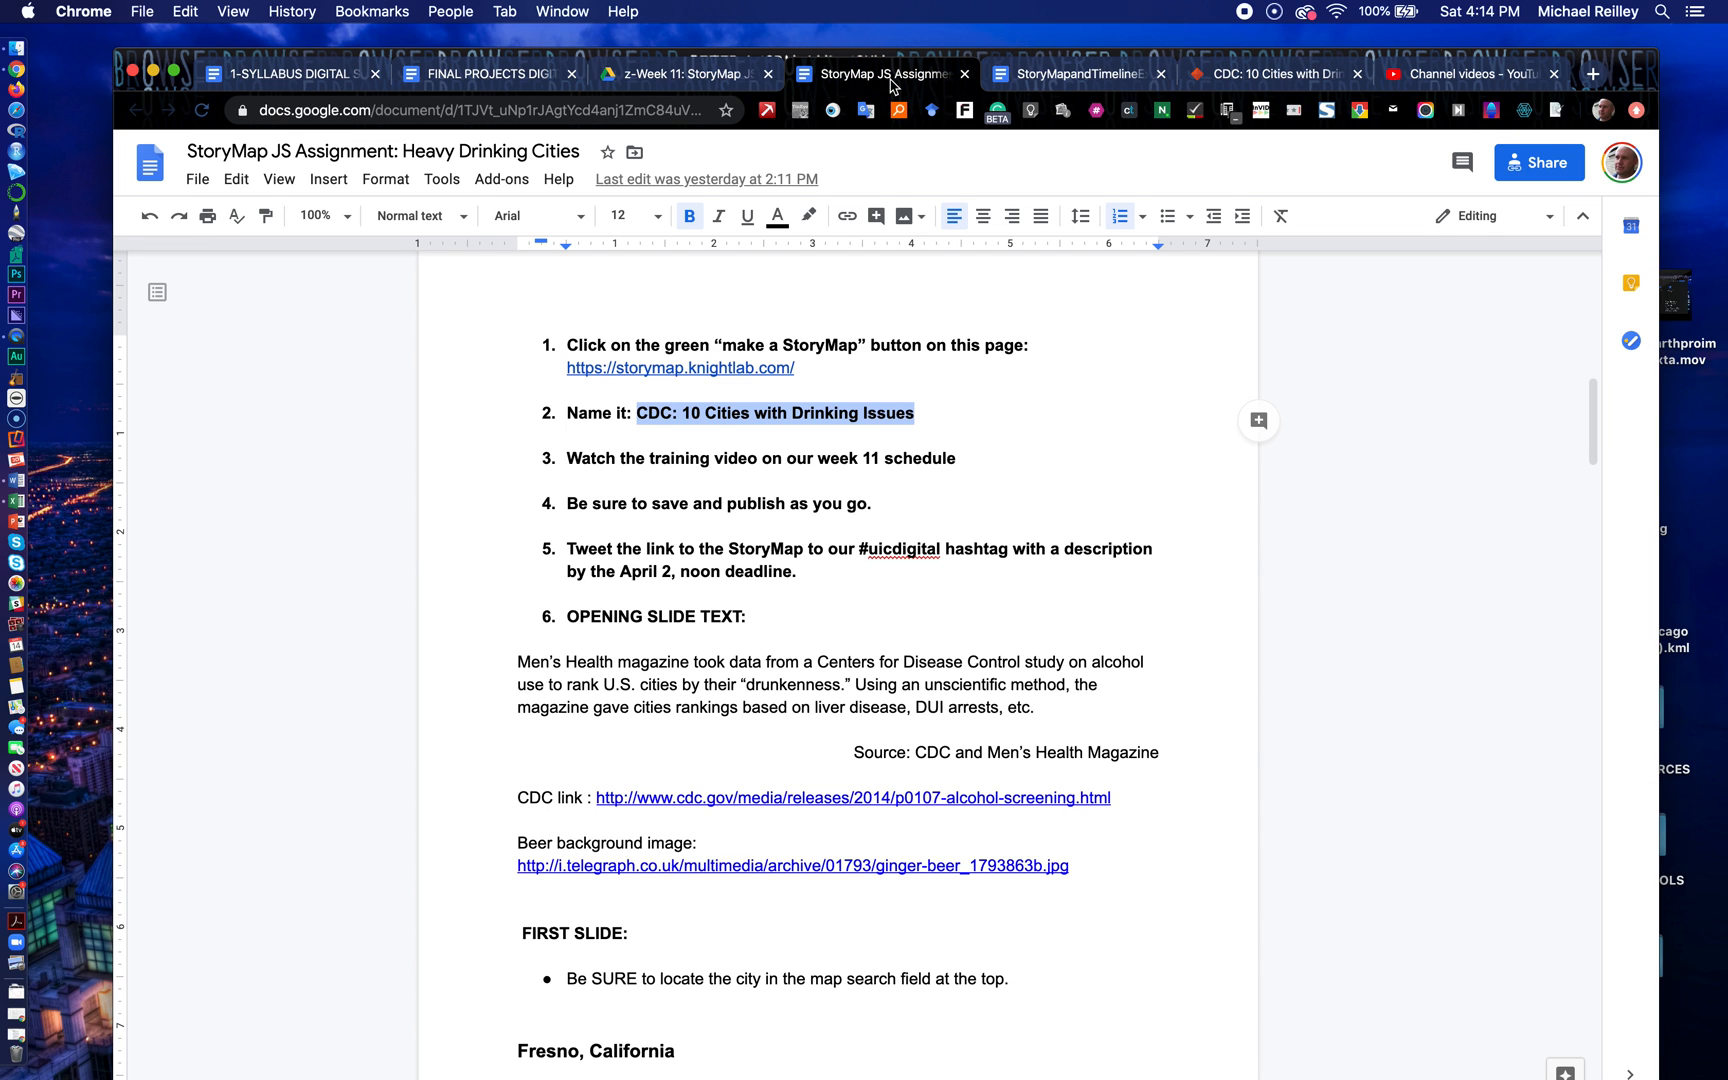
scroll(849, 424, "up", 10)
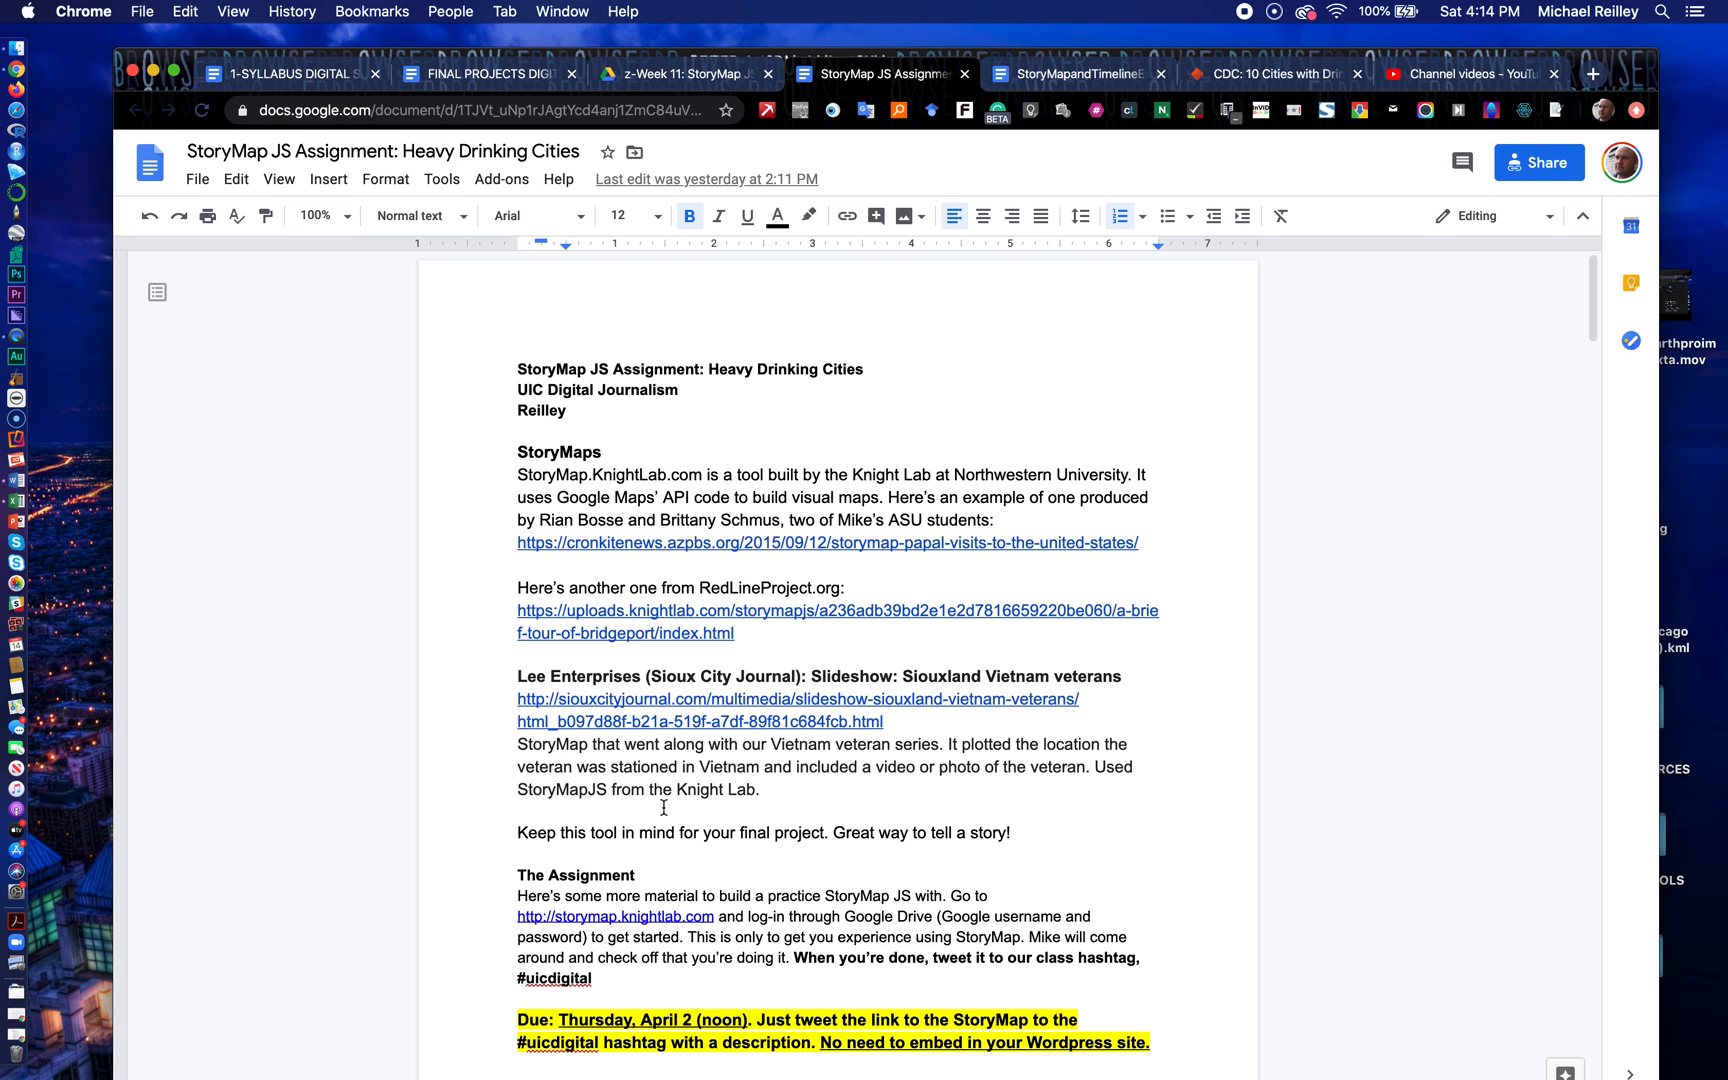
scroll(663, 807, "down", 10)
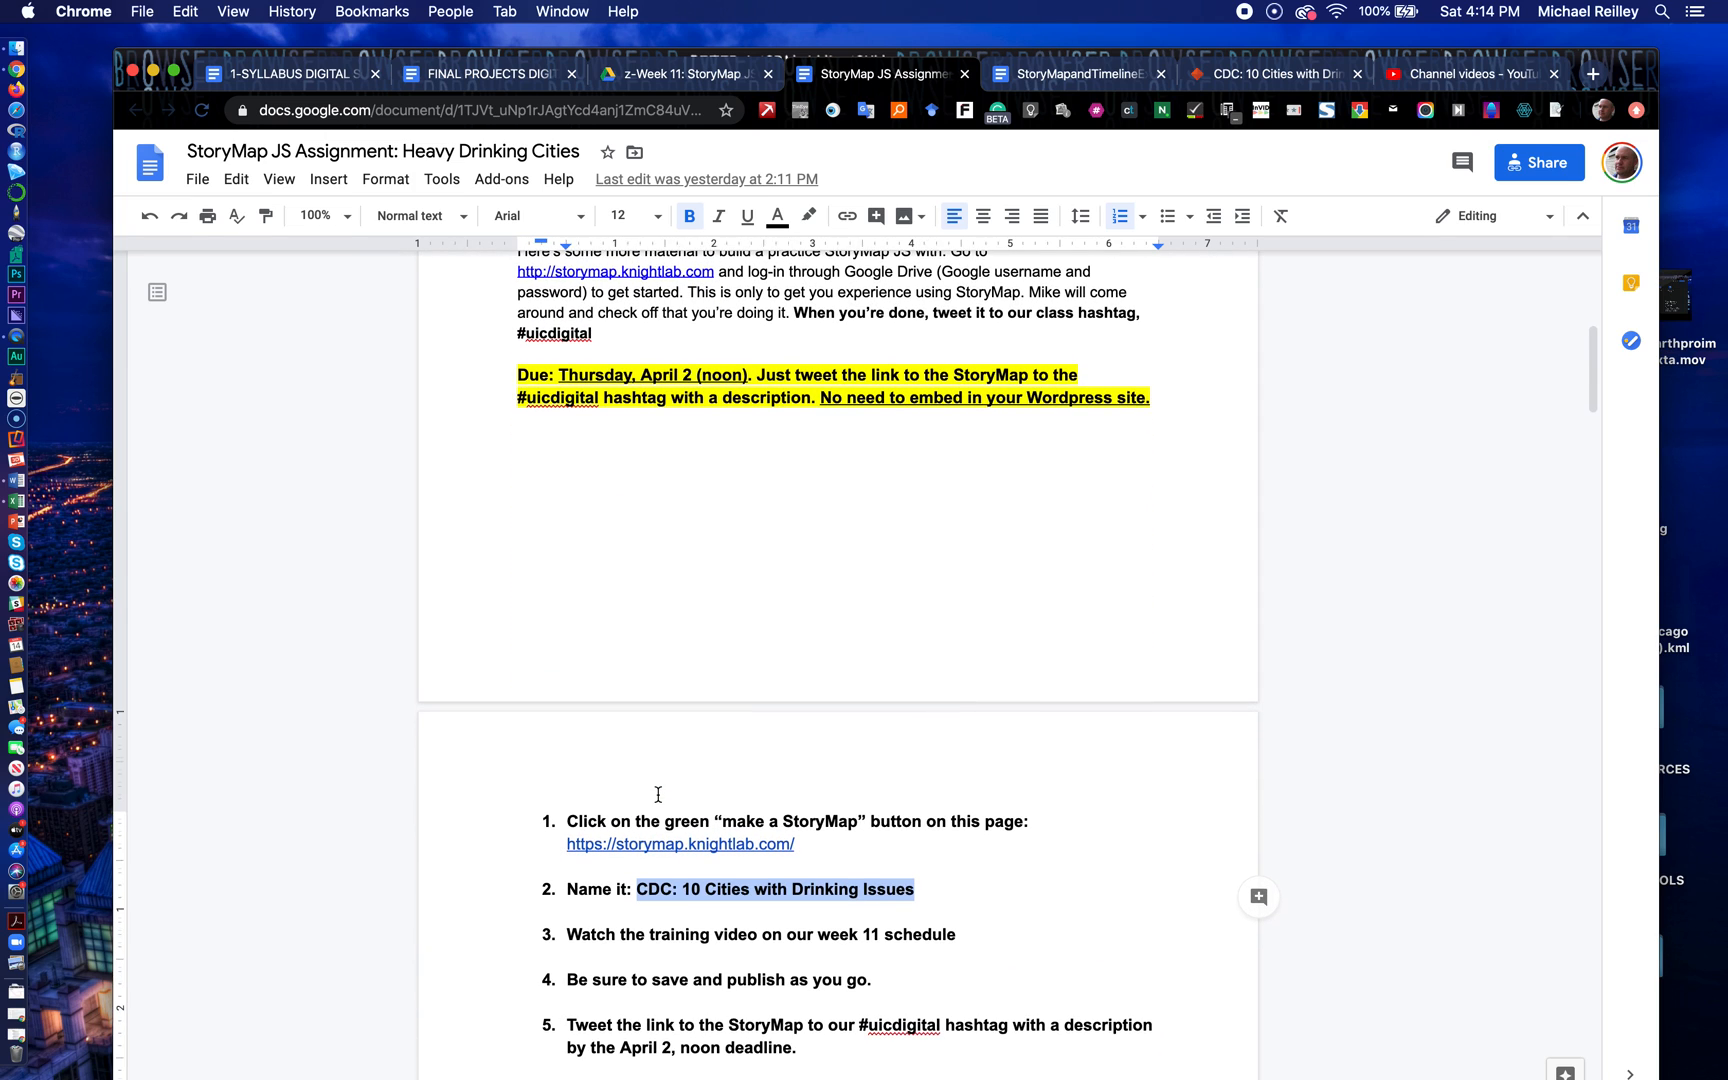
left_click(1050, 80)
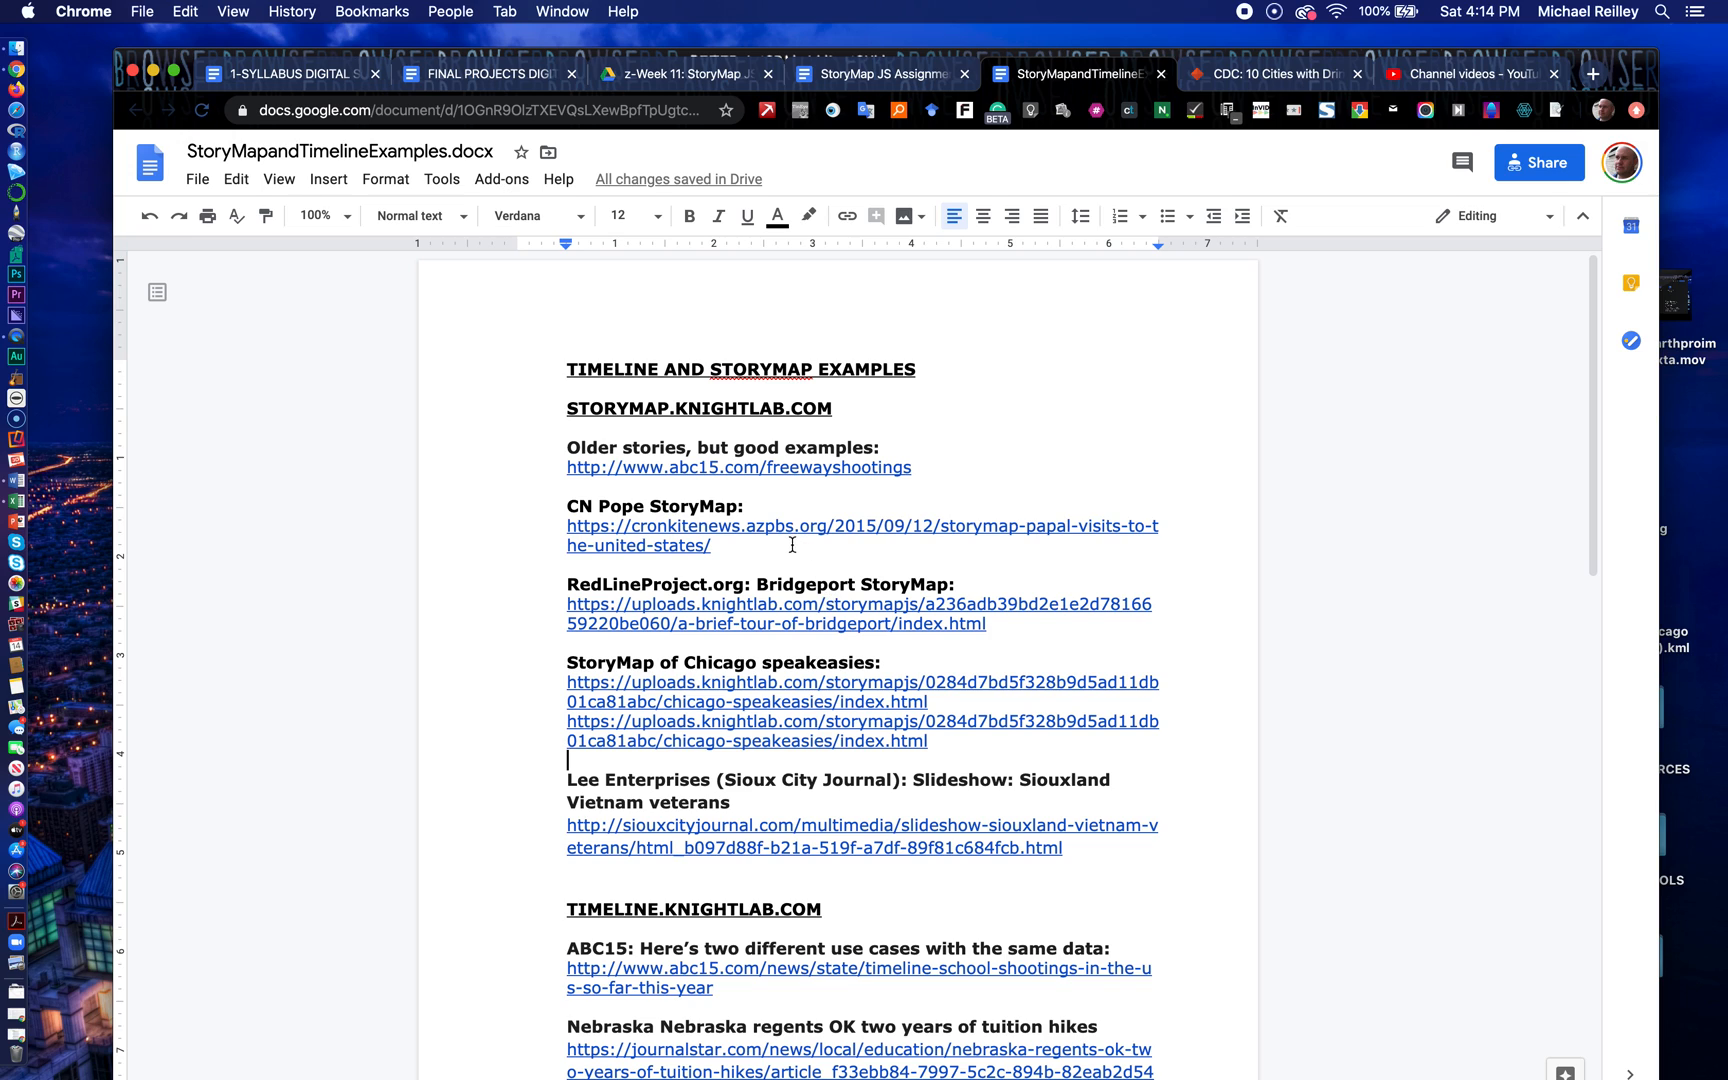
left_click(565, 722)
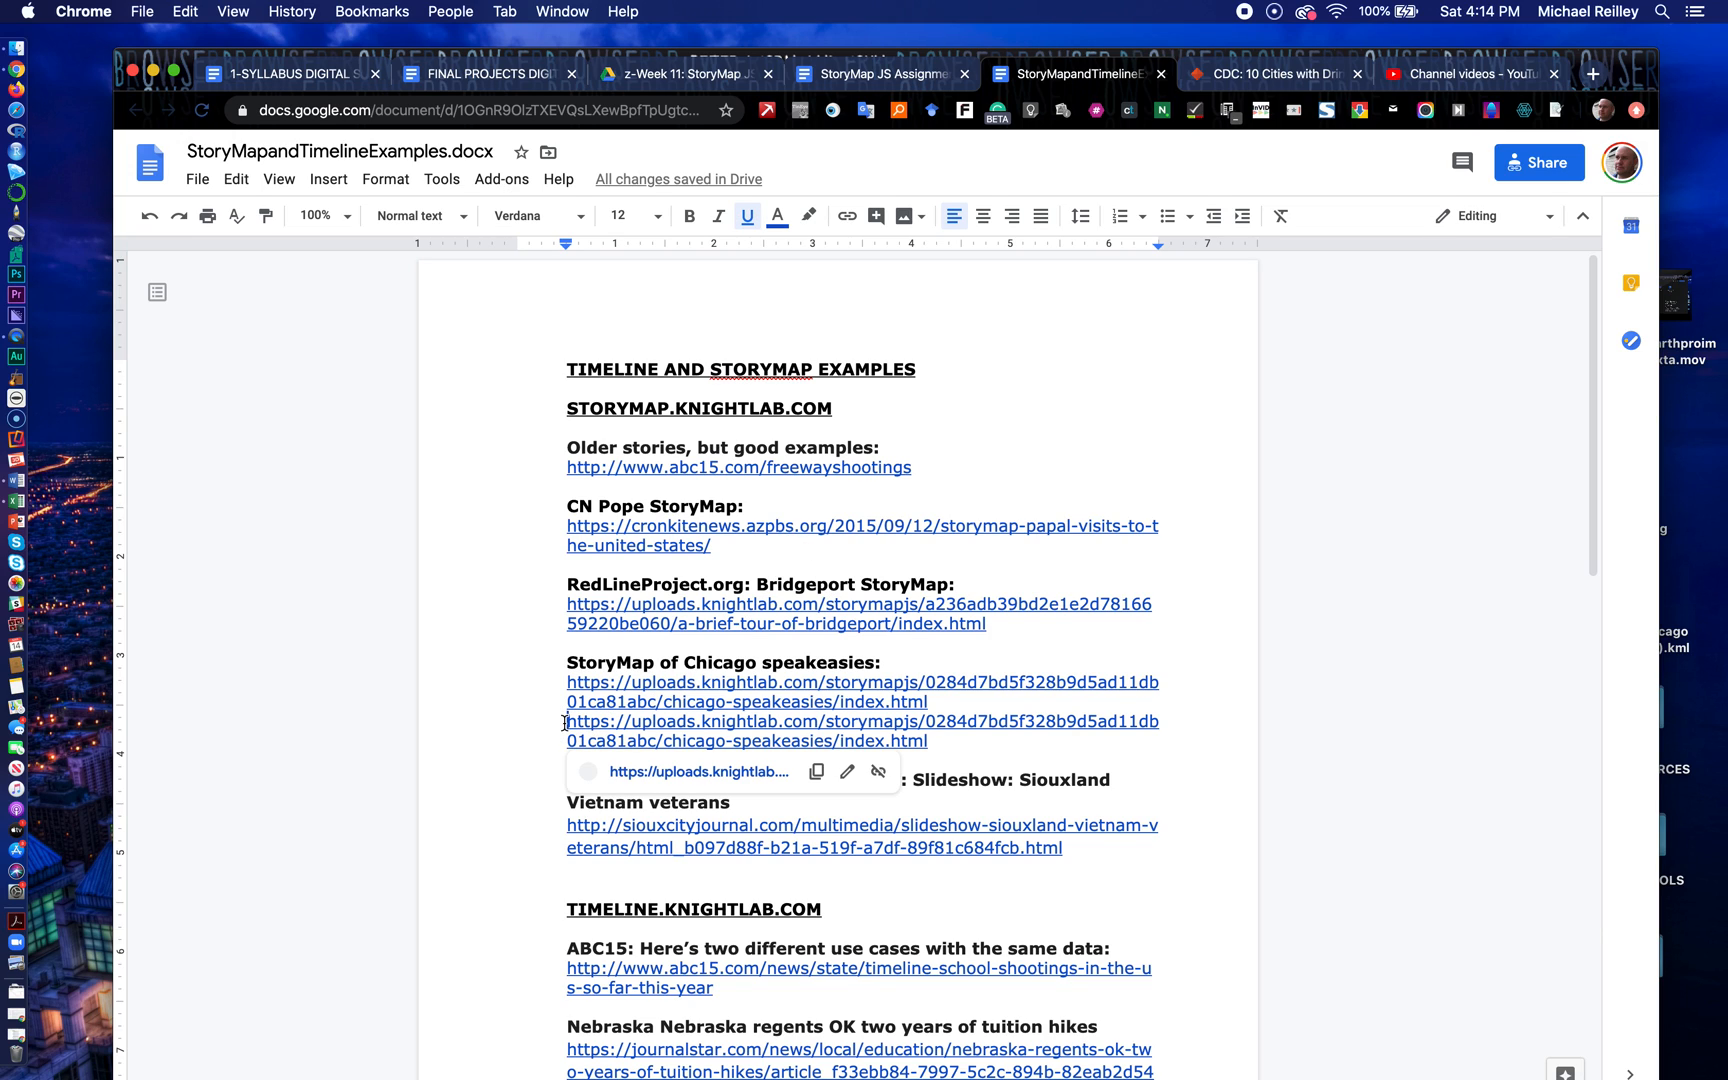
key("Return")
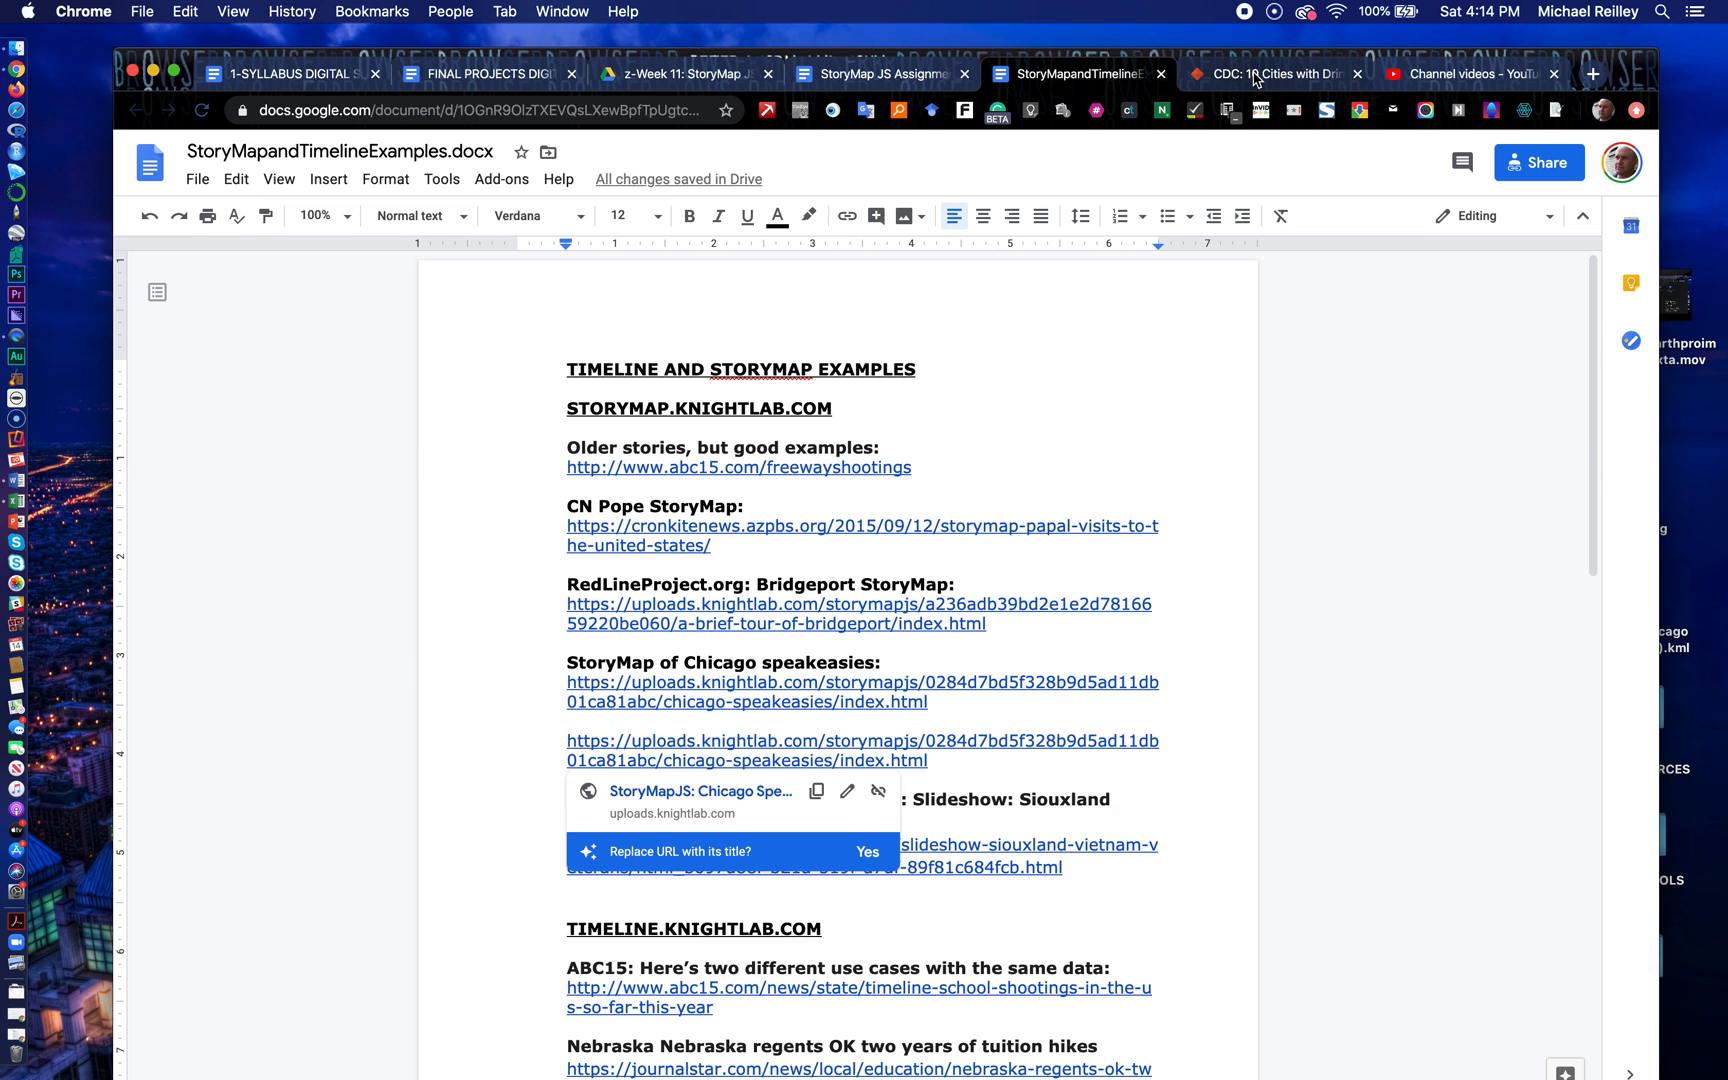
Step: Reorder the browser tabs so the assignment document sits beside the StoryMap editor, and find its opening slide text
left_click(1255, 80)
left_click_drag(888, 82, 1080, 84)
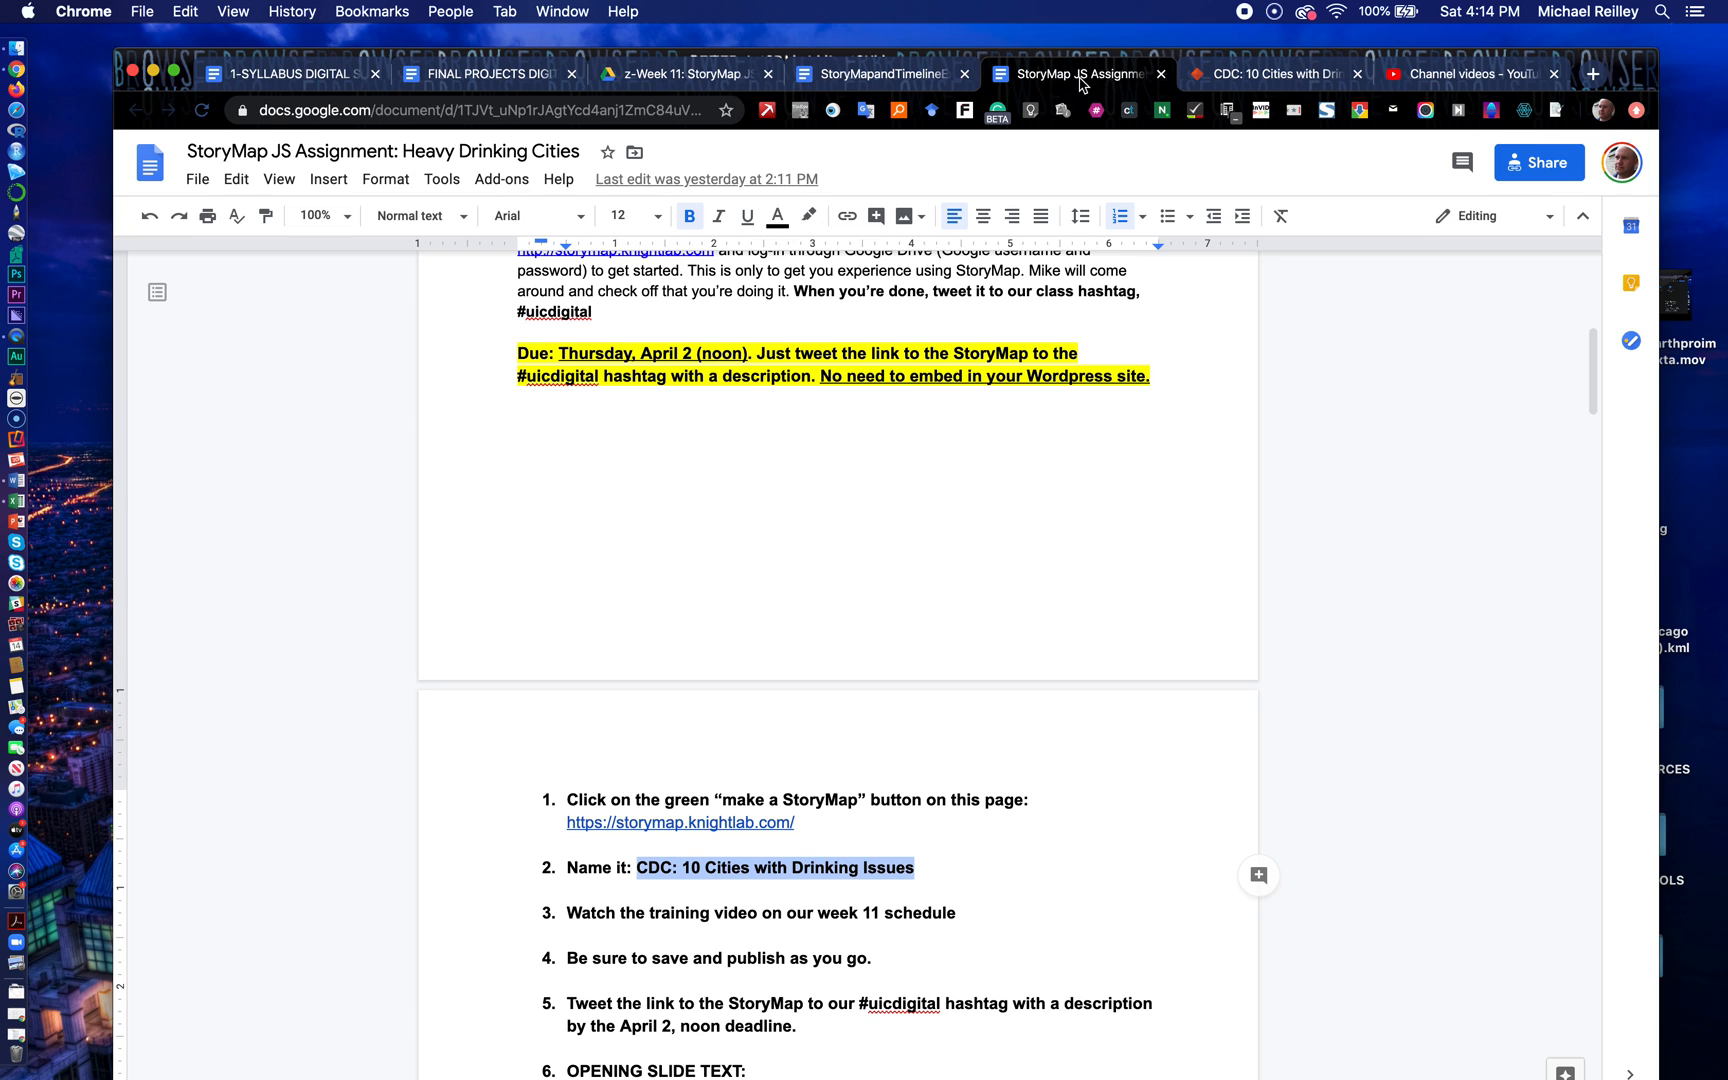
scroll(698, 625, "down", 5)
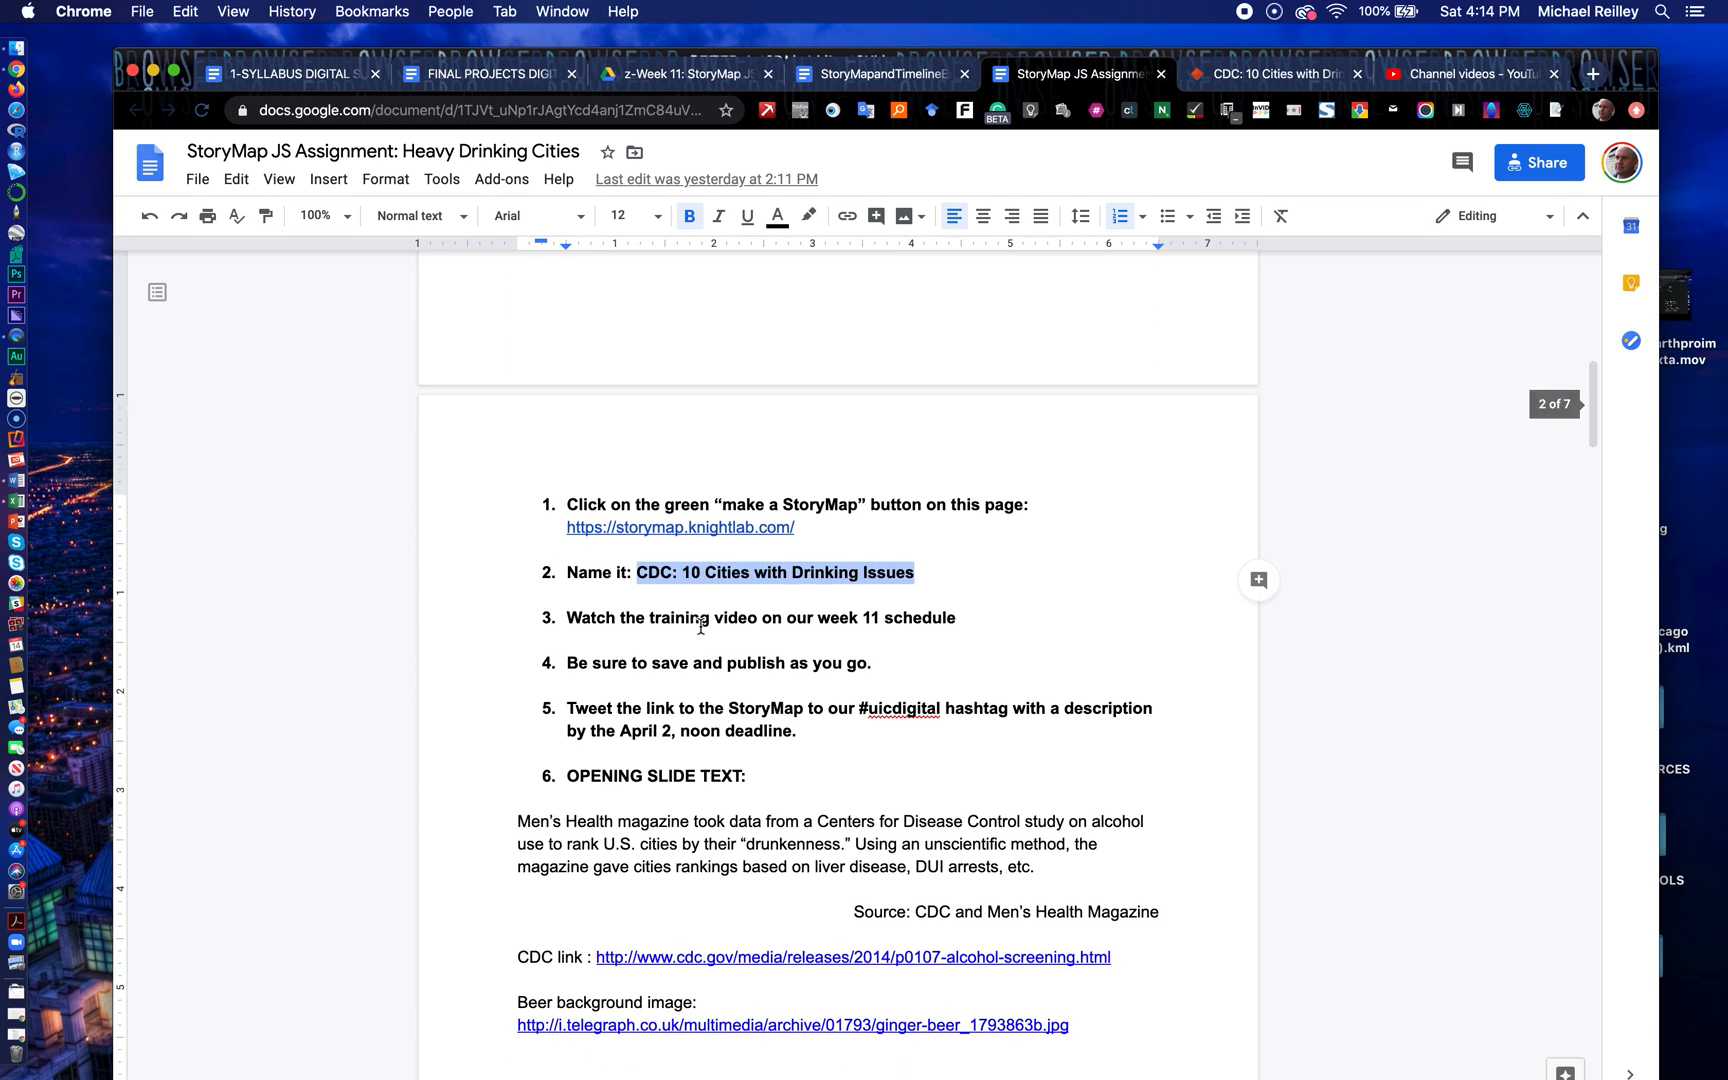
scroll(701, 625, "down", 1)
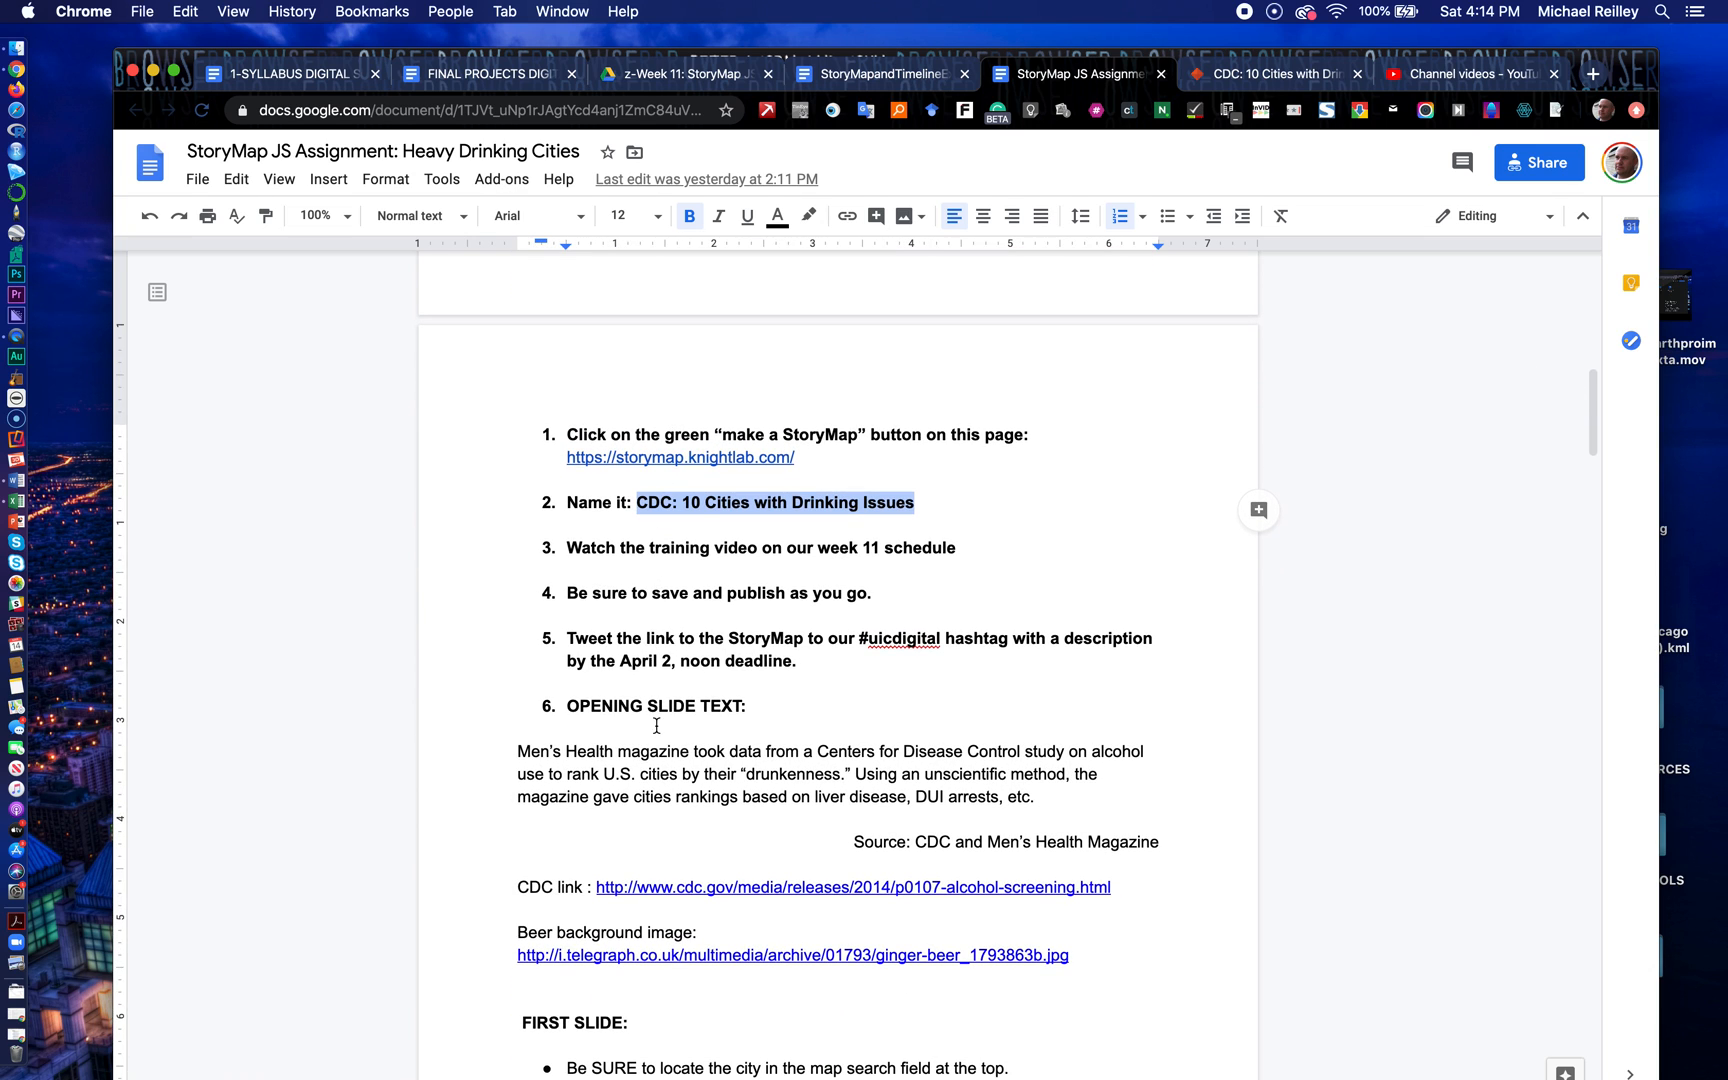
scroll(656, 726, "down", 6)
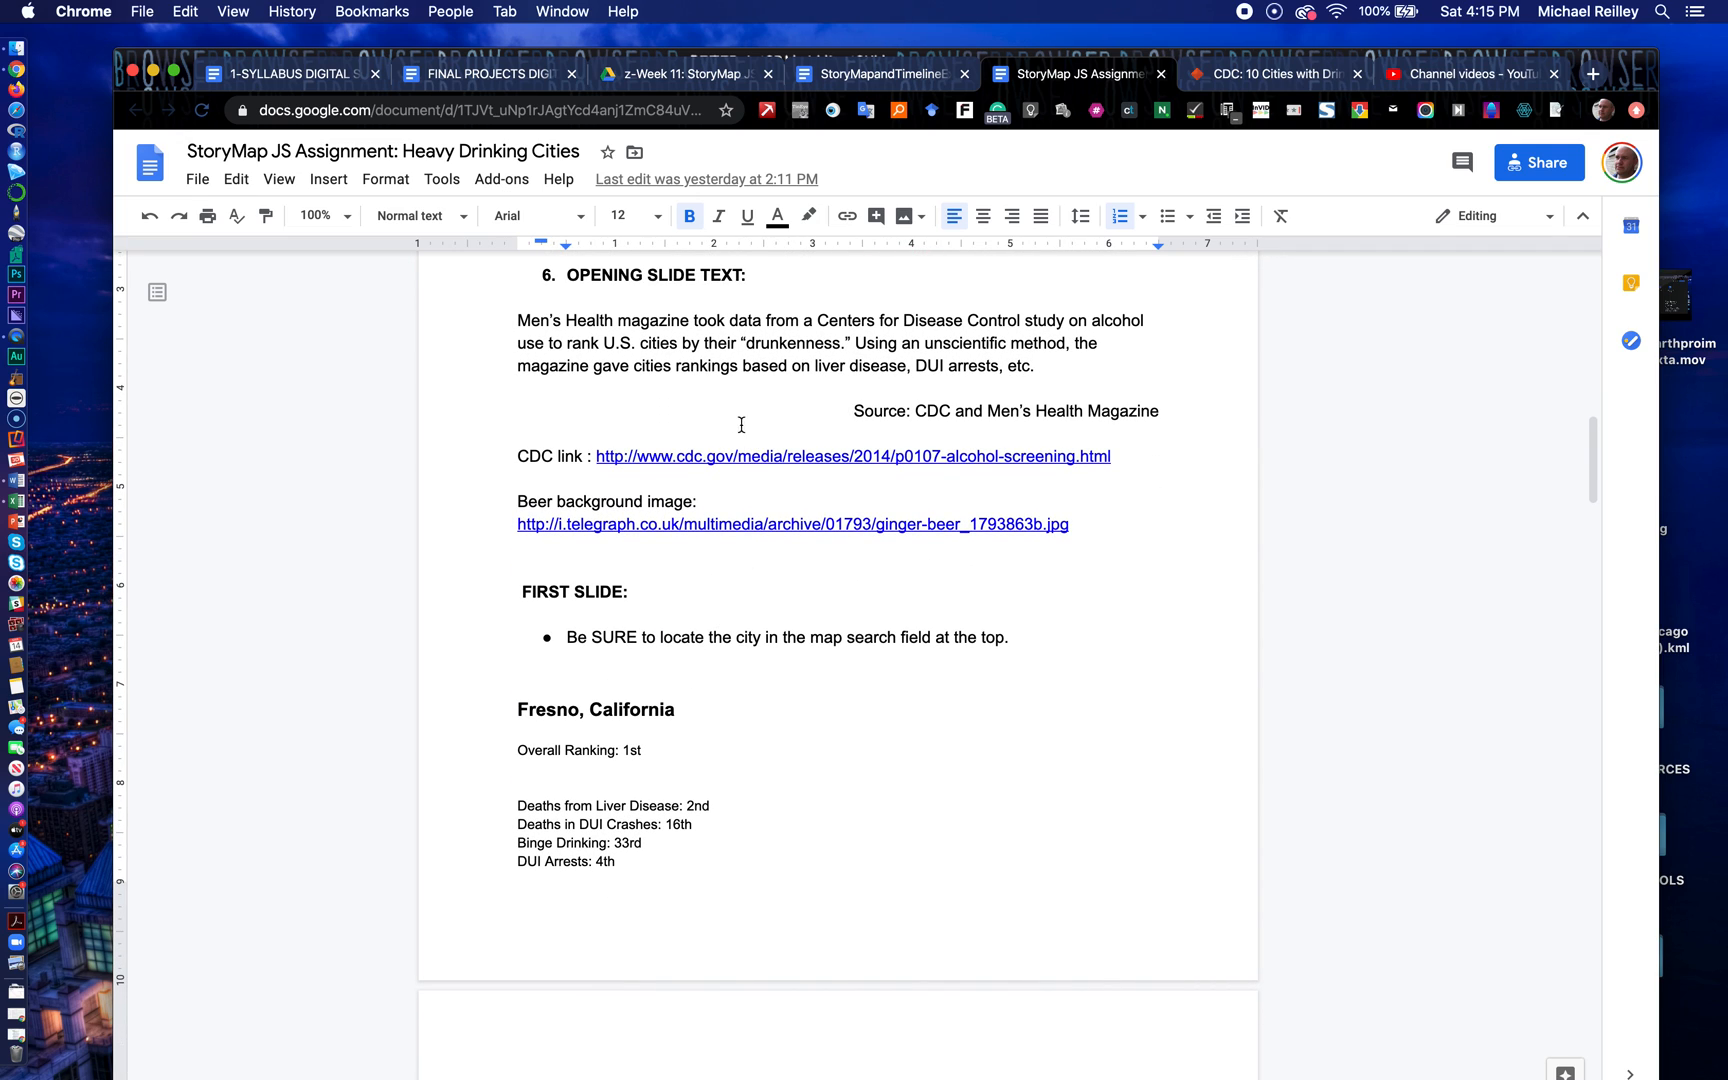
left_click_drag(1050, 366, 948, 360)
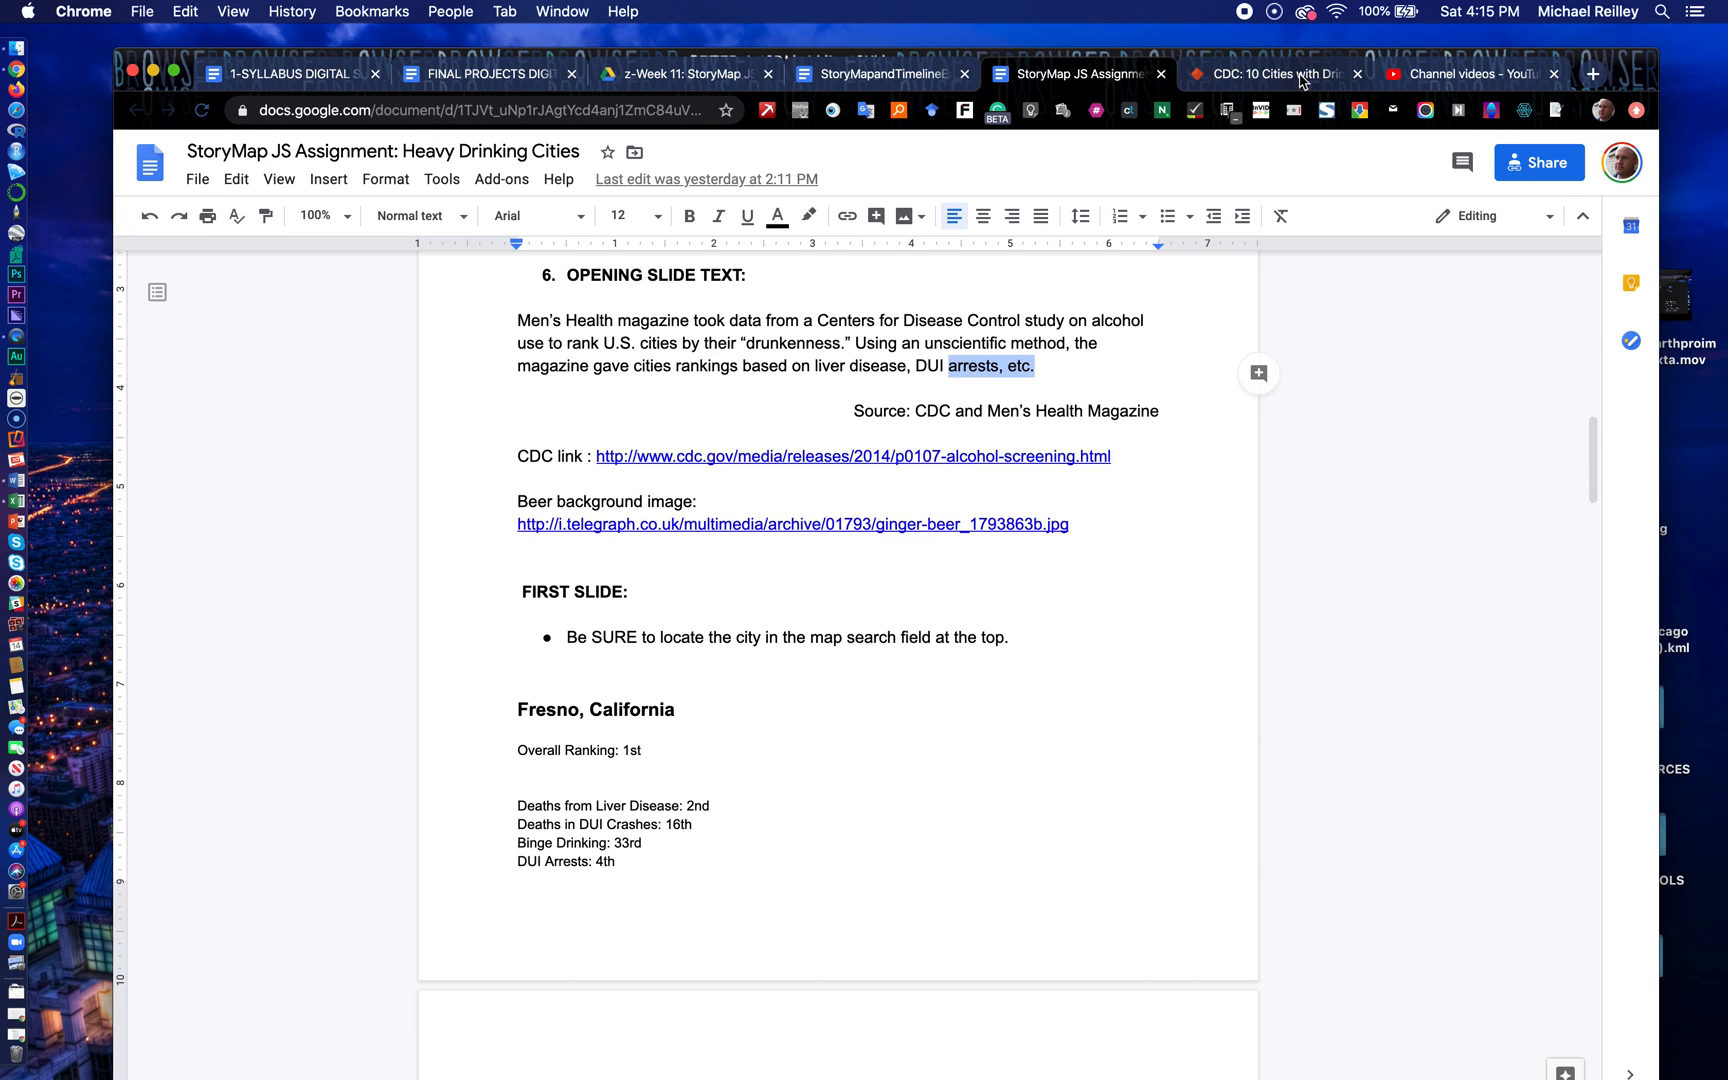
Step: Give the StoryMap's title slide the headline "CDC: 10 Cities with Drinking Issues"
left_click(1305, 82)
left_click(1000, 823)
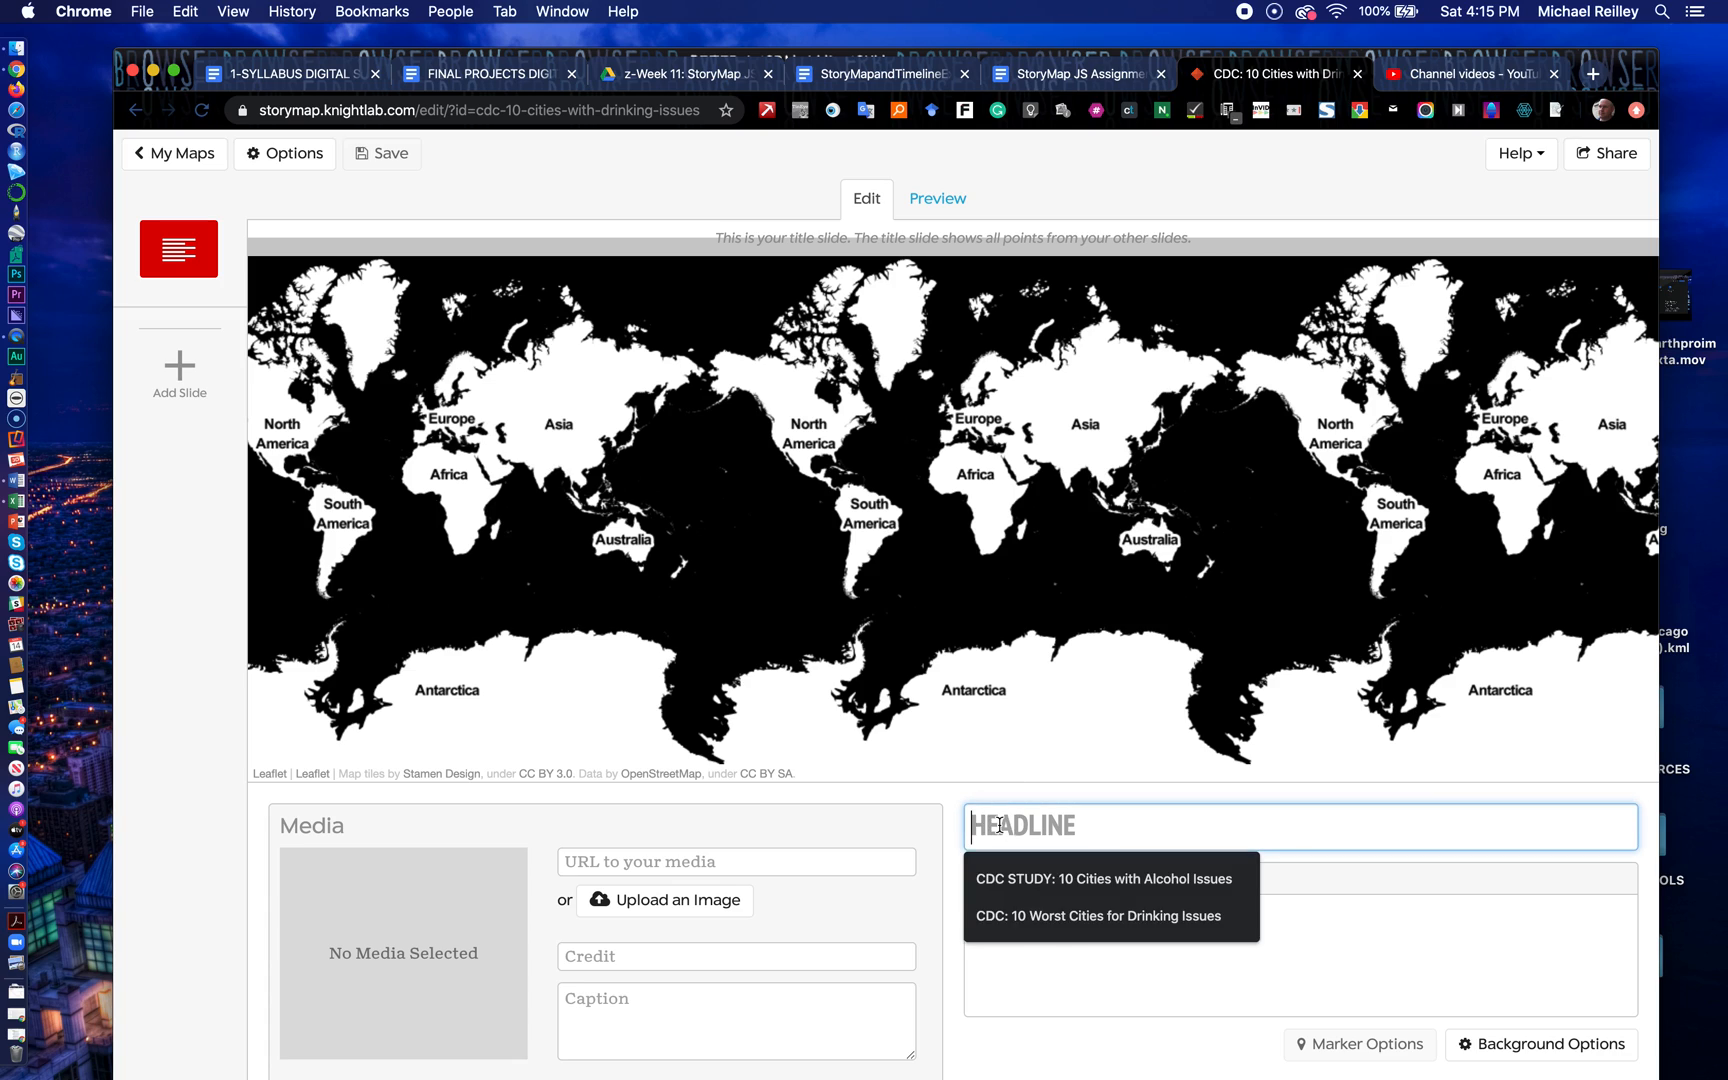
type("CDC: 10 CITIES WITH DRINKING ISSUES")
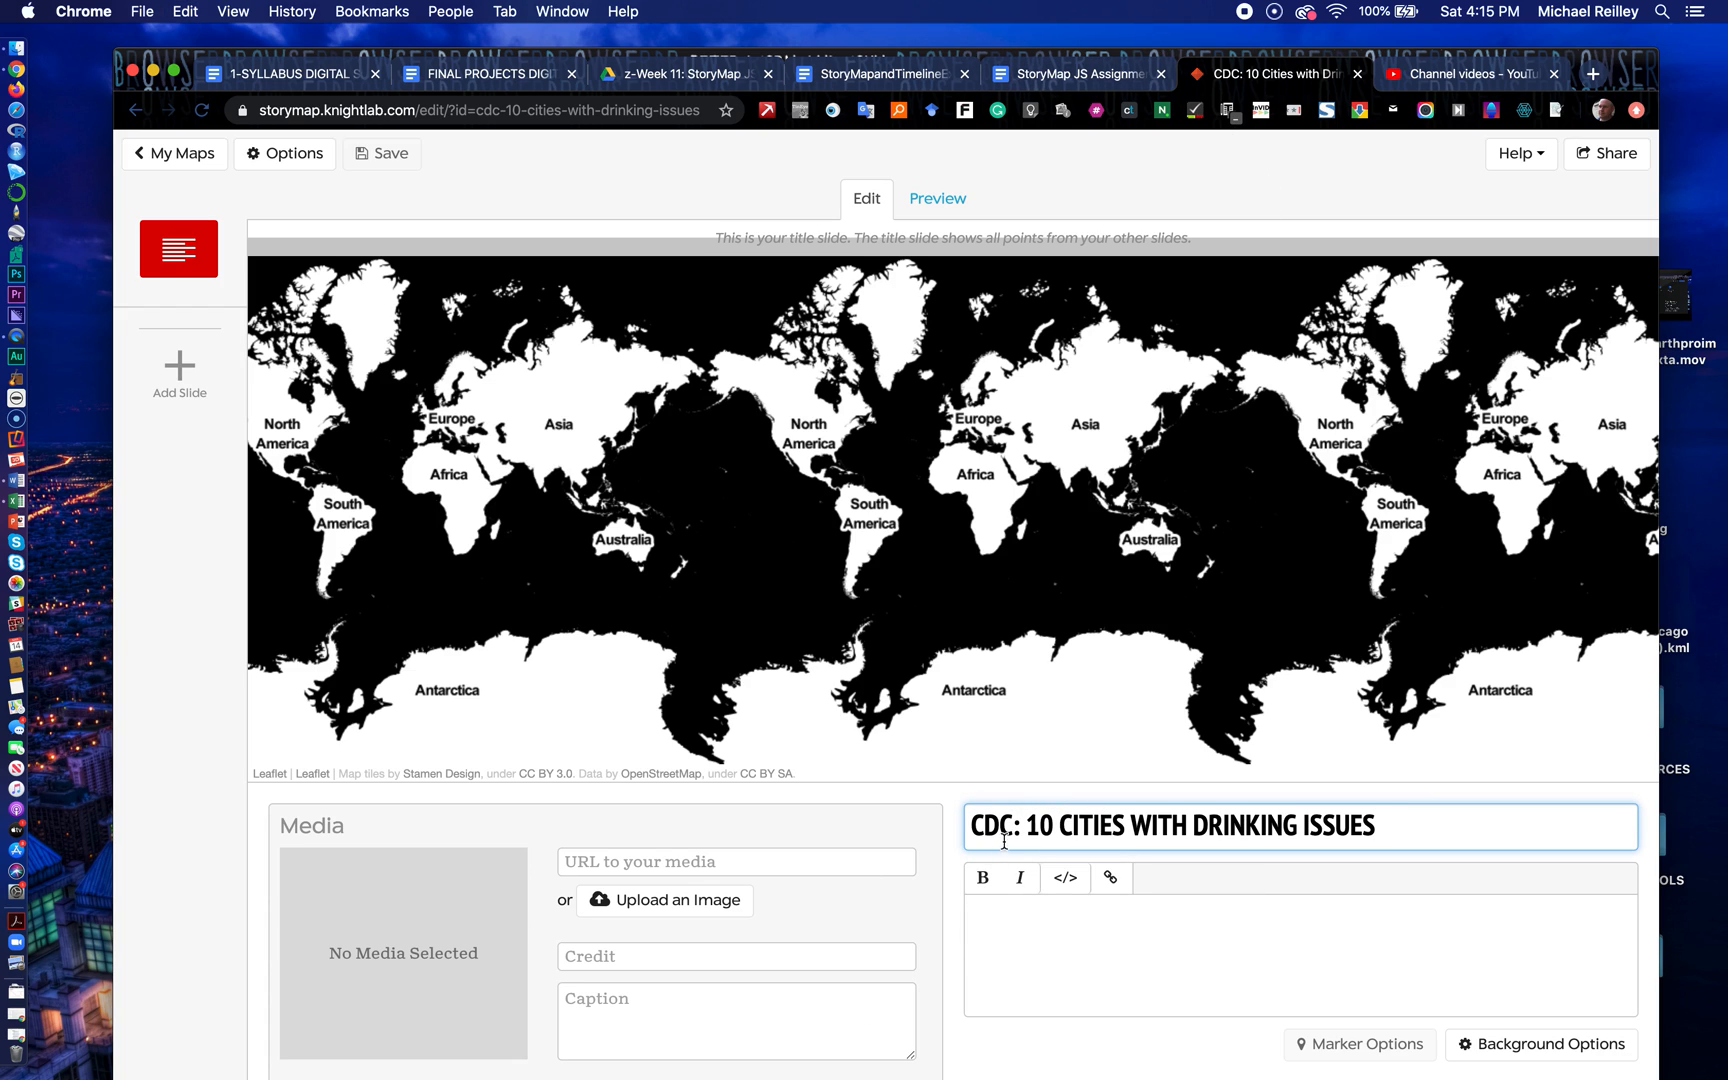
Step: Copy the opening slide paragraph and its source line from the assignment document into the title slide's body text
left_click(1058, 75)
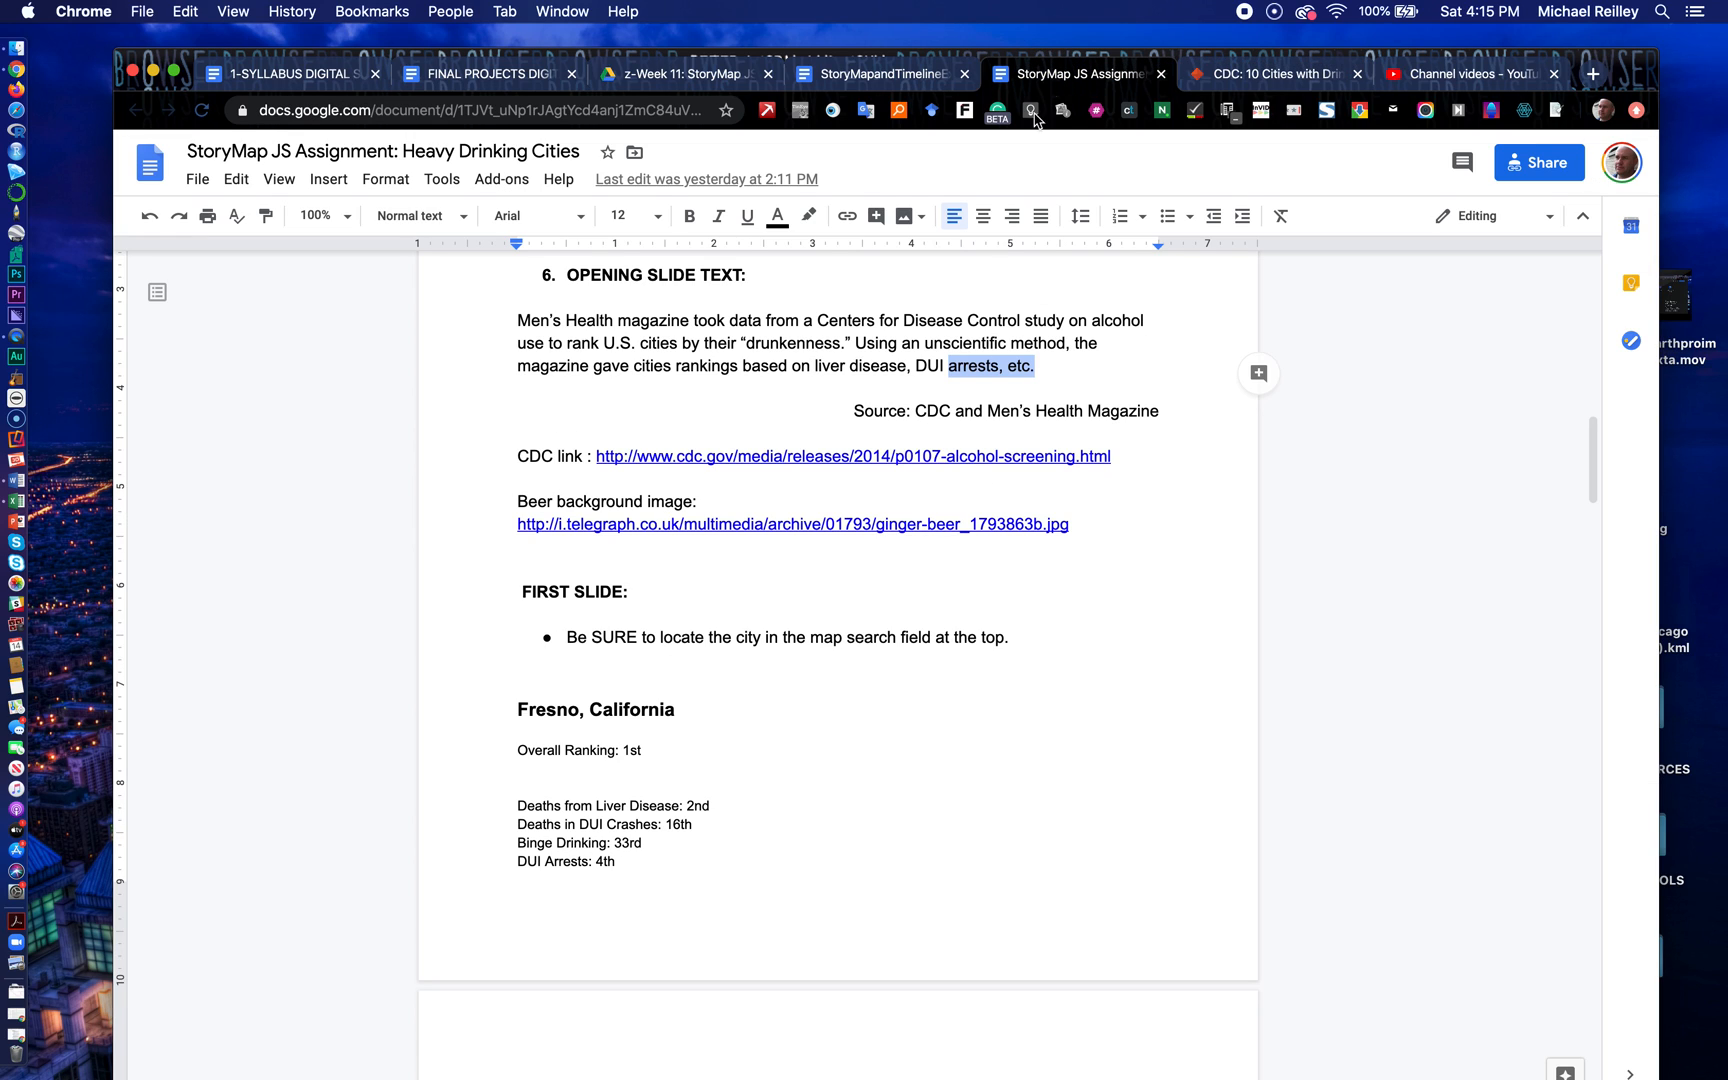
left_click(517, 320)
left_click_drag(517, 320, 1175, 412)
key("super+c")
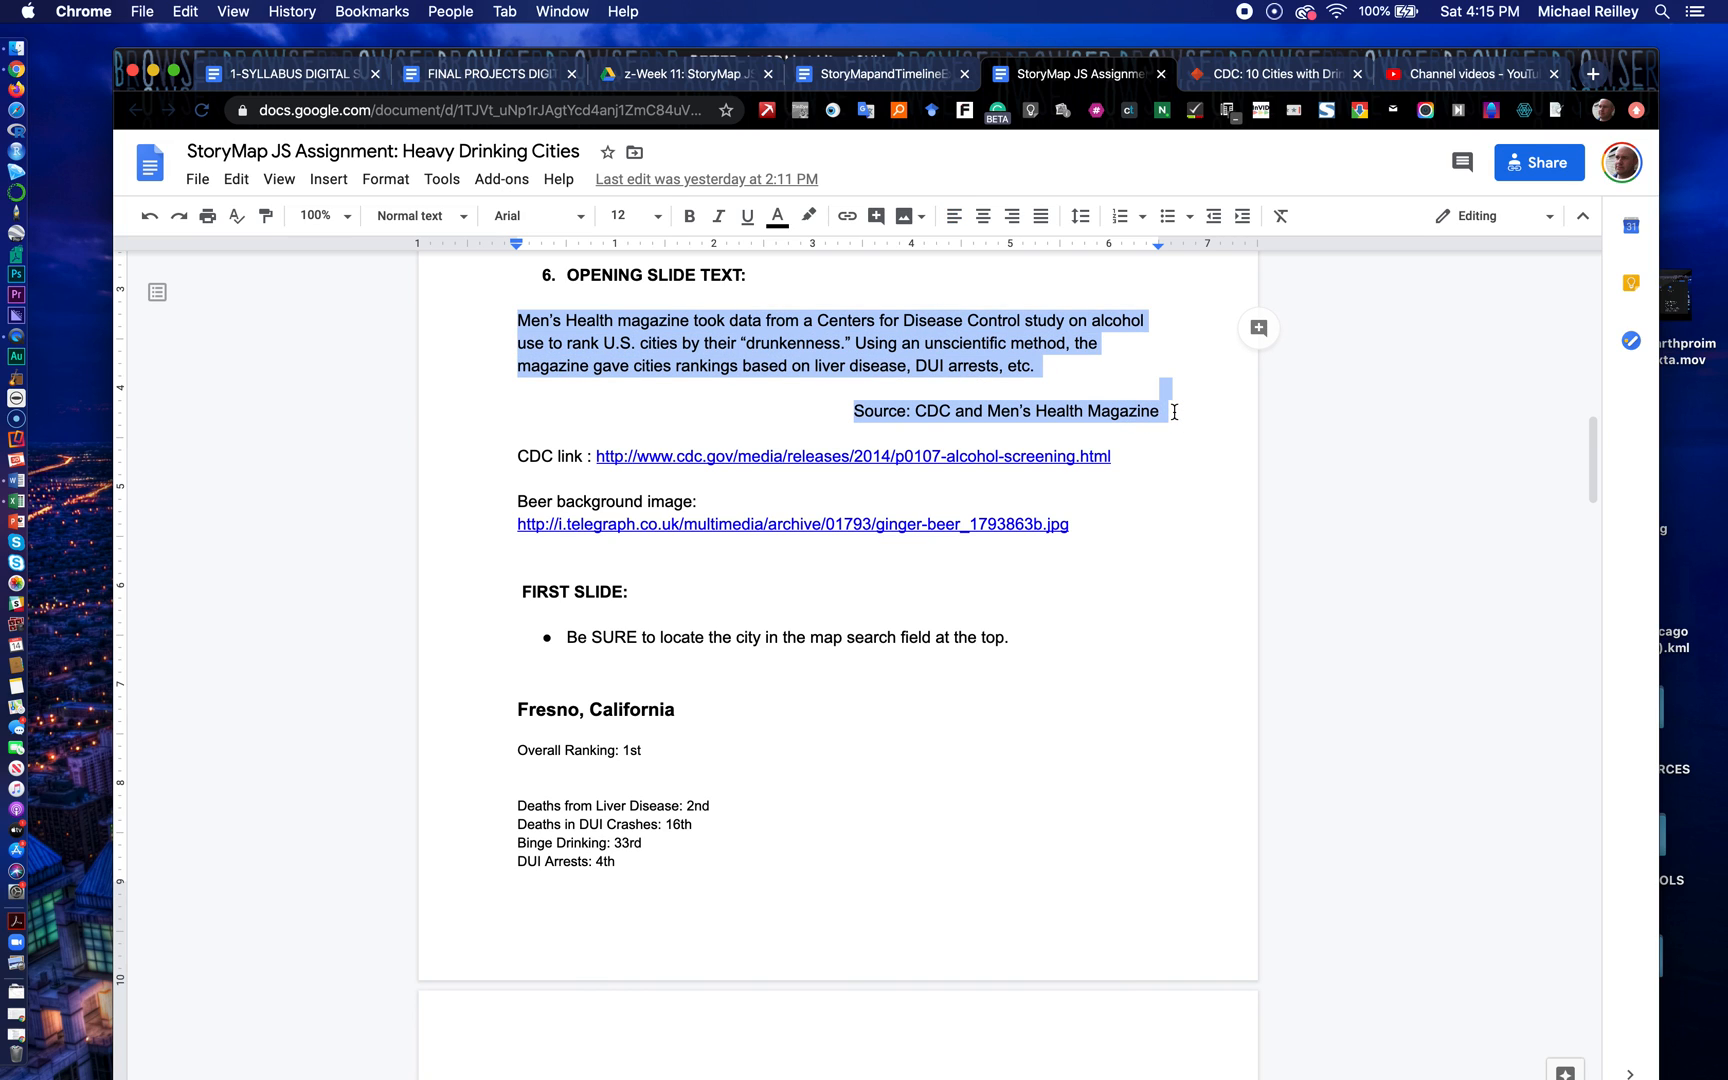
left_click(1270, 73)
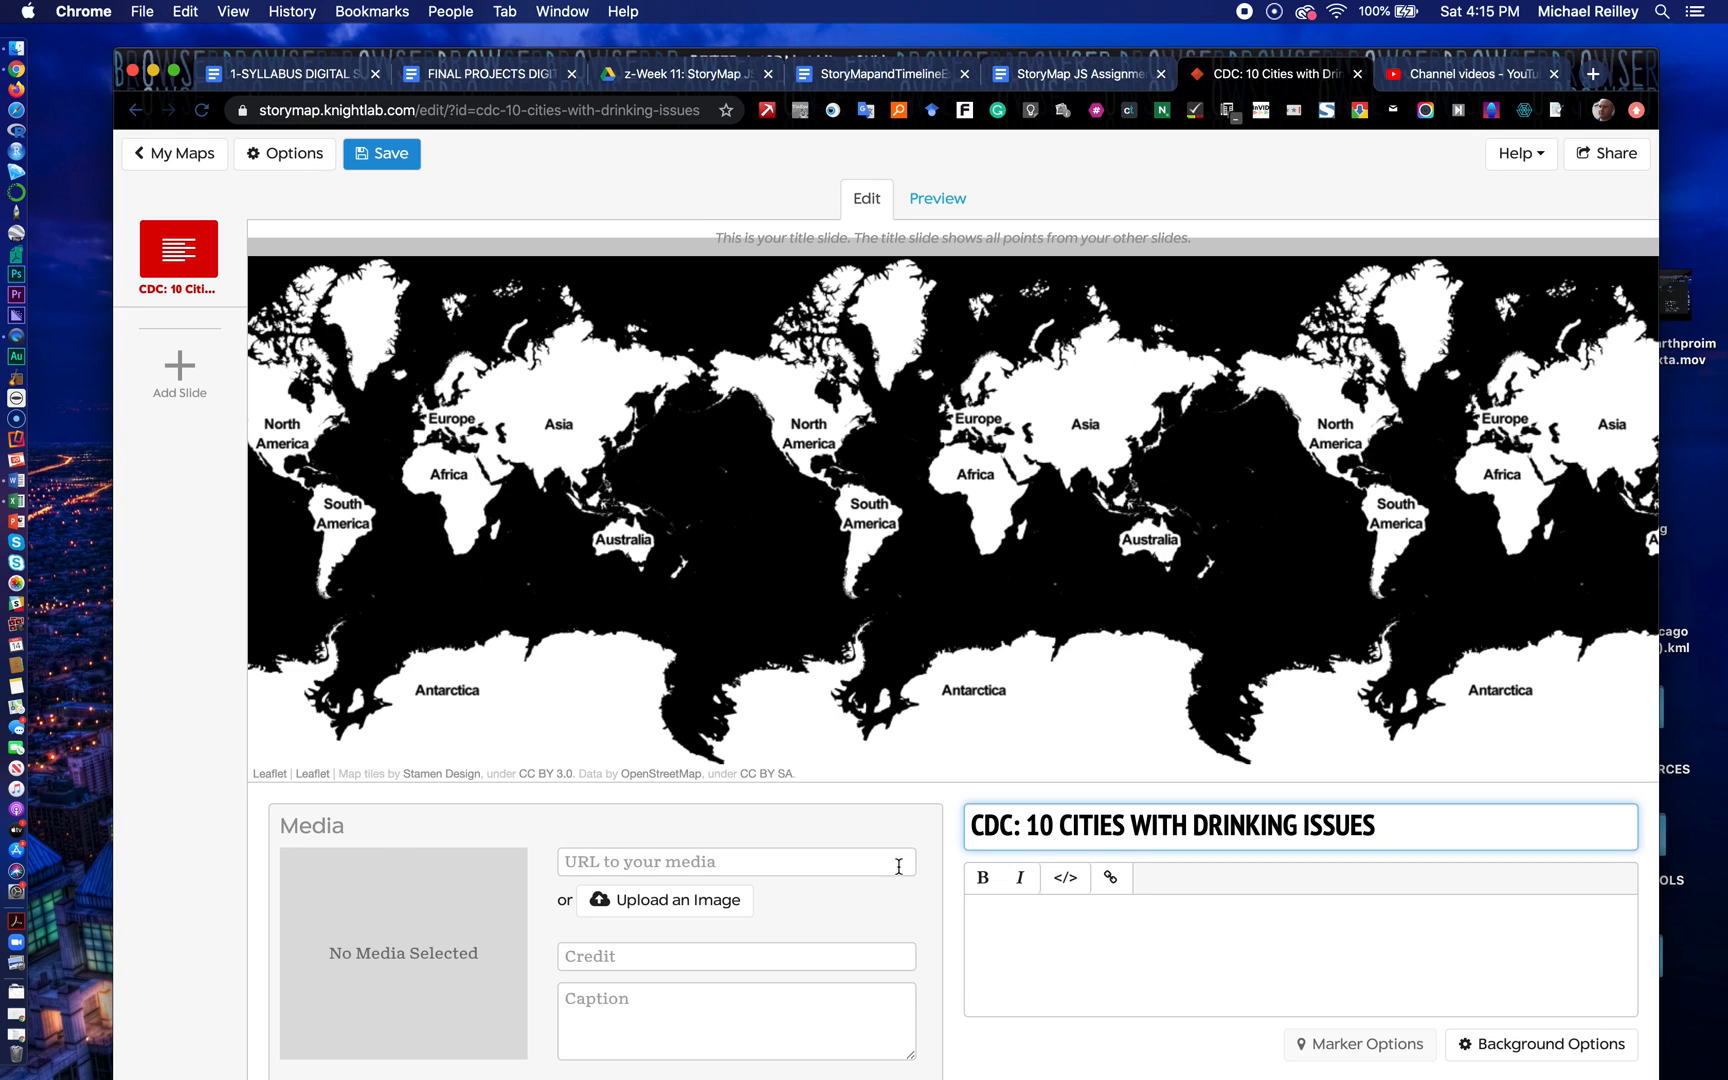
left_click(981, 926)
key("super+v")
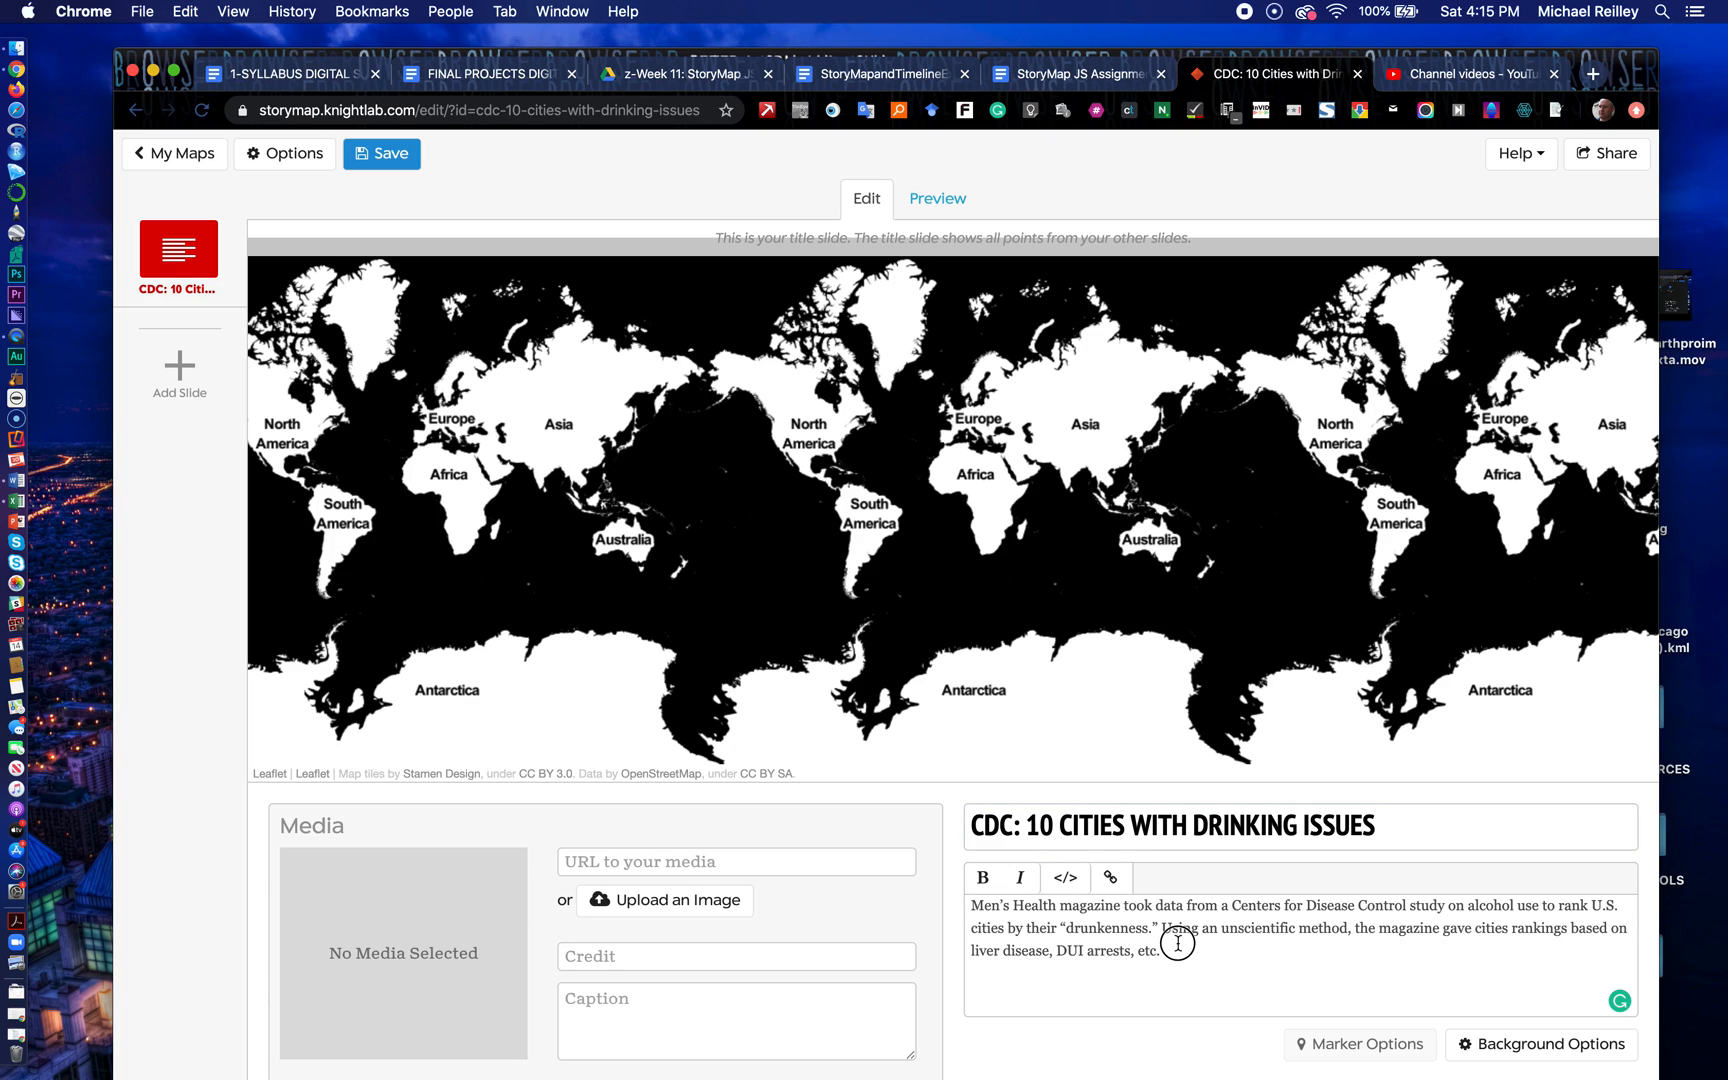
key("BackSpace")
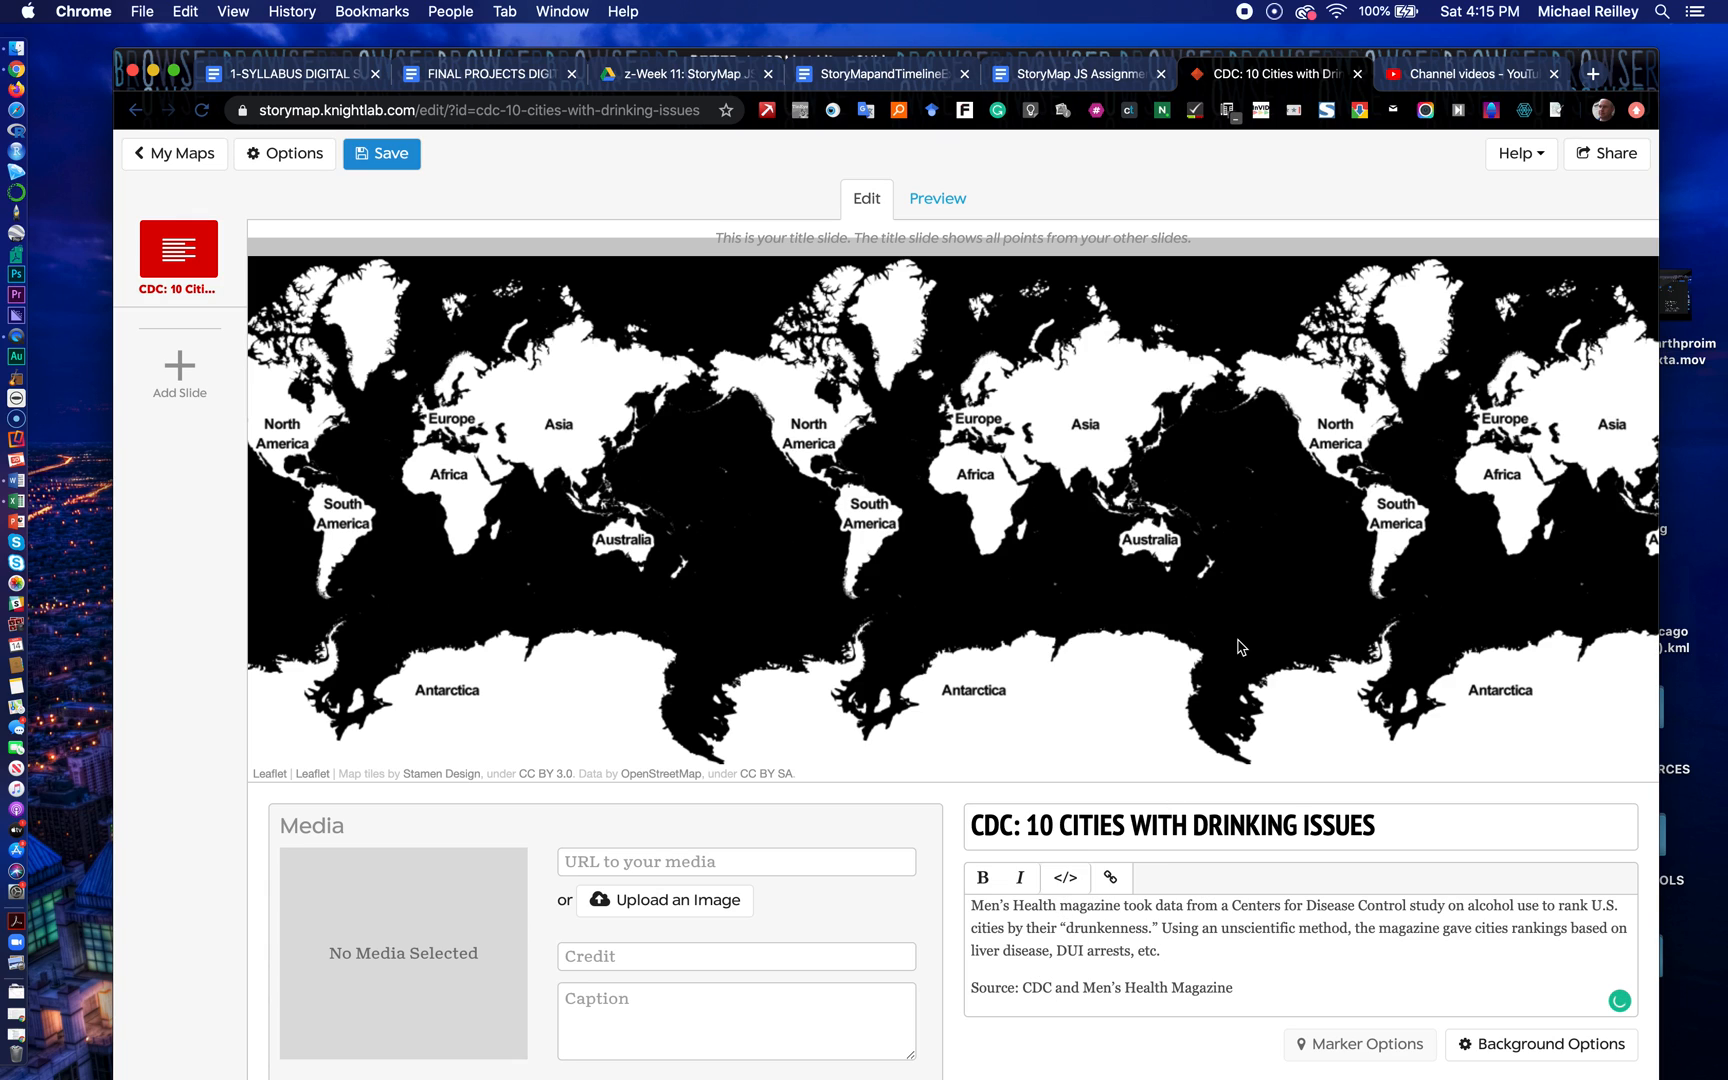
Step: Inspect the HTML source of the title slide's body text and return to the formatted view
left_click(1064, 877)
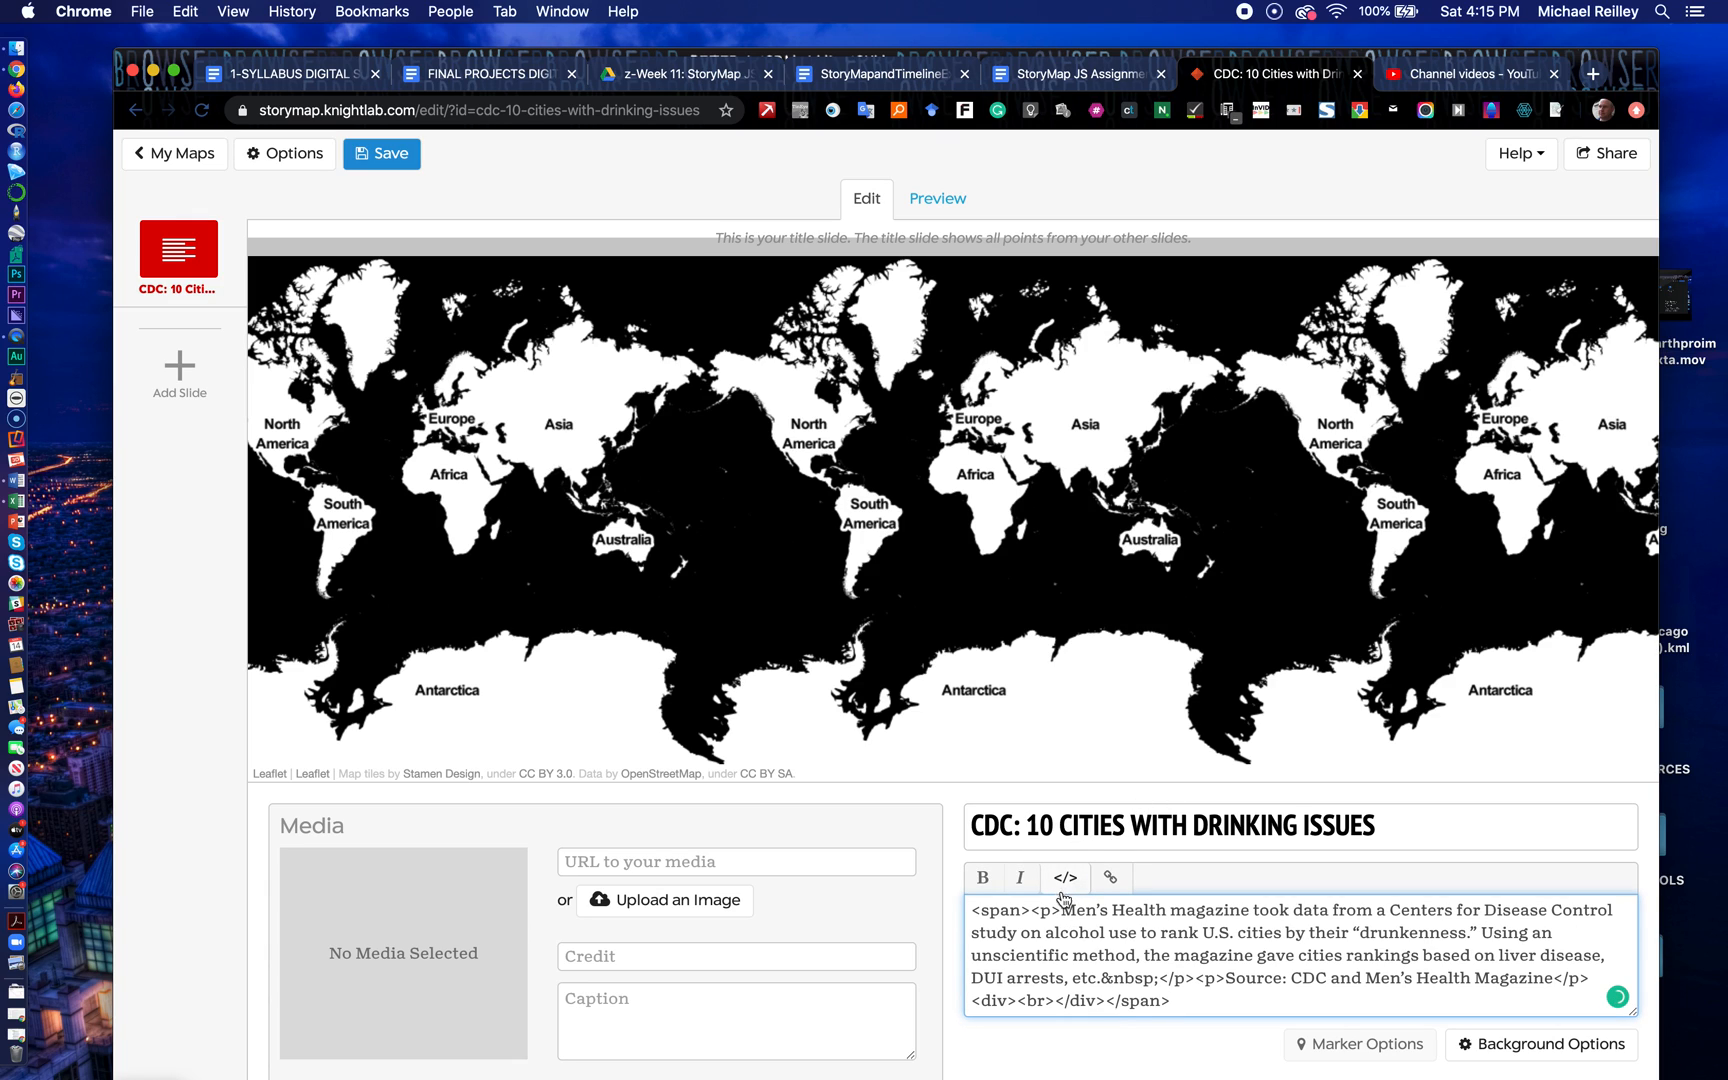
left_click(983, 878)
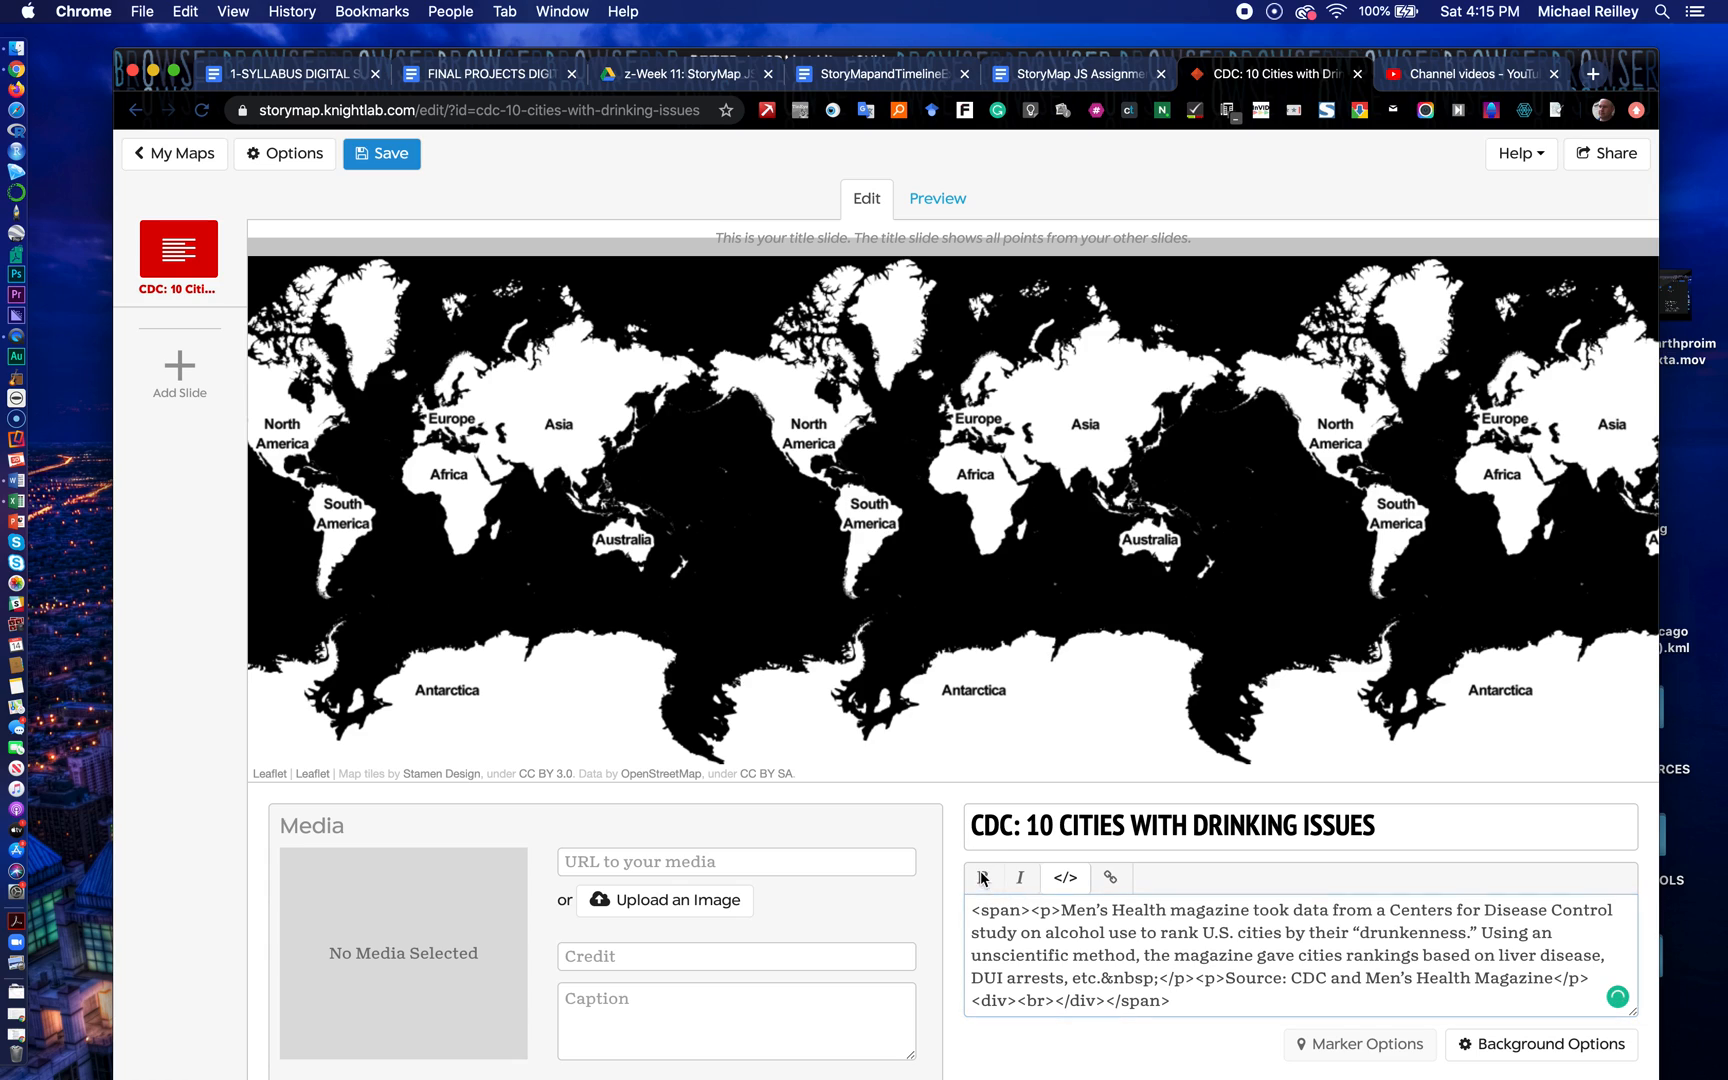
left_click(1064, 877)
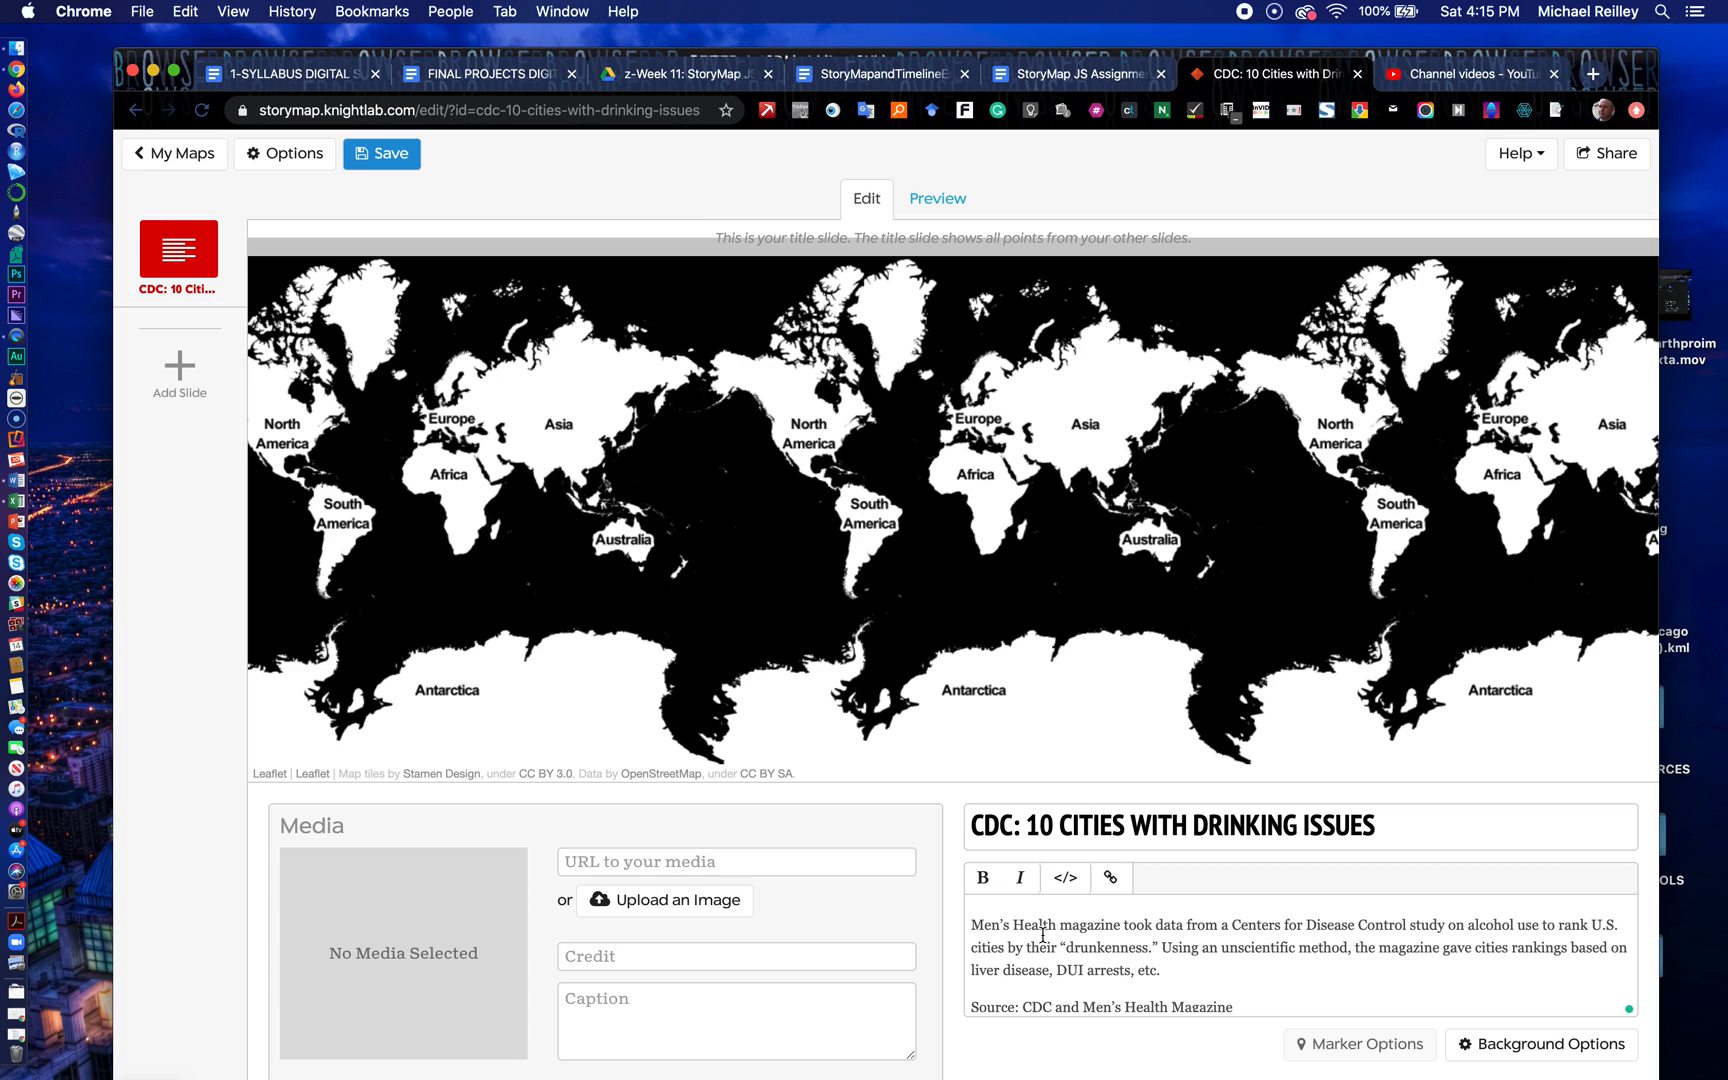
left_click(1077, 77)
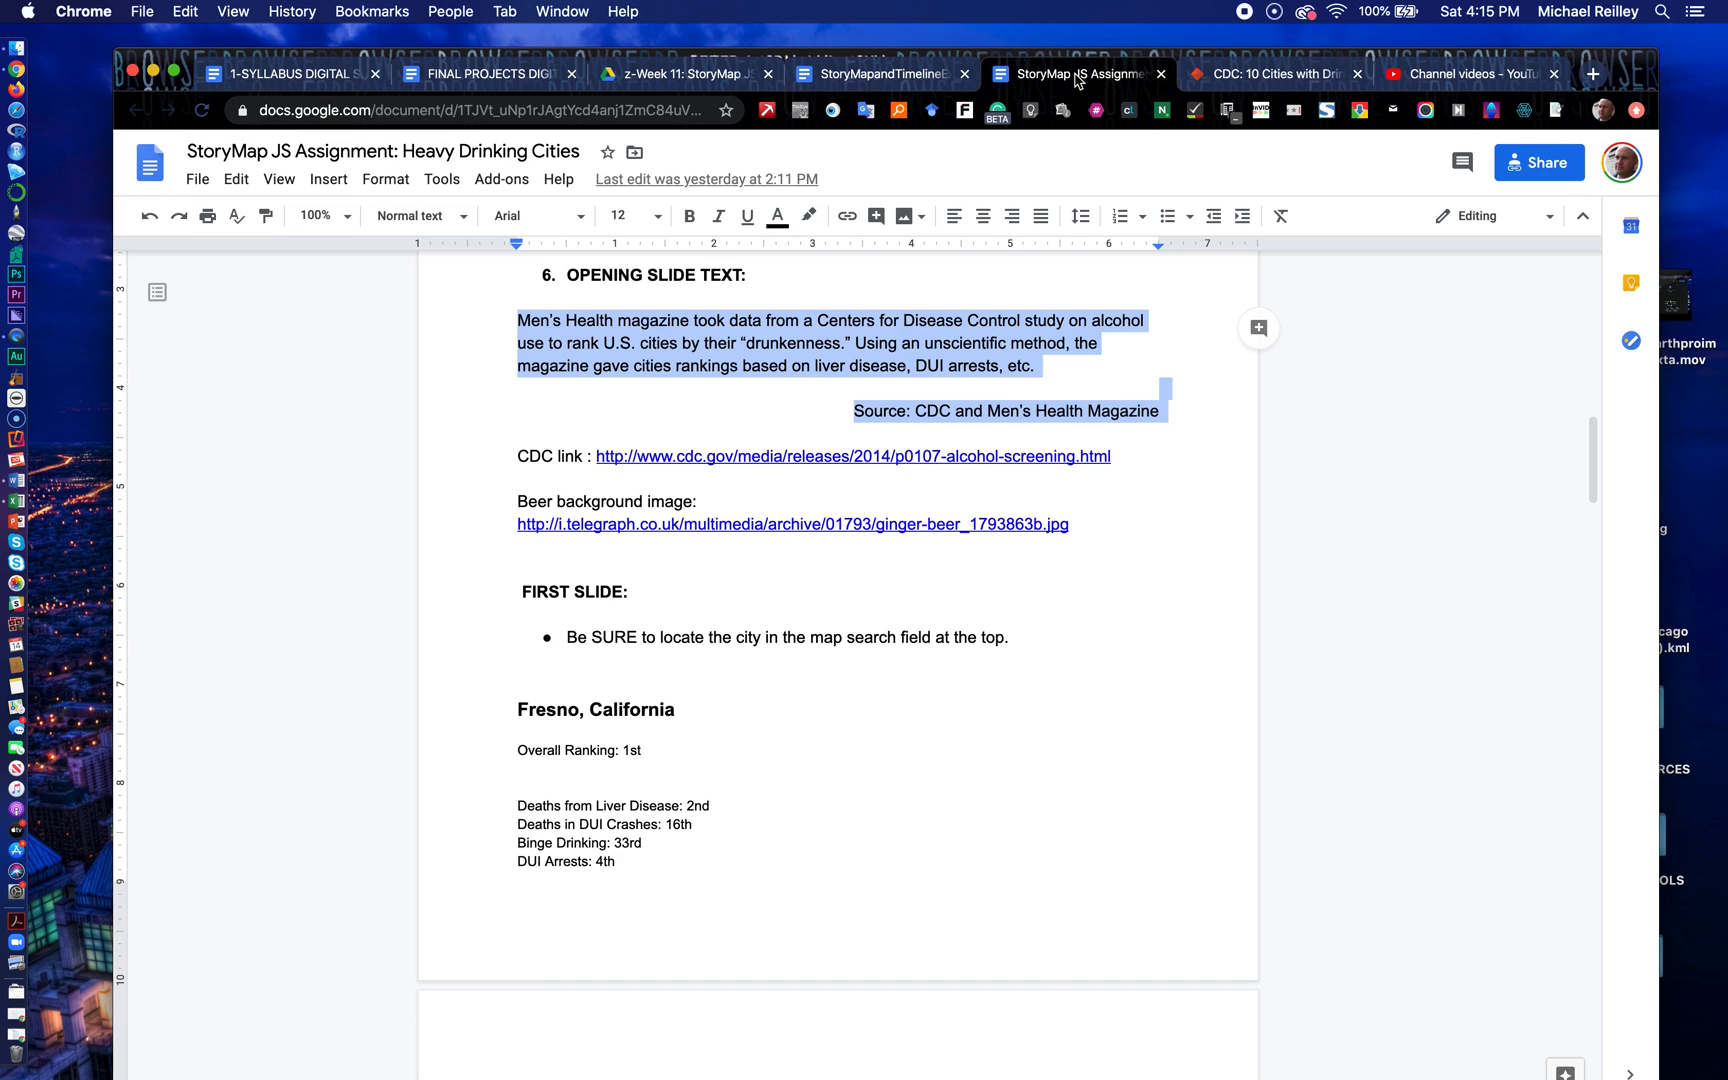
left_click_drag(1128, 456, 597, 472)
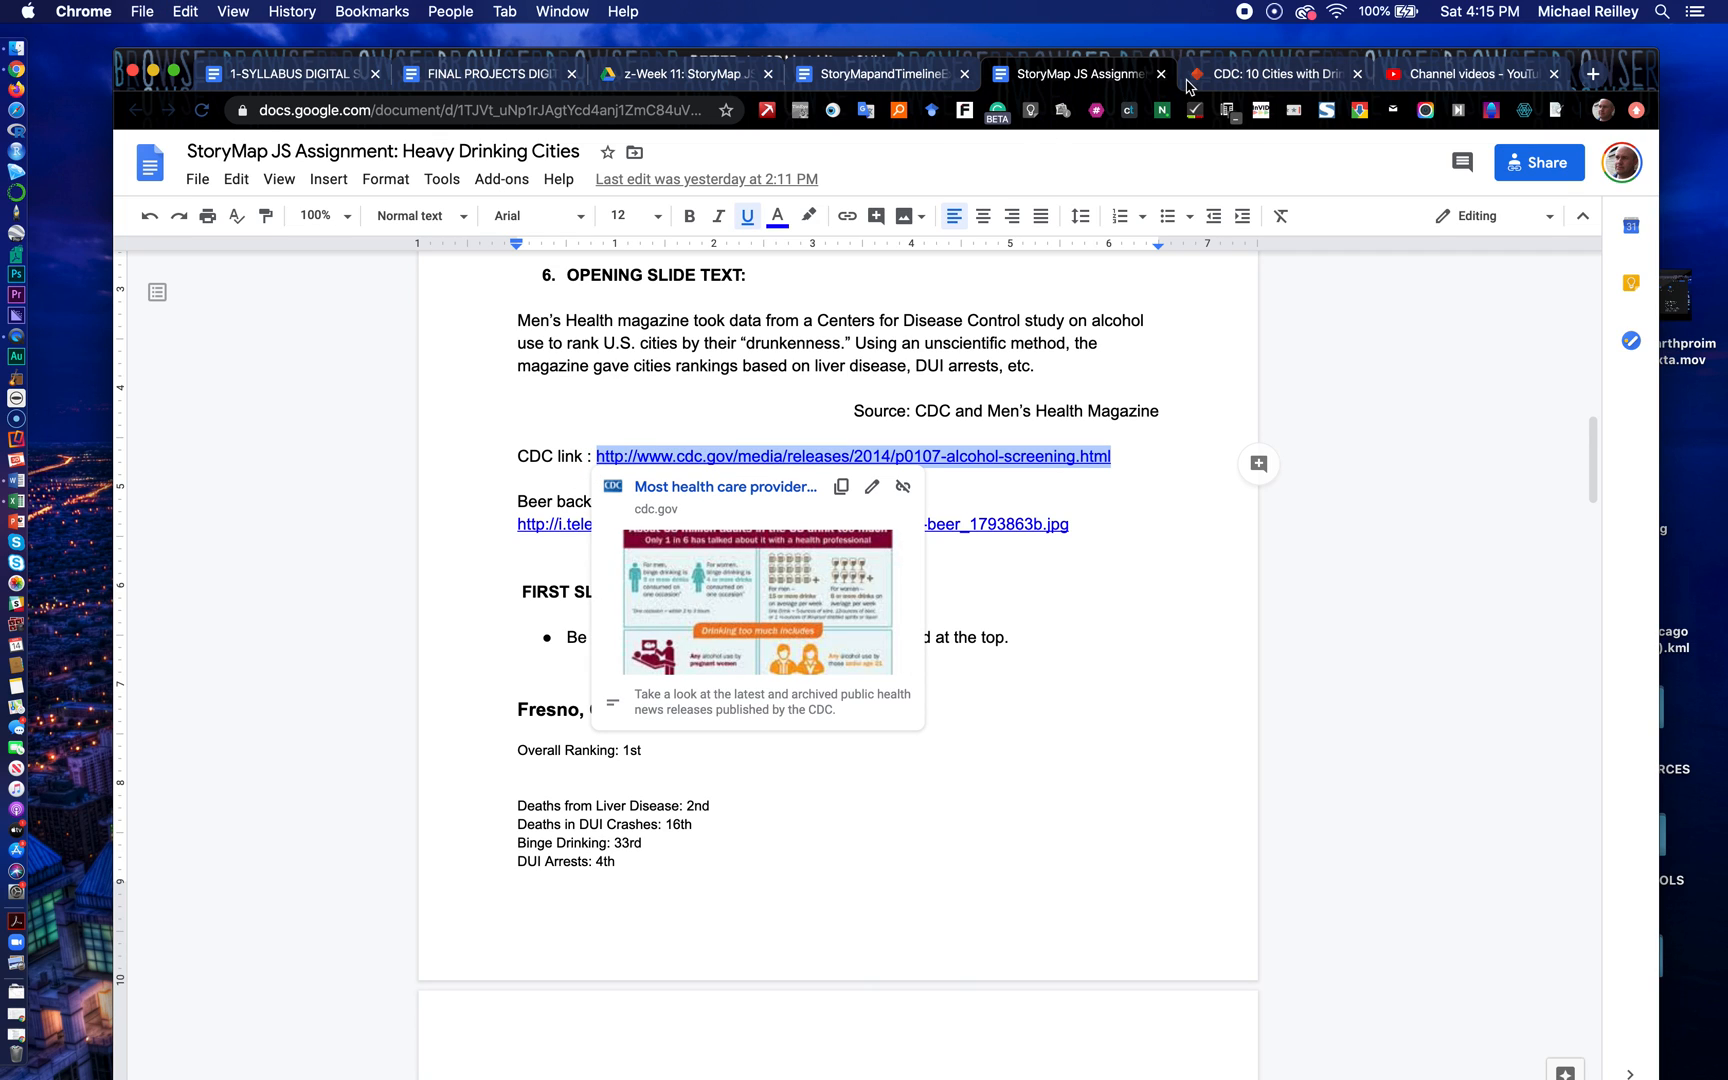
left_click(1224, 76)
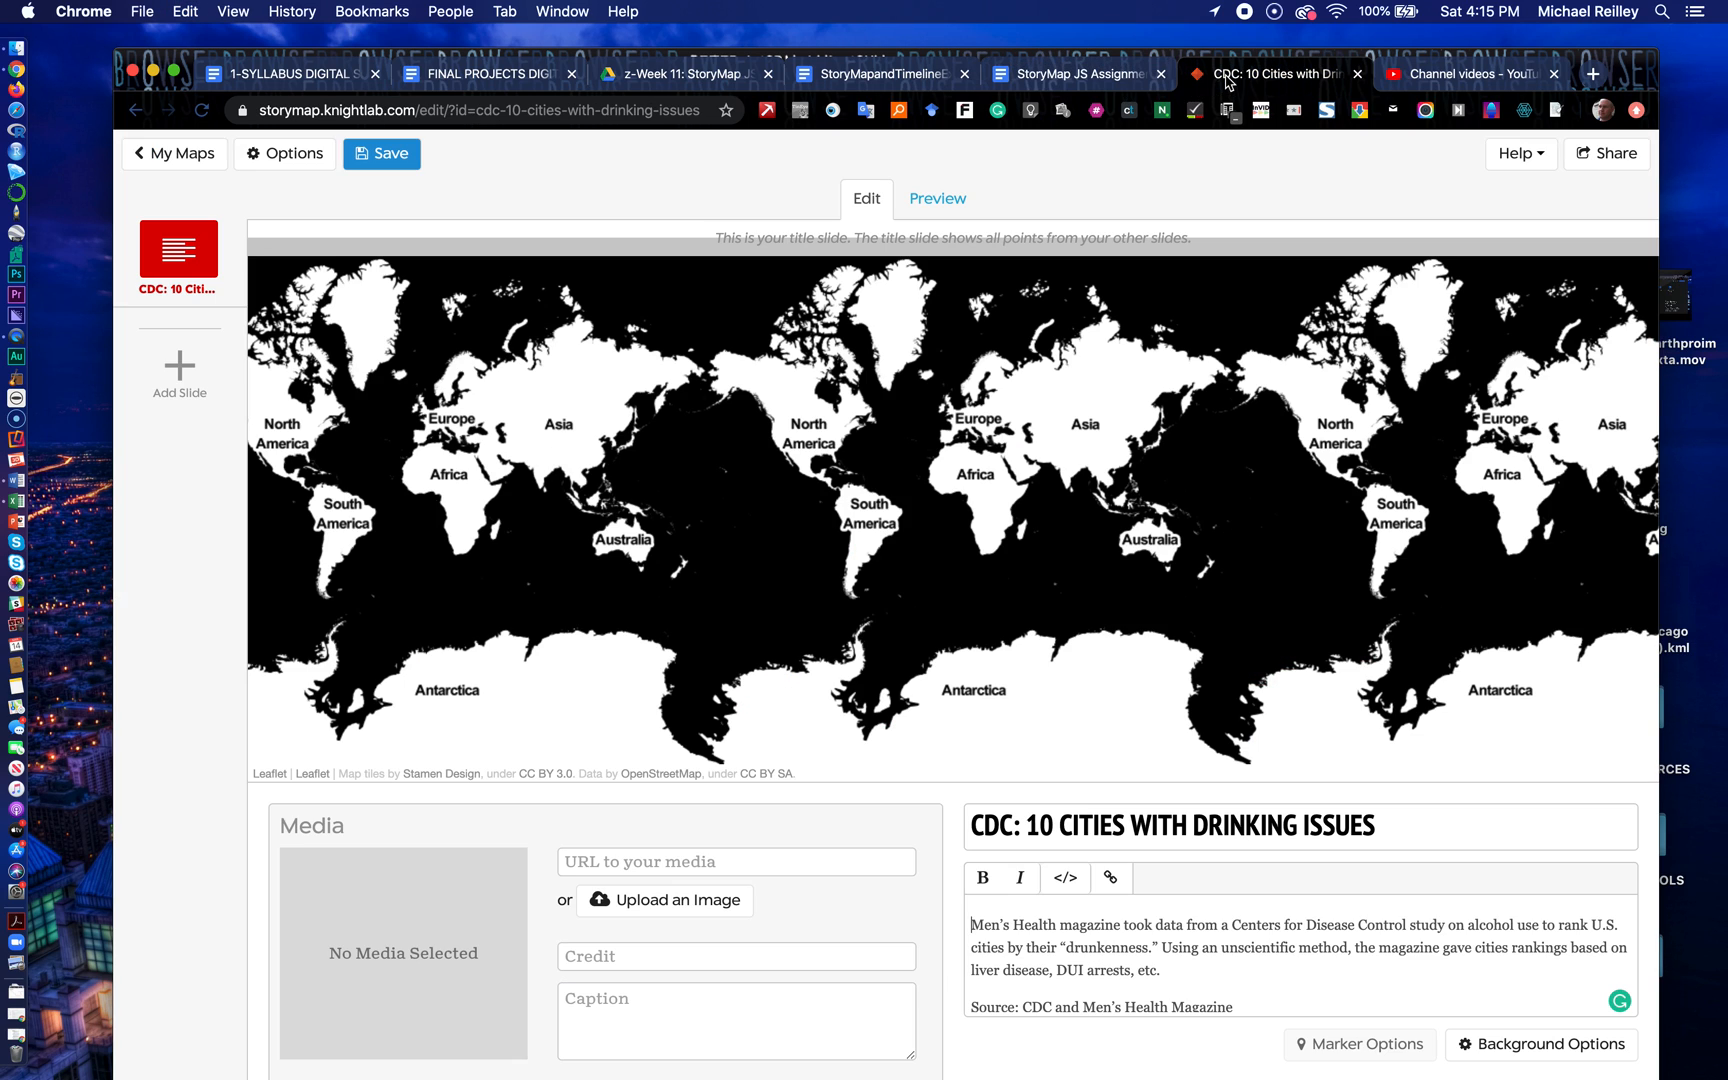
left_click(1235, 1002)
left_click_drag(1052, 1005, 1028, 1004)
double_click(1024, 963)
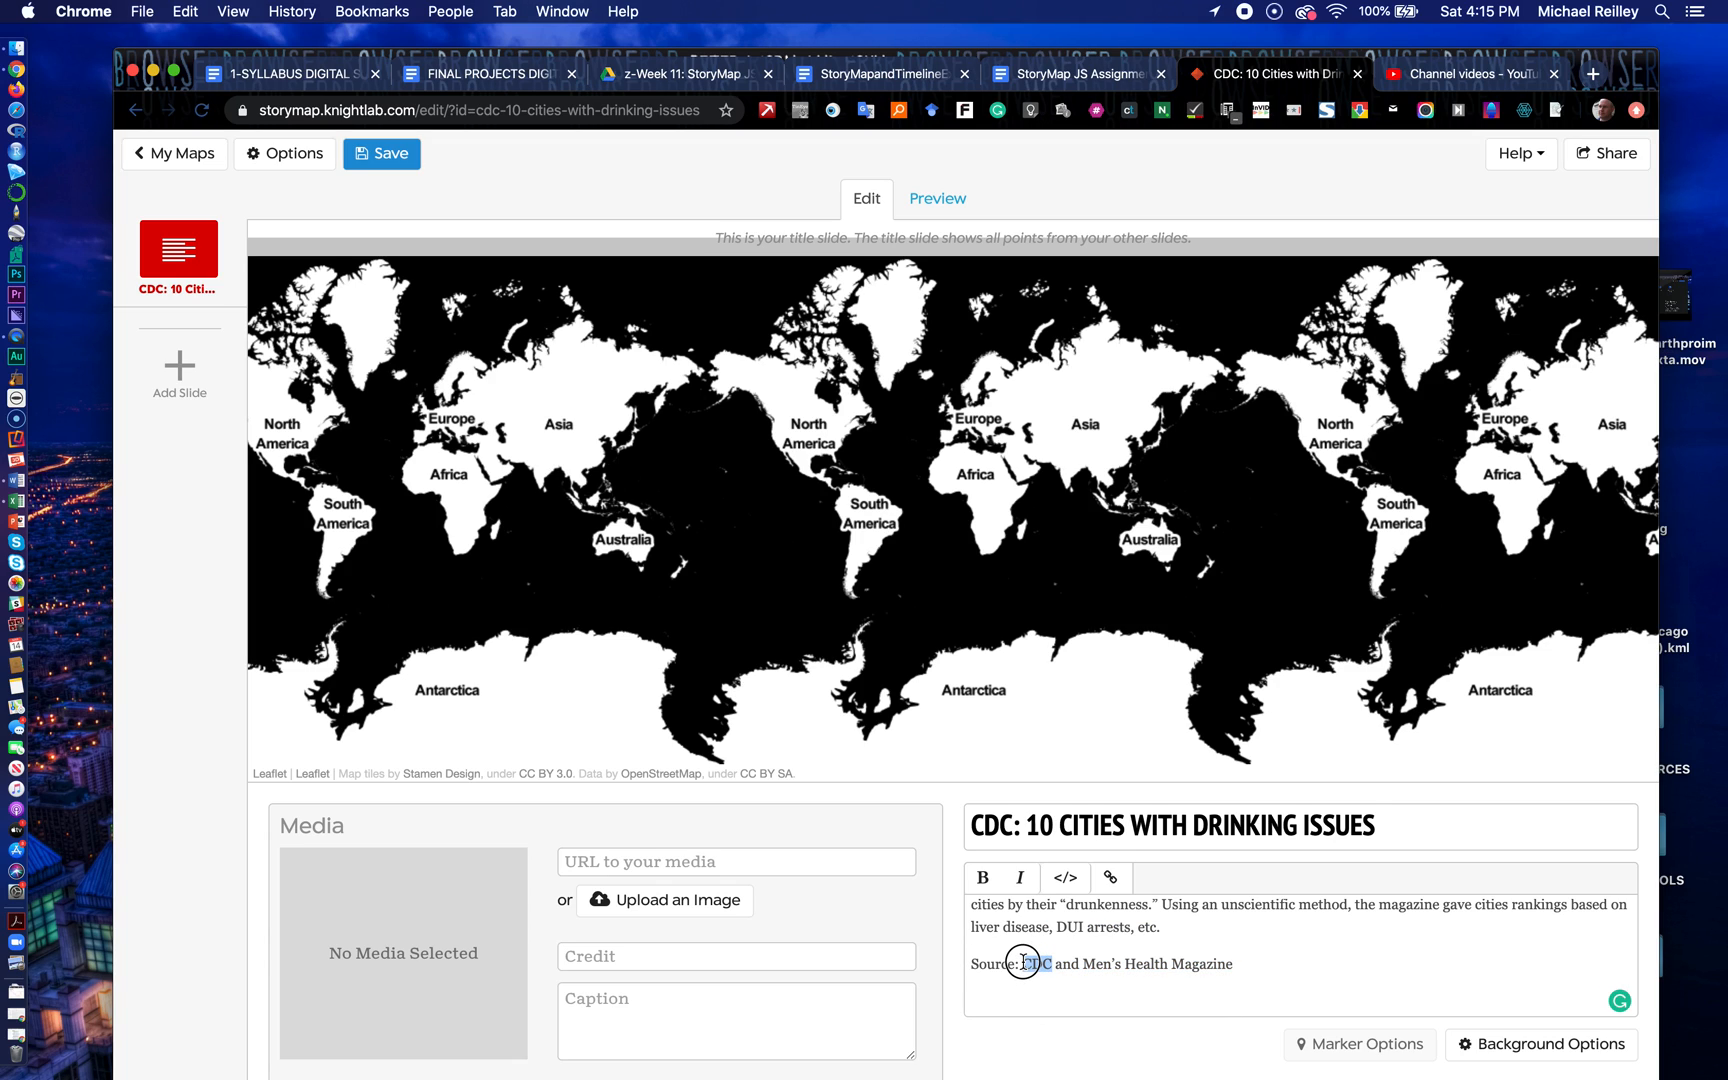
left_click(1110, 877)
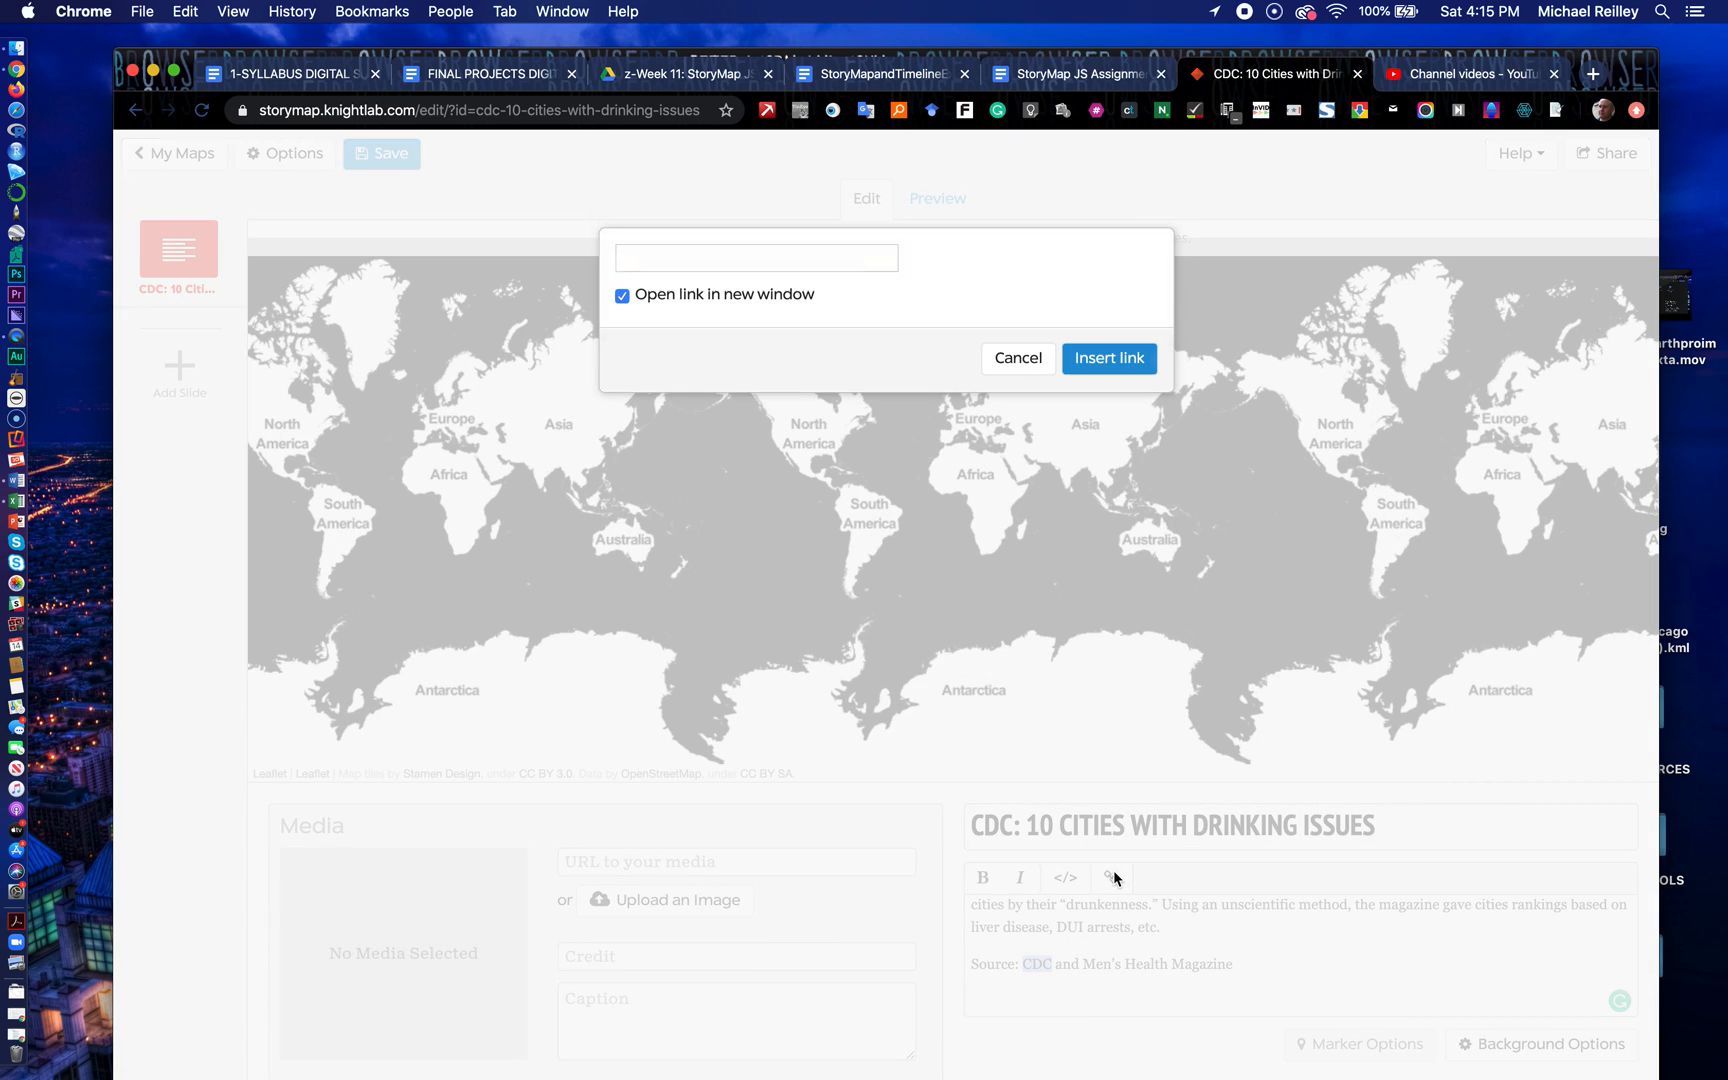
key("super+v")
left_click(1087, 358)
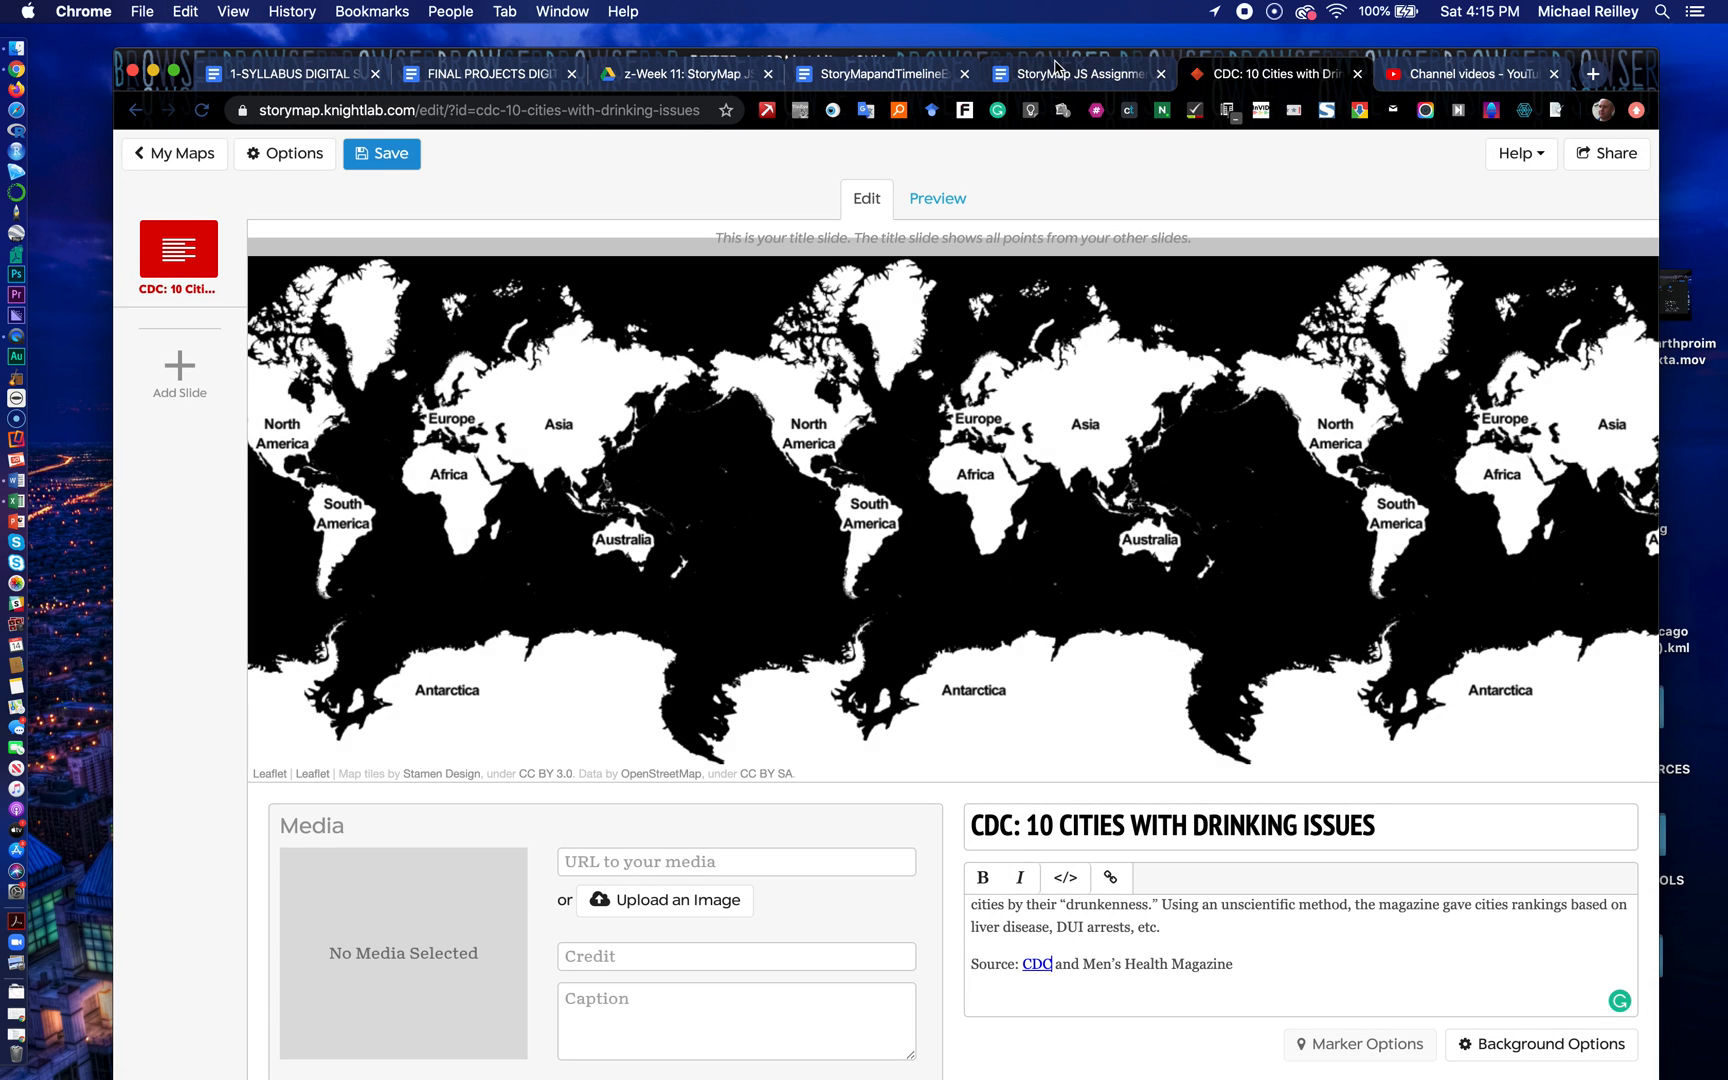
left_click(1058, 73)
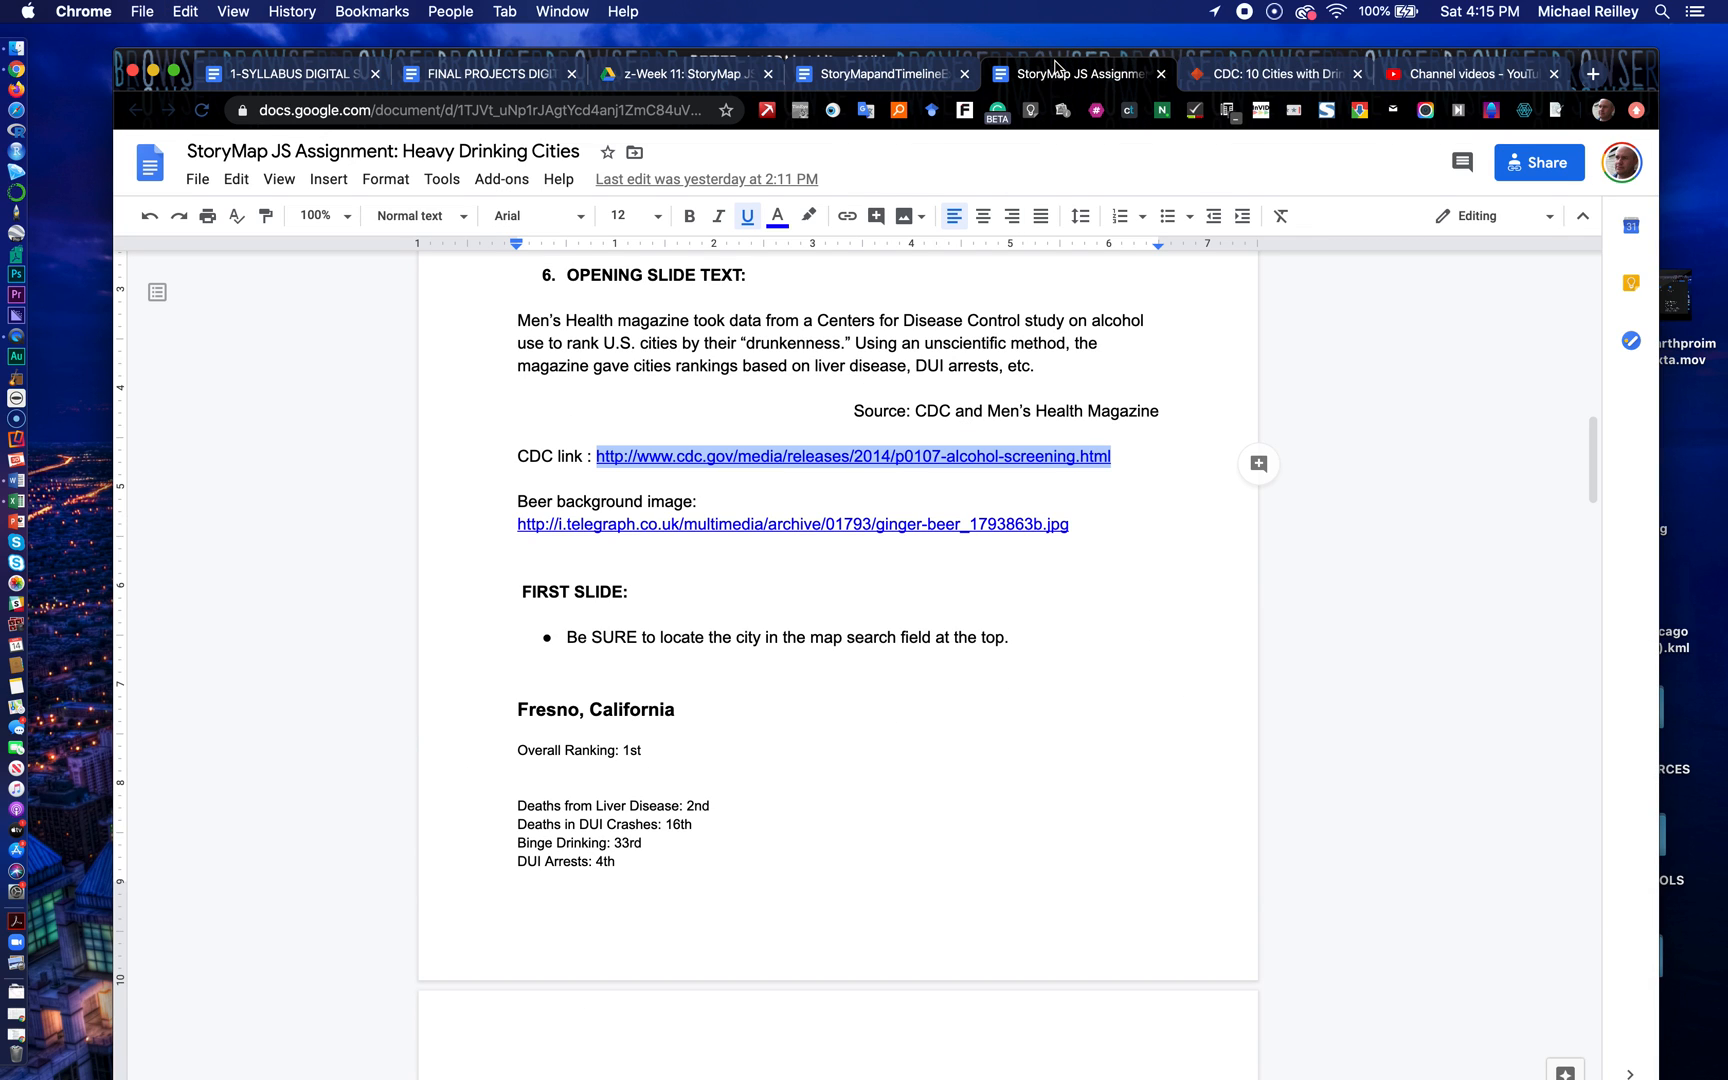
left_click_drag(1106, 528, 509, 534)
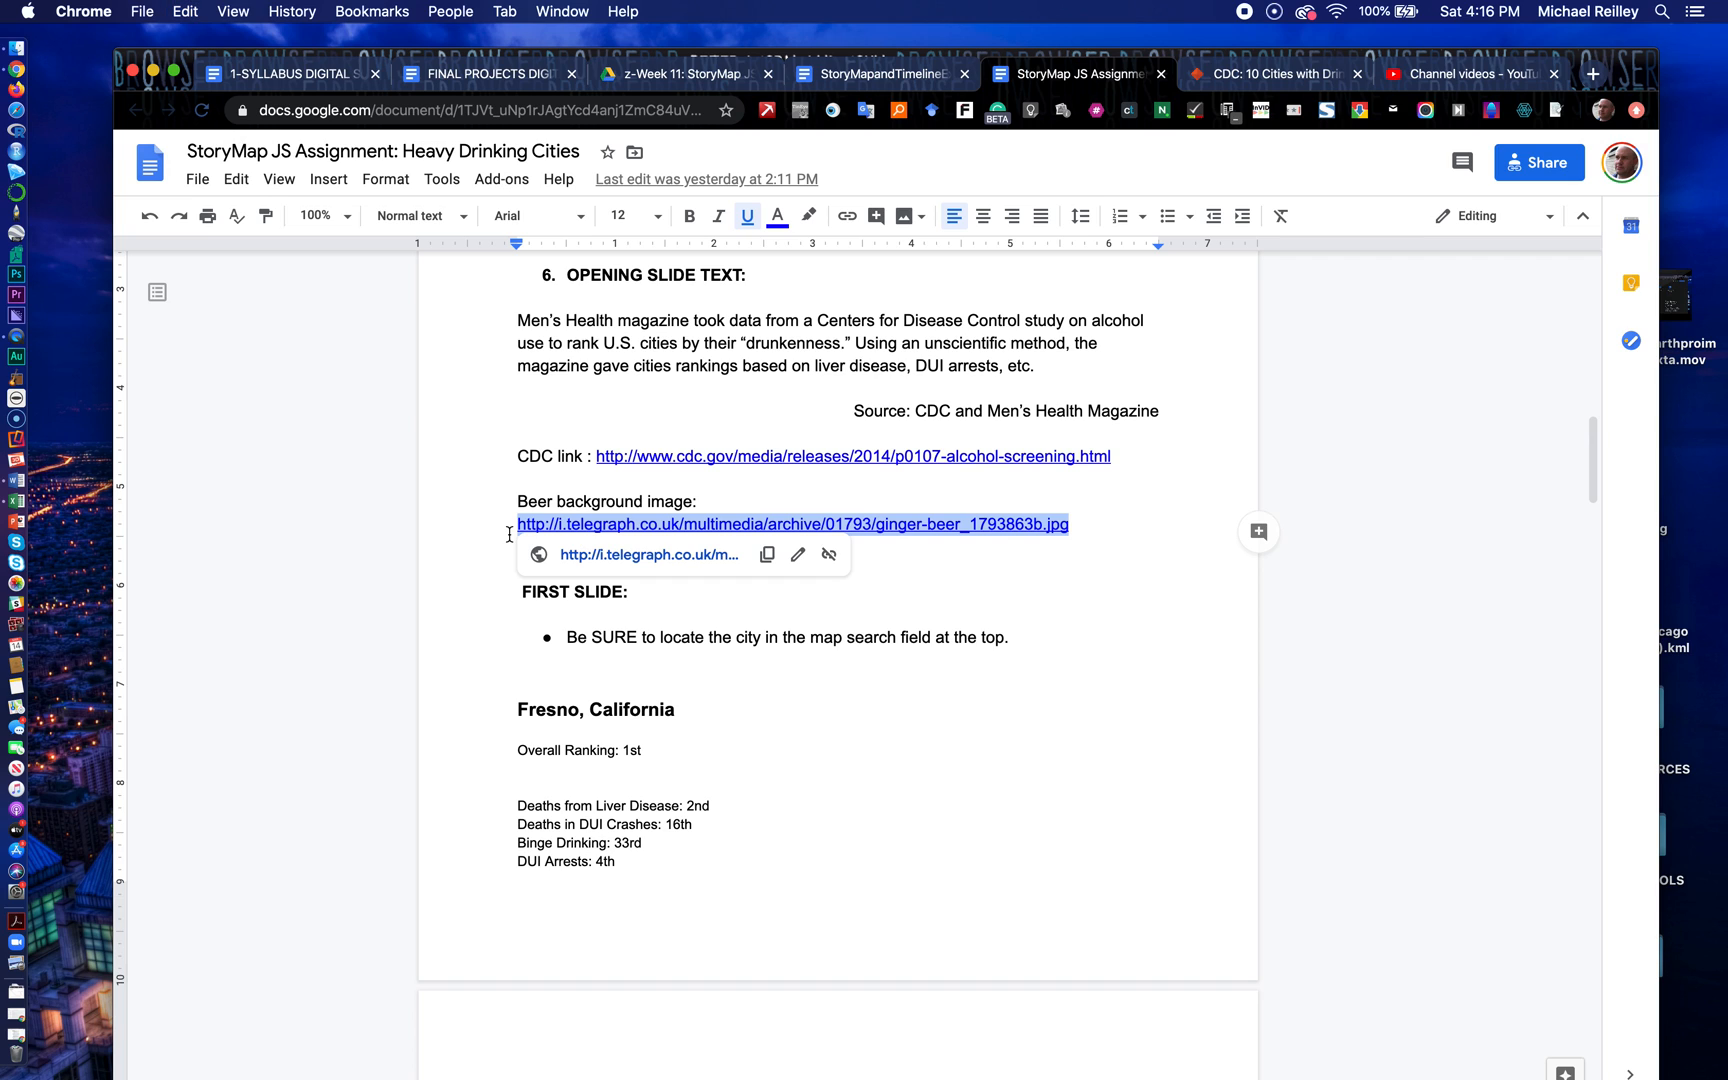
left_click(1228, 78)
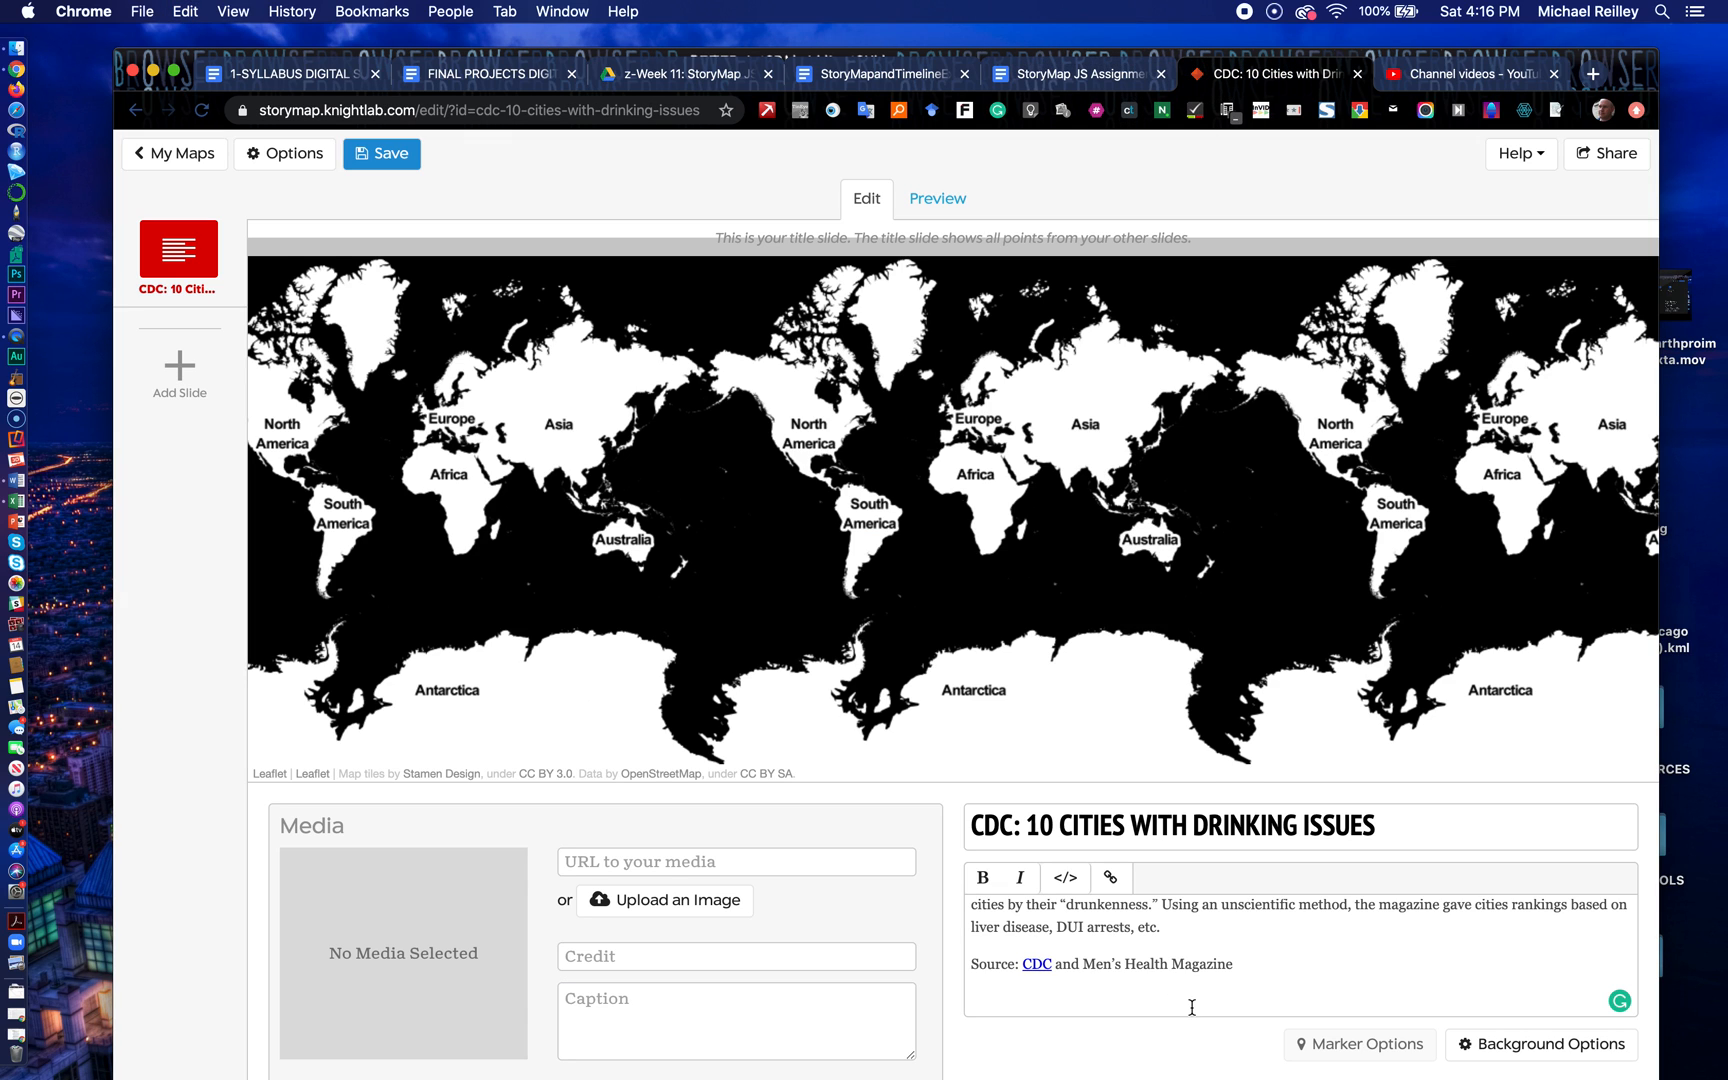
scroll(1191, 1007, "down", 2)
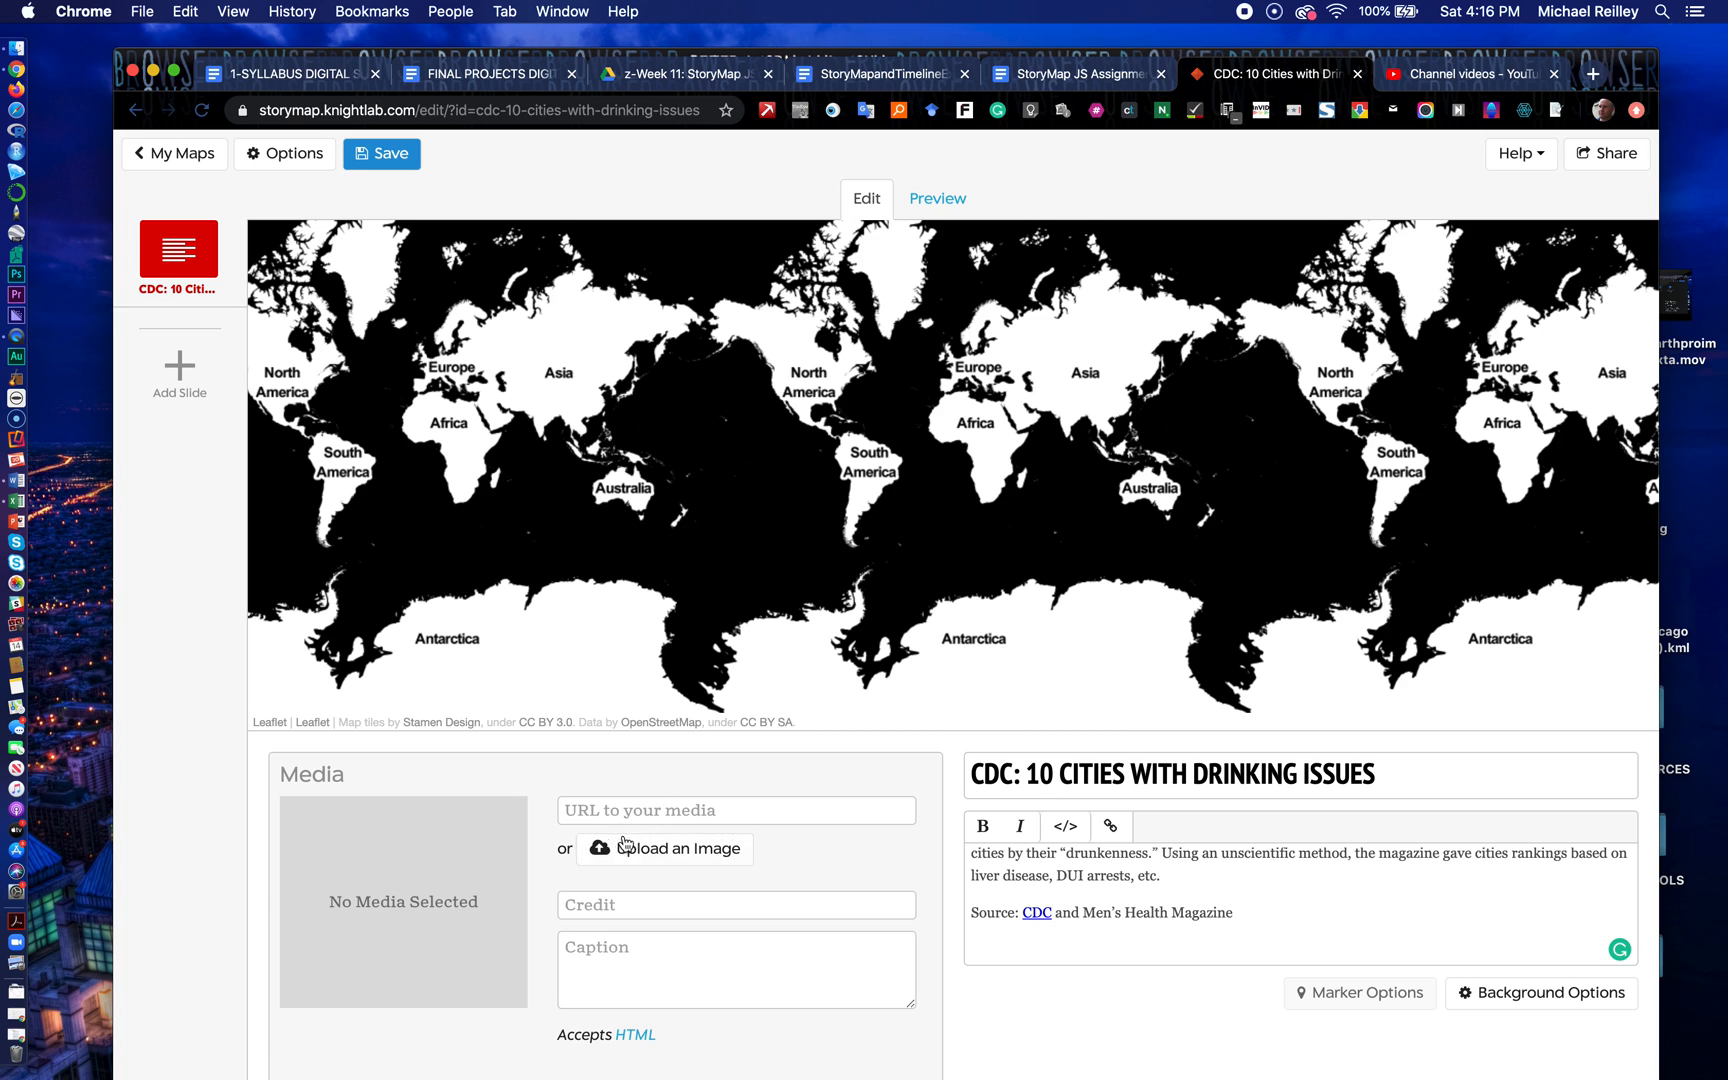
left_click(1540, 998)
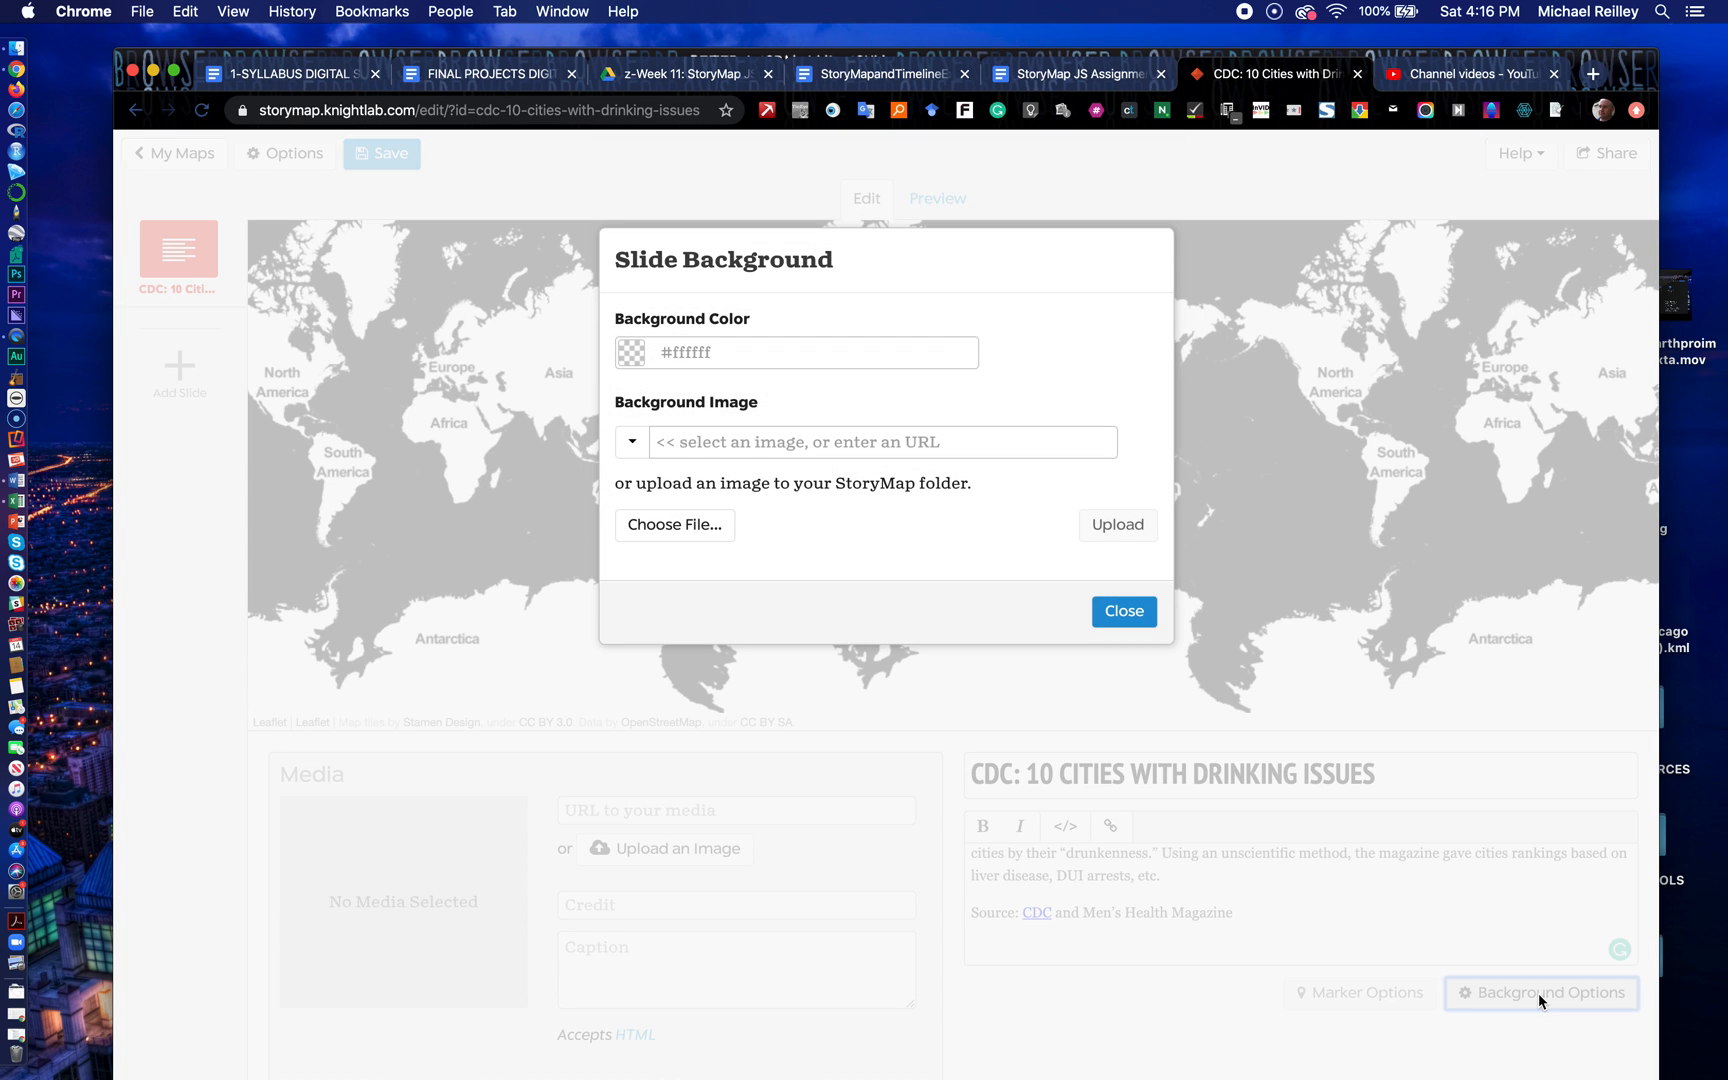
left_click(676, 444)
key("super+v")
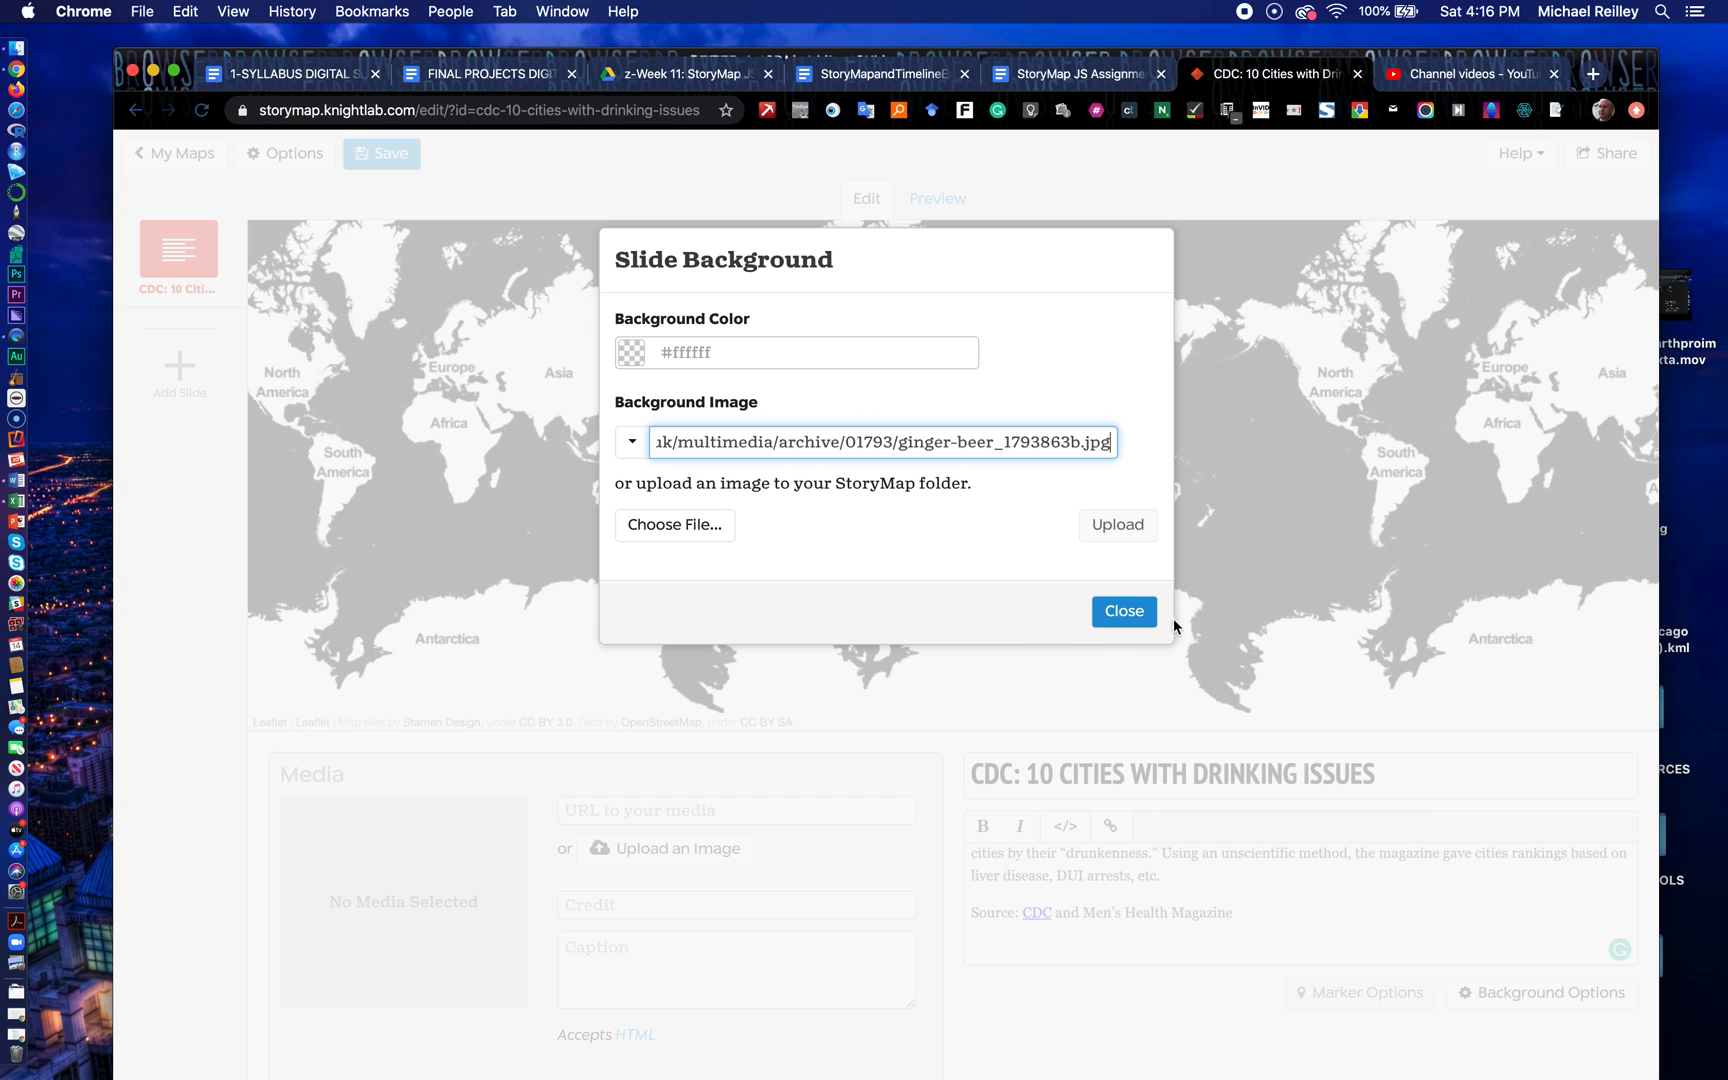
left_click(1125, 614)
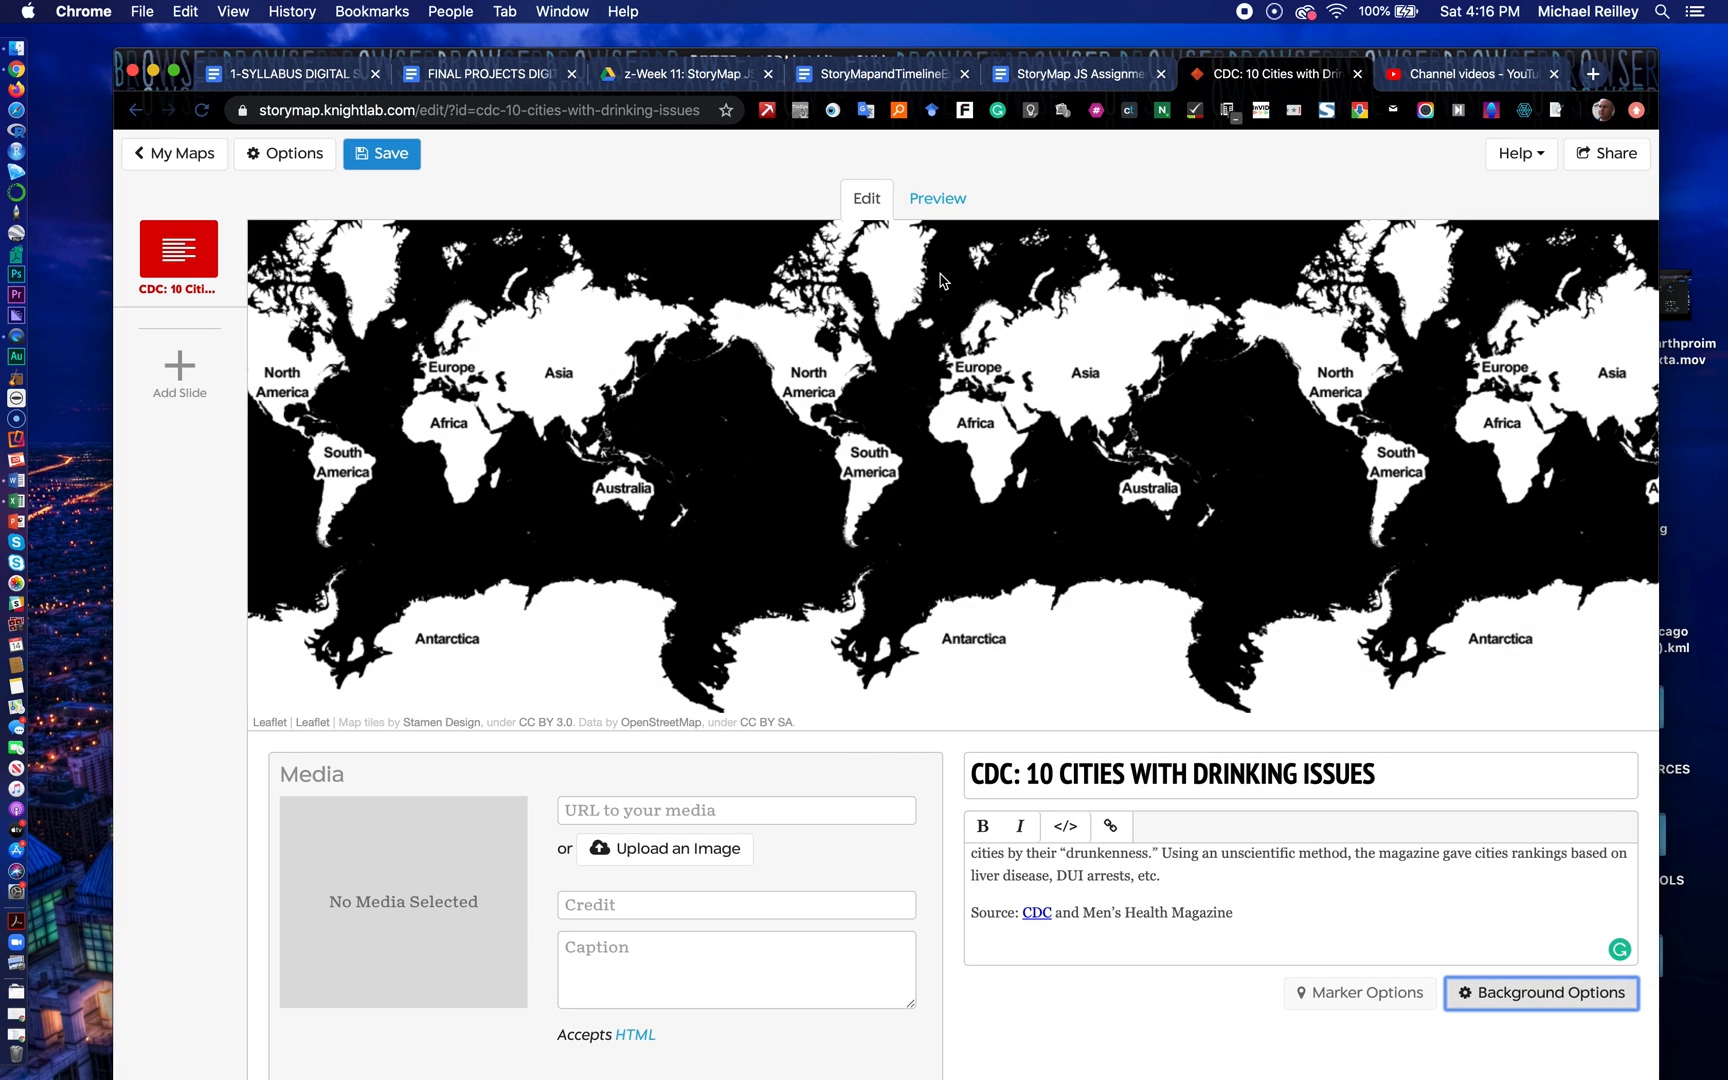
Step: Save the StoryMap, preview the title slide with its background image, and return to editing
left_click(389, 156)
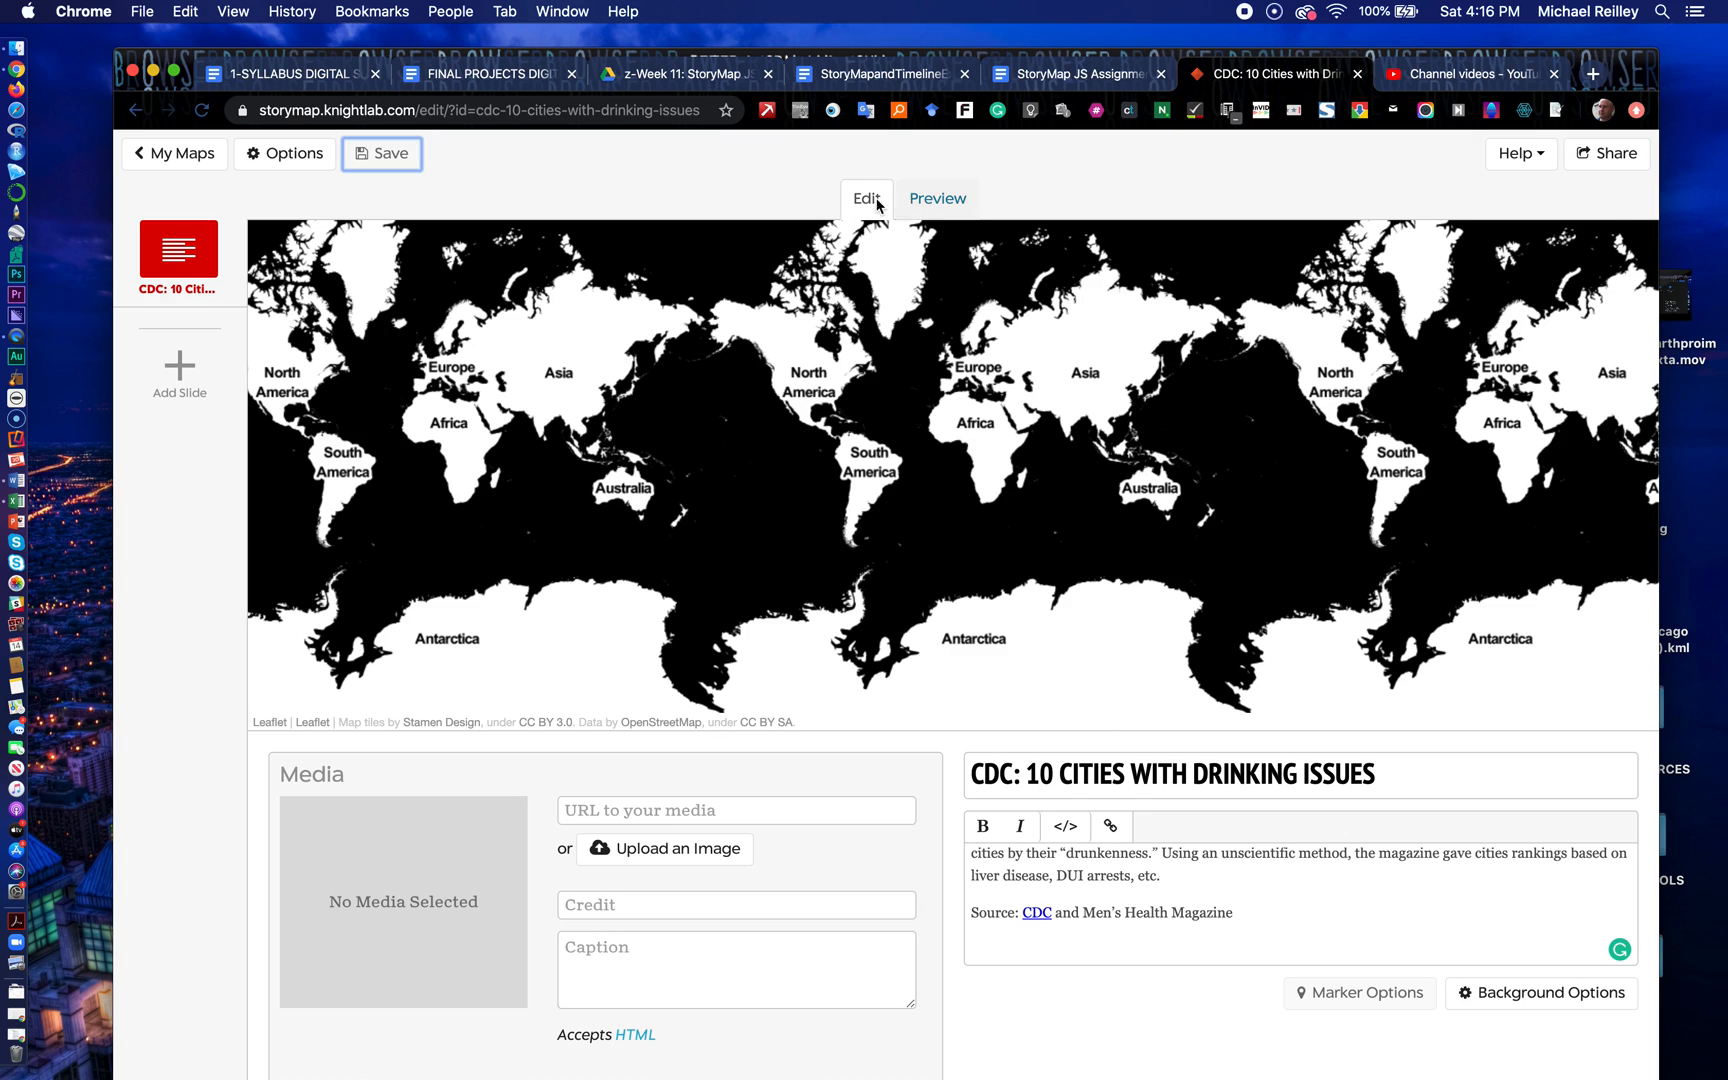
left_click(937, 200)
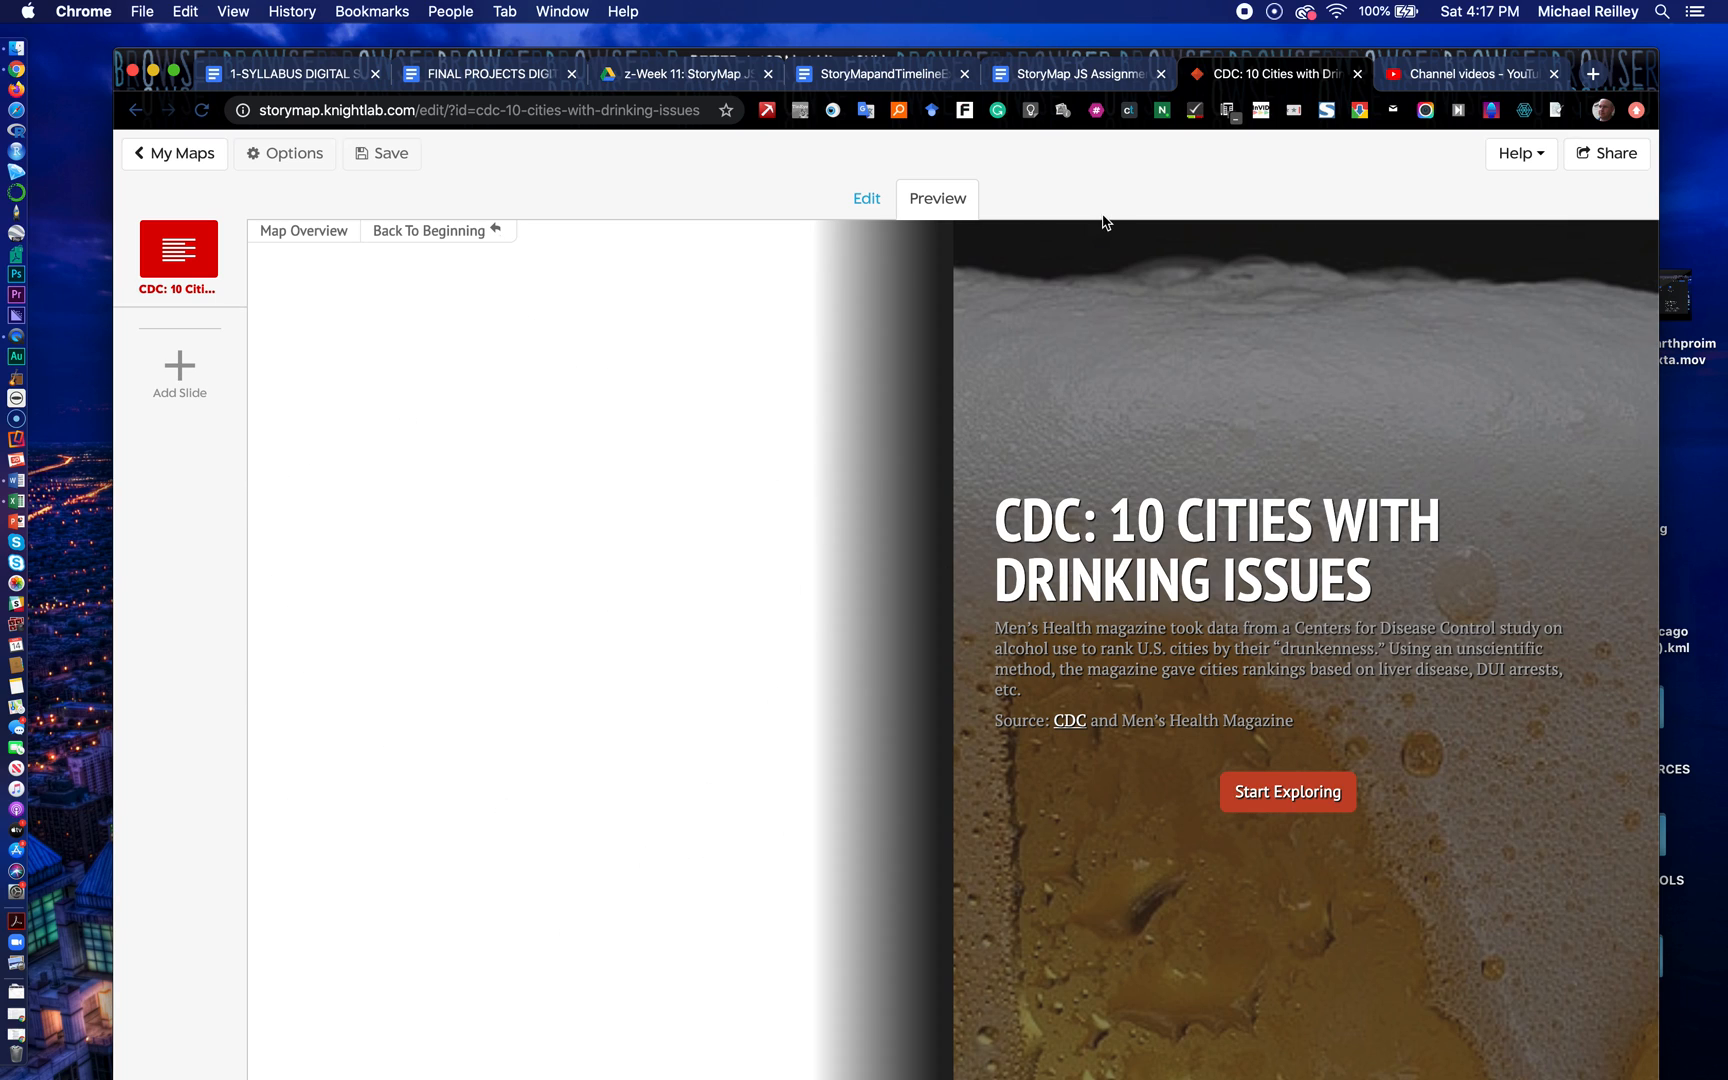
left_click(866, 200)
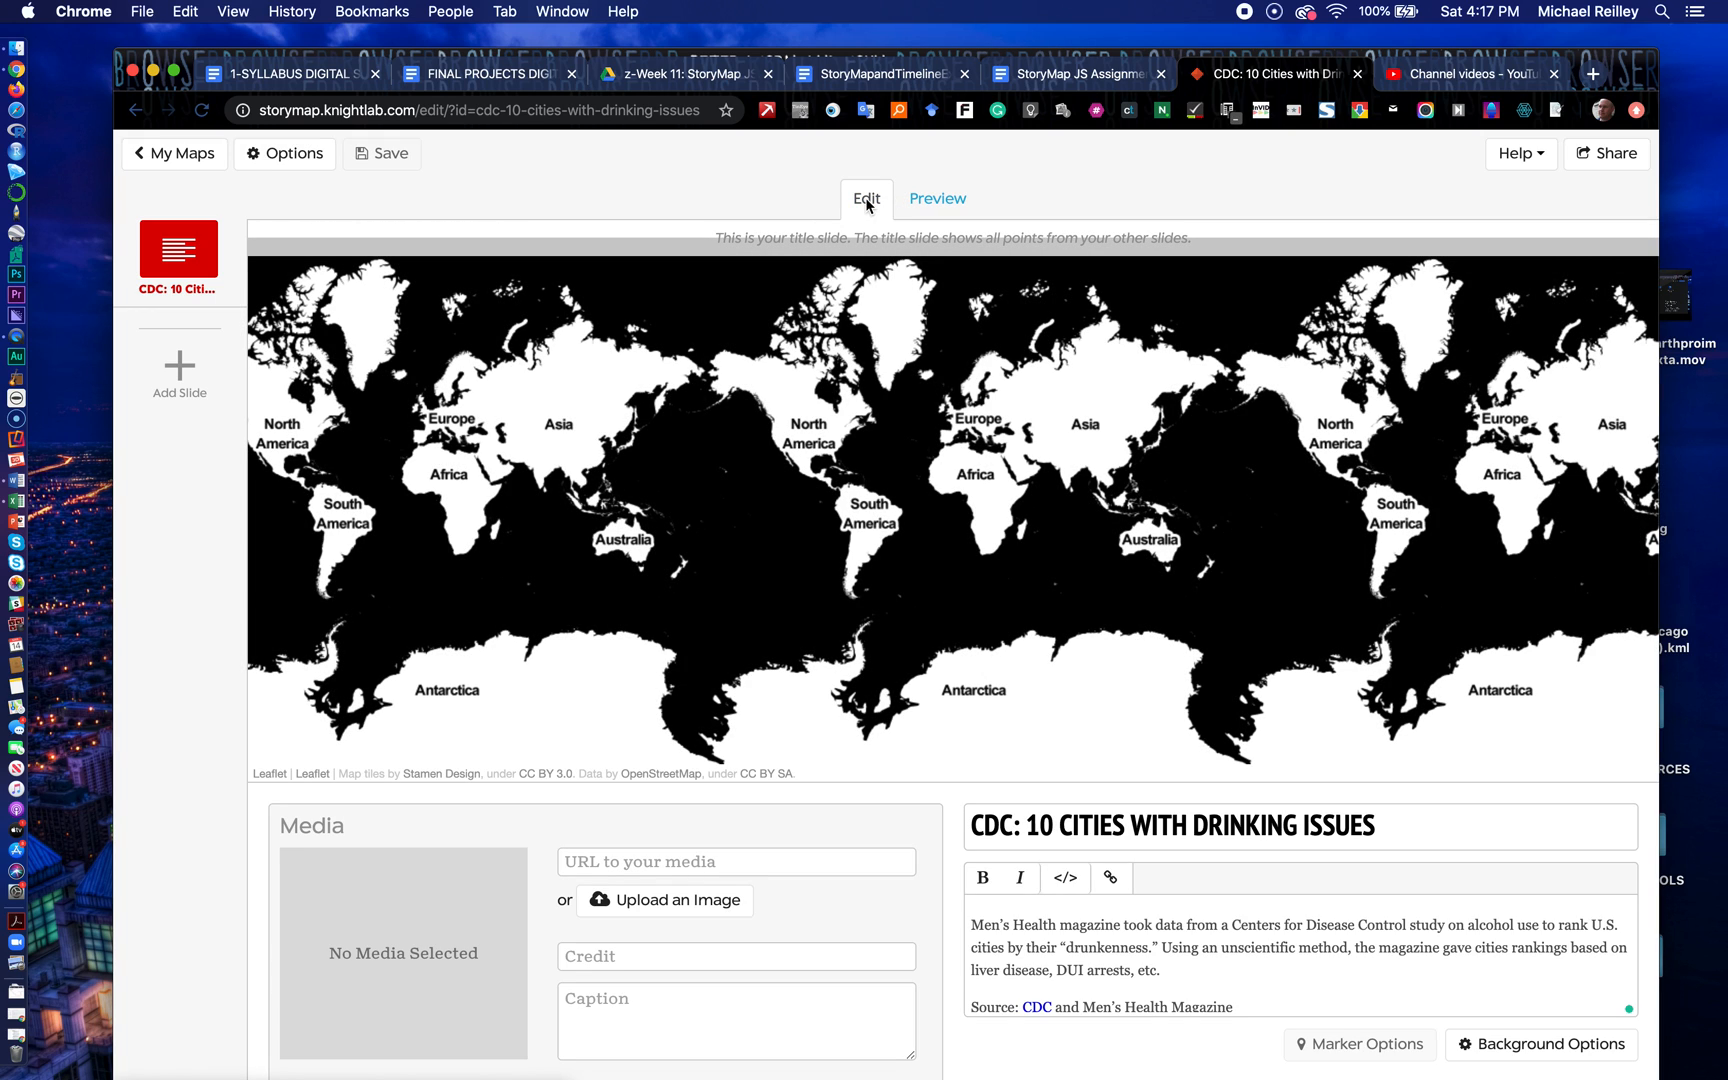
Step: Add a slide headlined "Fresno, California" and copy the Fresno lines from overall ranking to grade from the assignment document into its body text
left_click(180, 368)
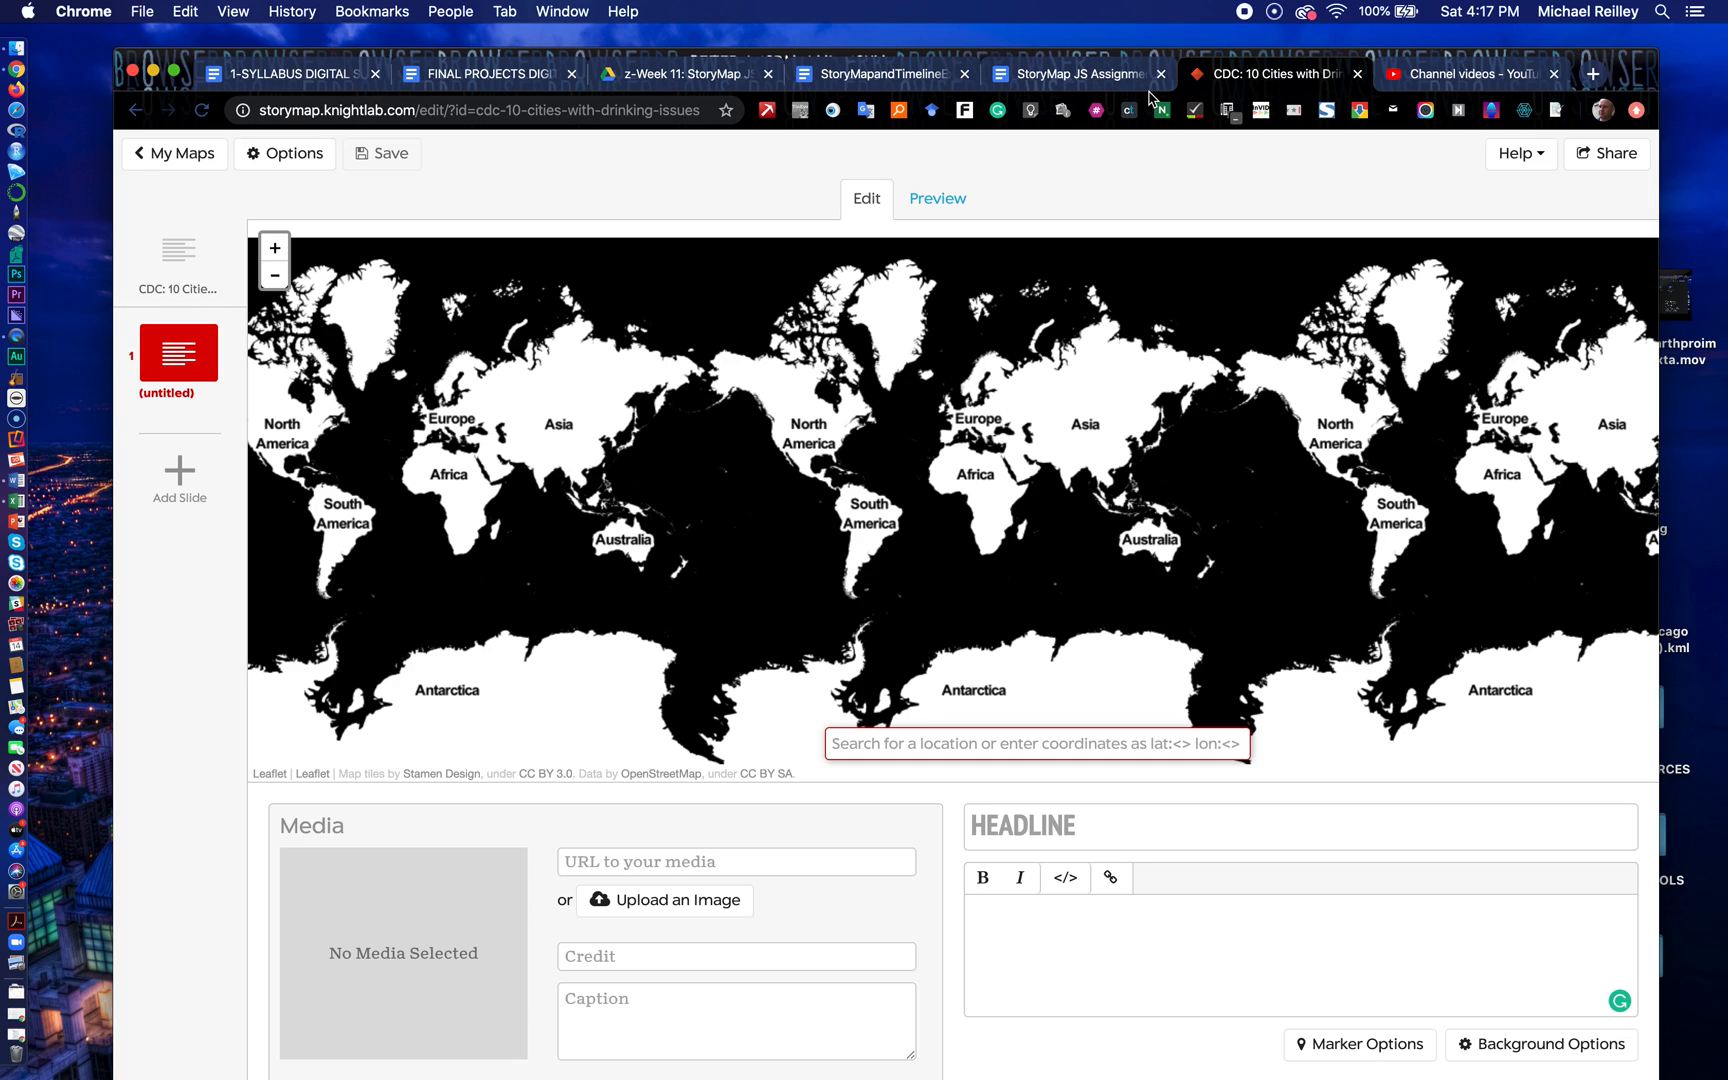
left_click(1070, 75)
scroll(855, 623, "down", 4)
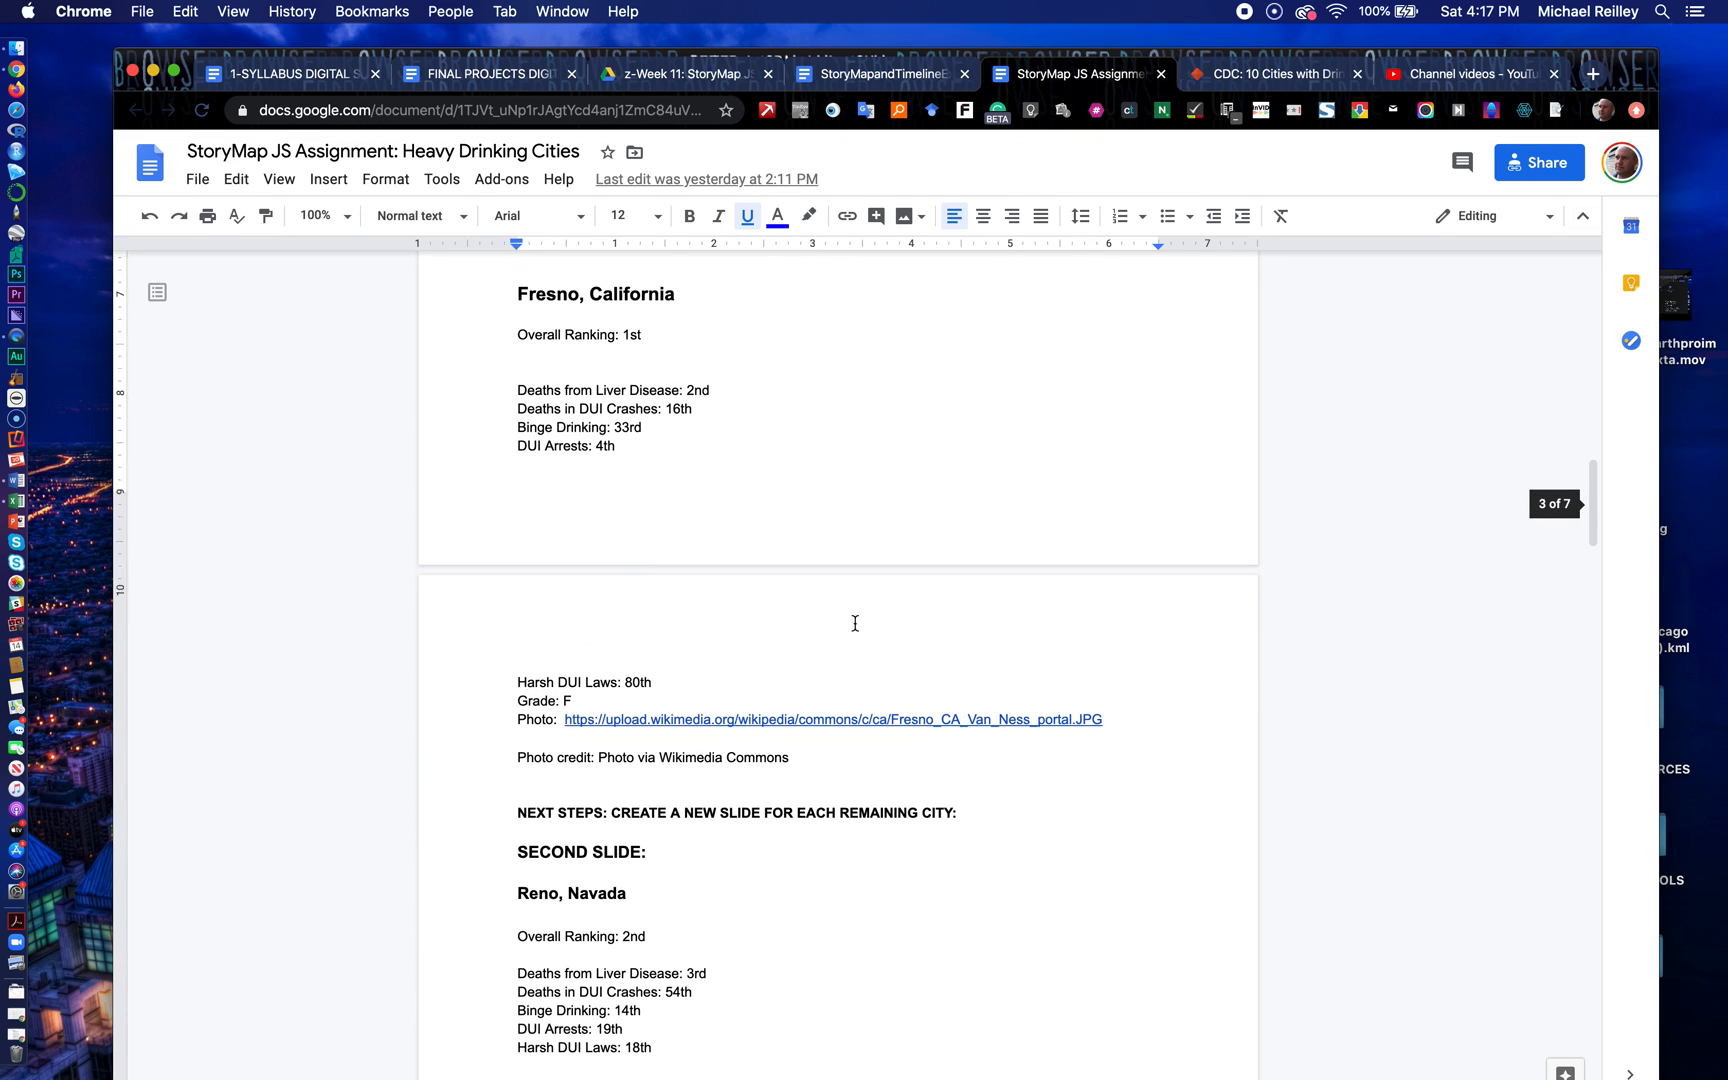
left_click_drag(516, 335, 659, 707)
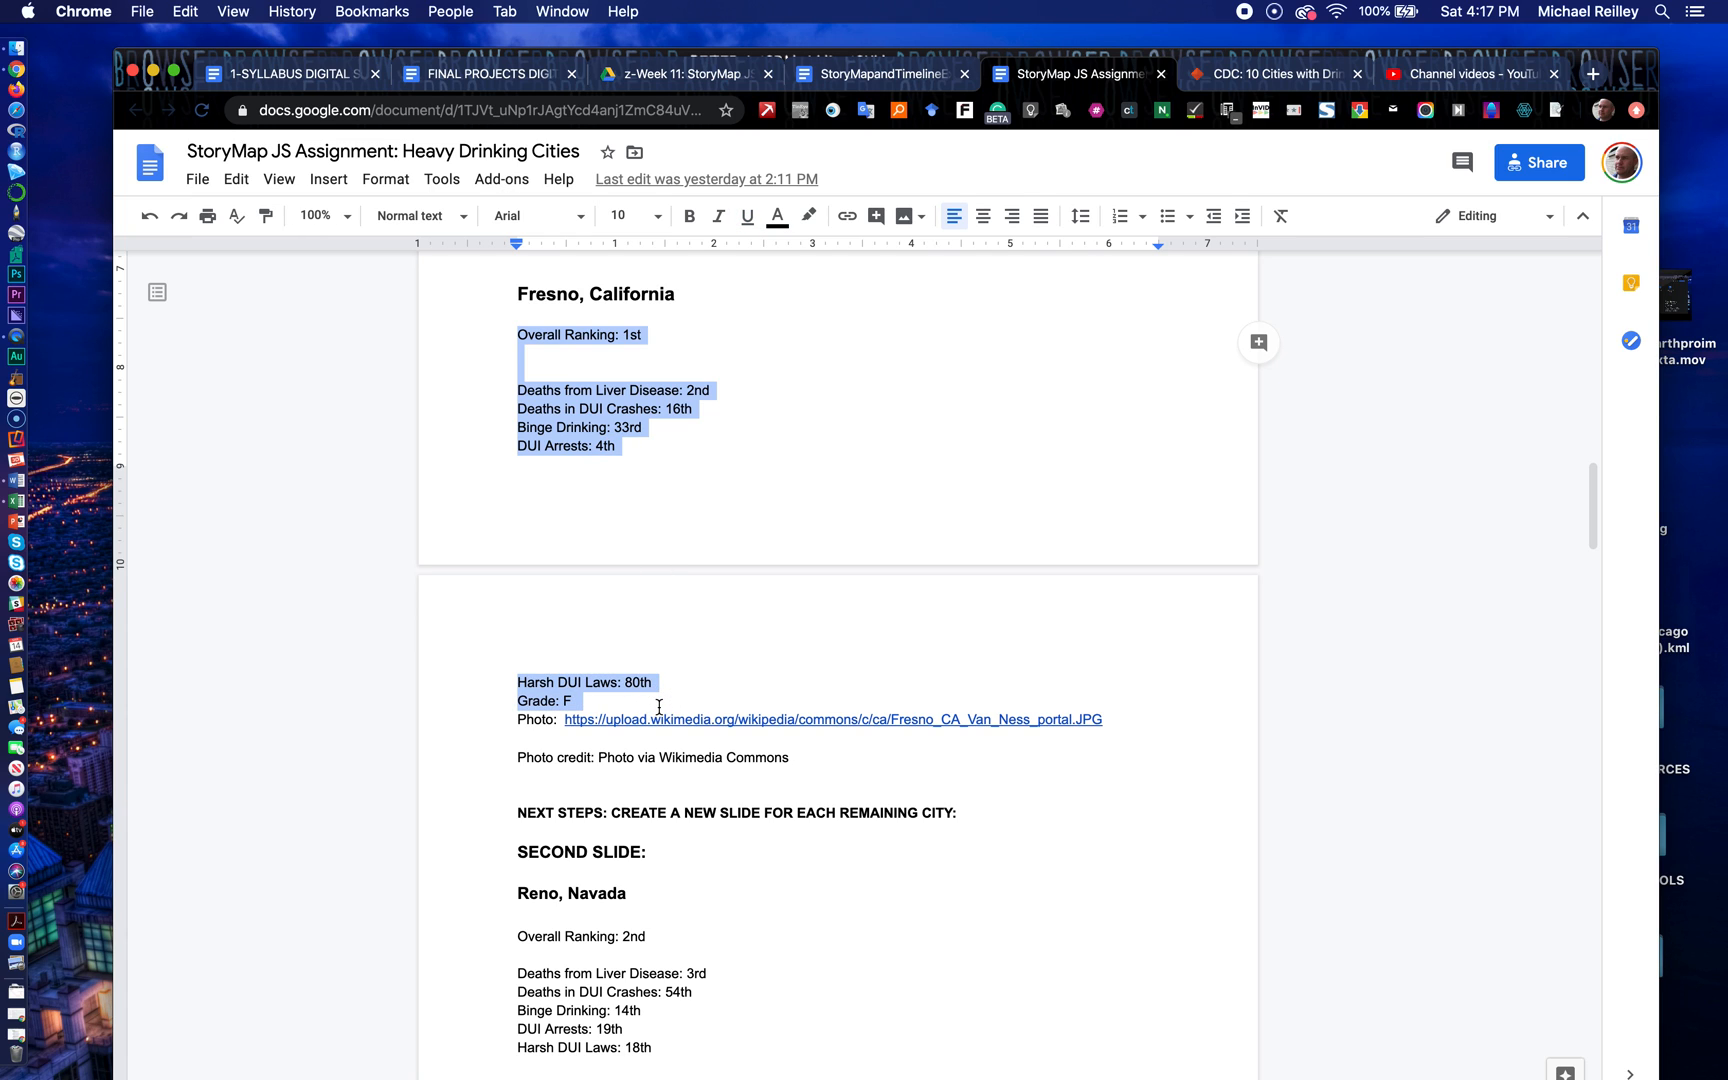
left_click(1273, 78)
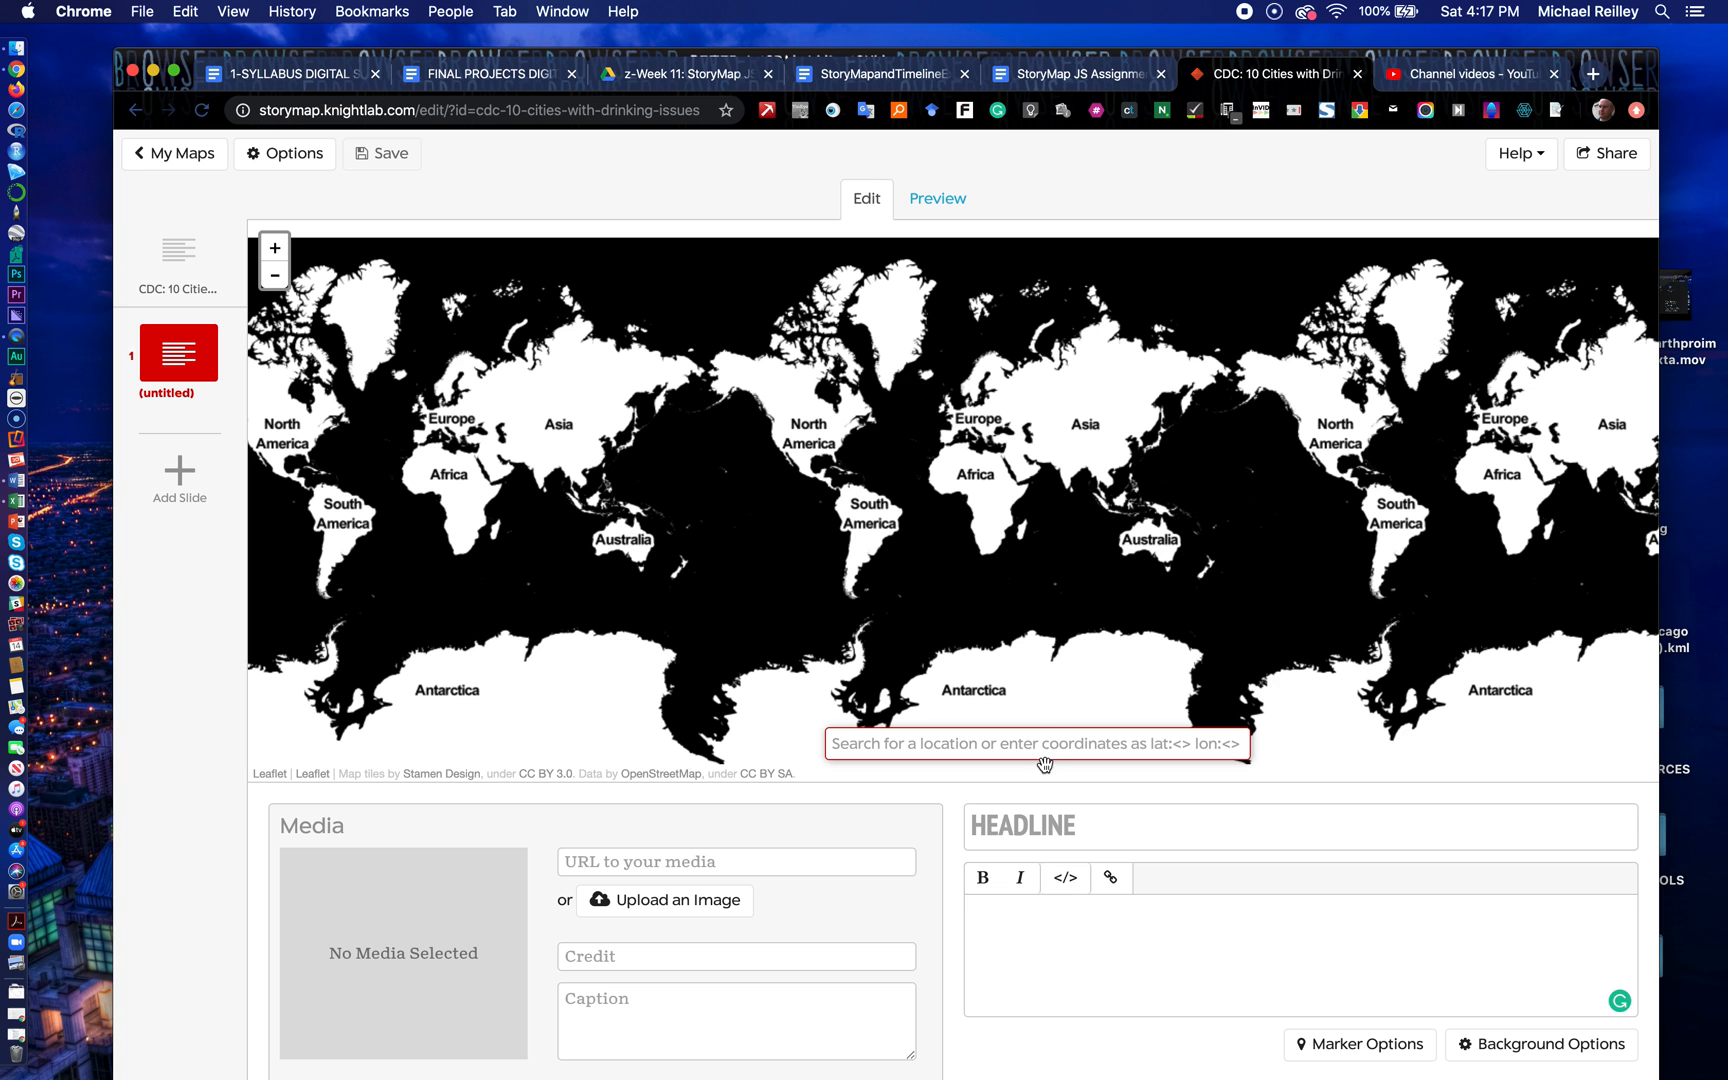
left_click(1025, 820)
type("FRES")
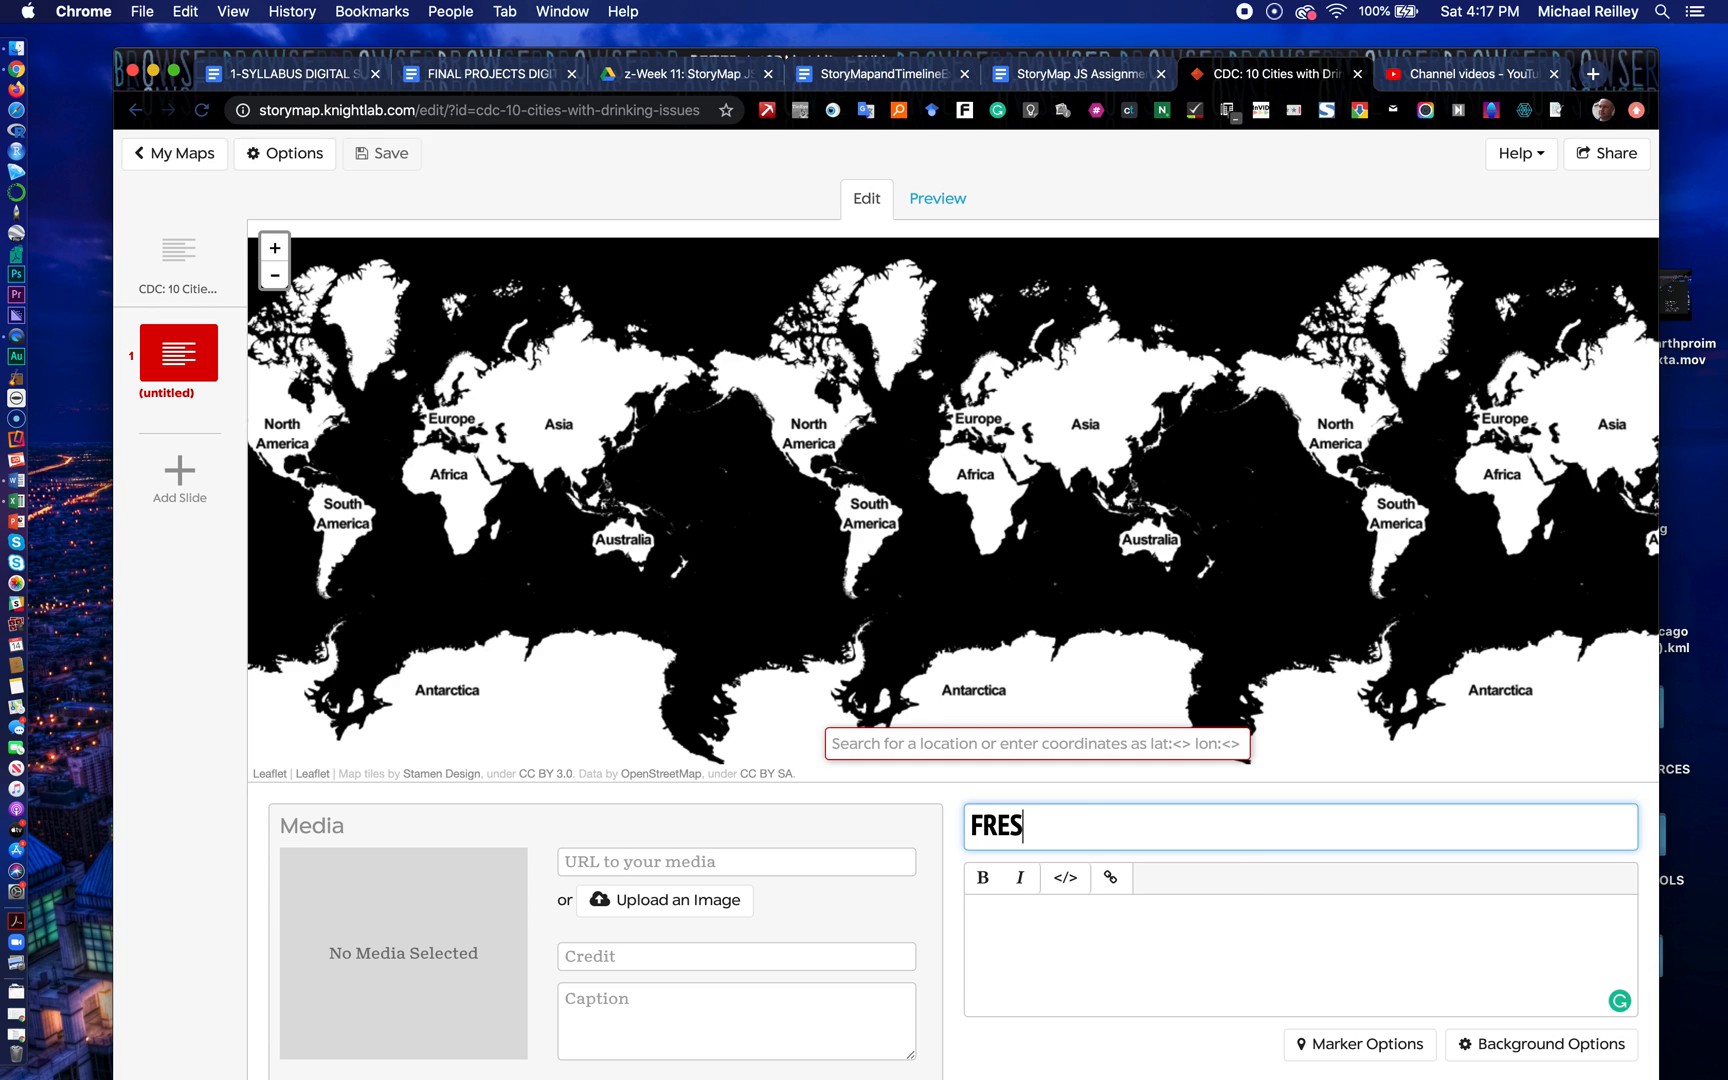
type("NO, CALIFORNIA")
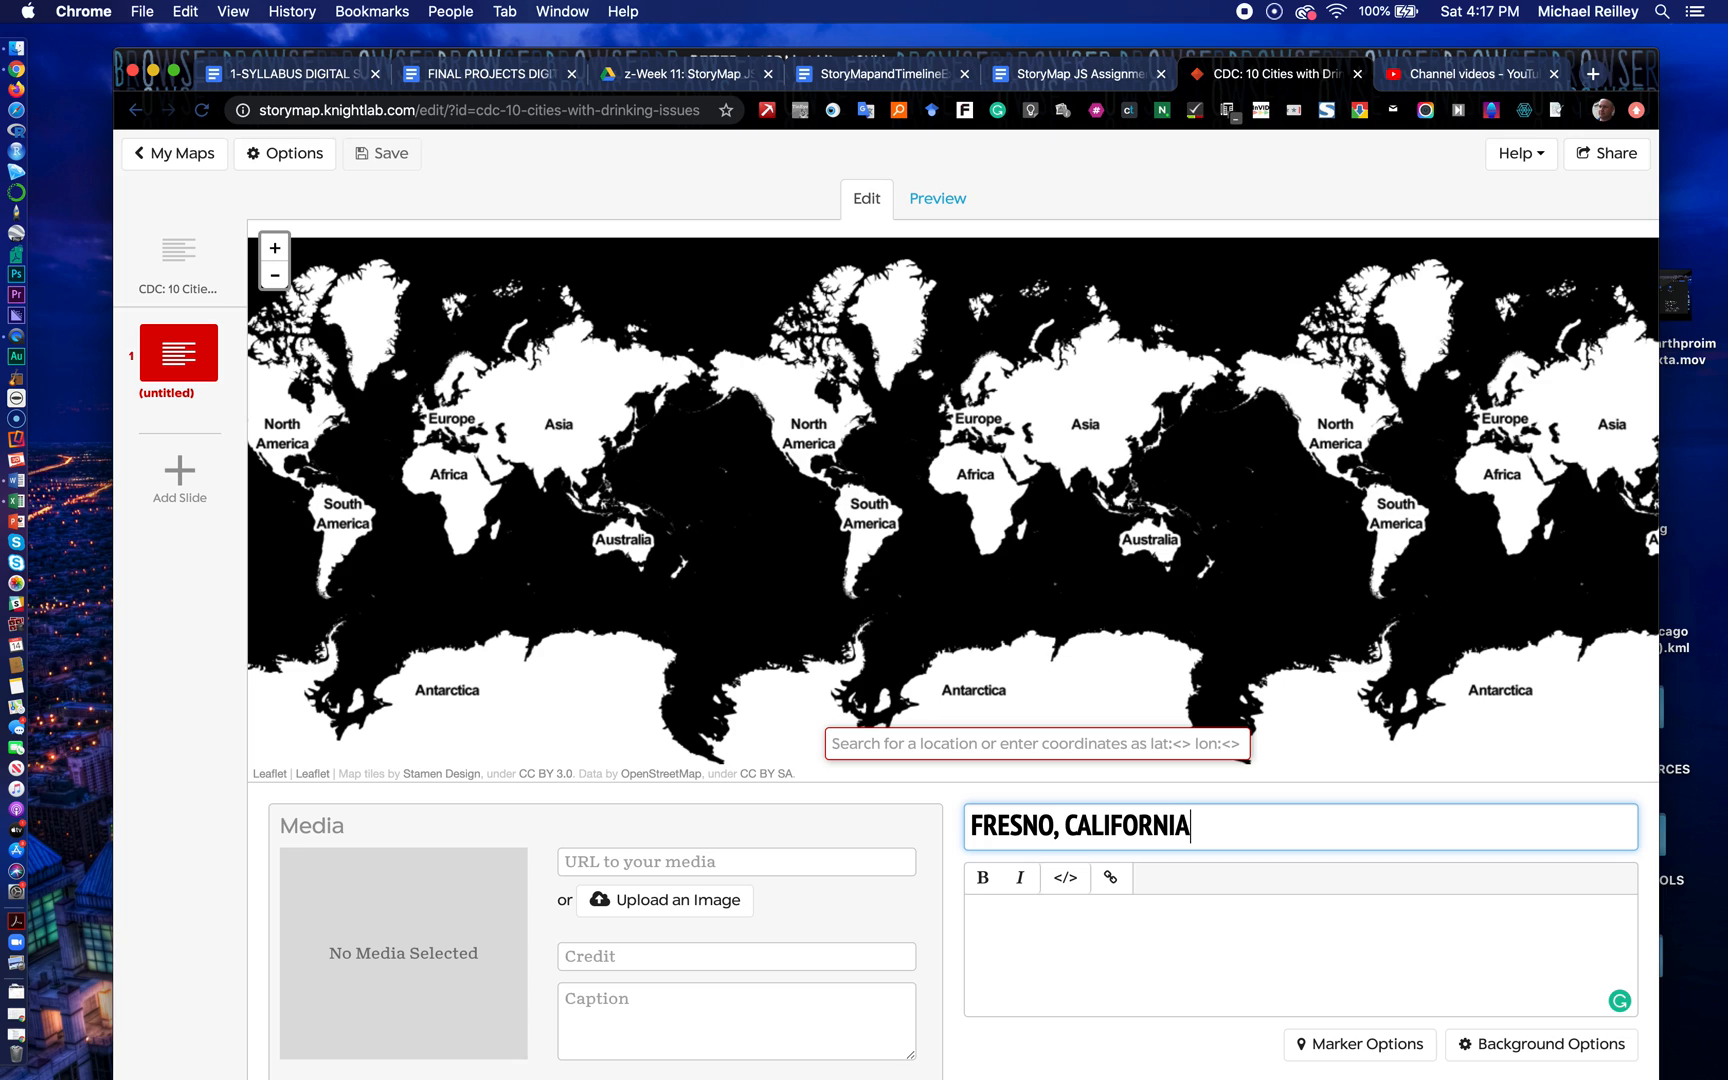
left_click(992, 922)
key("super+v")
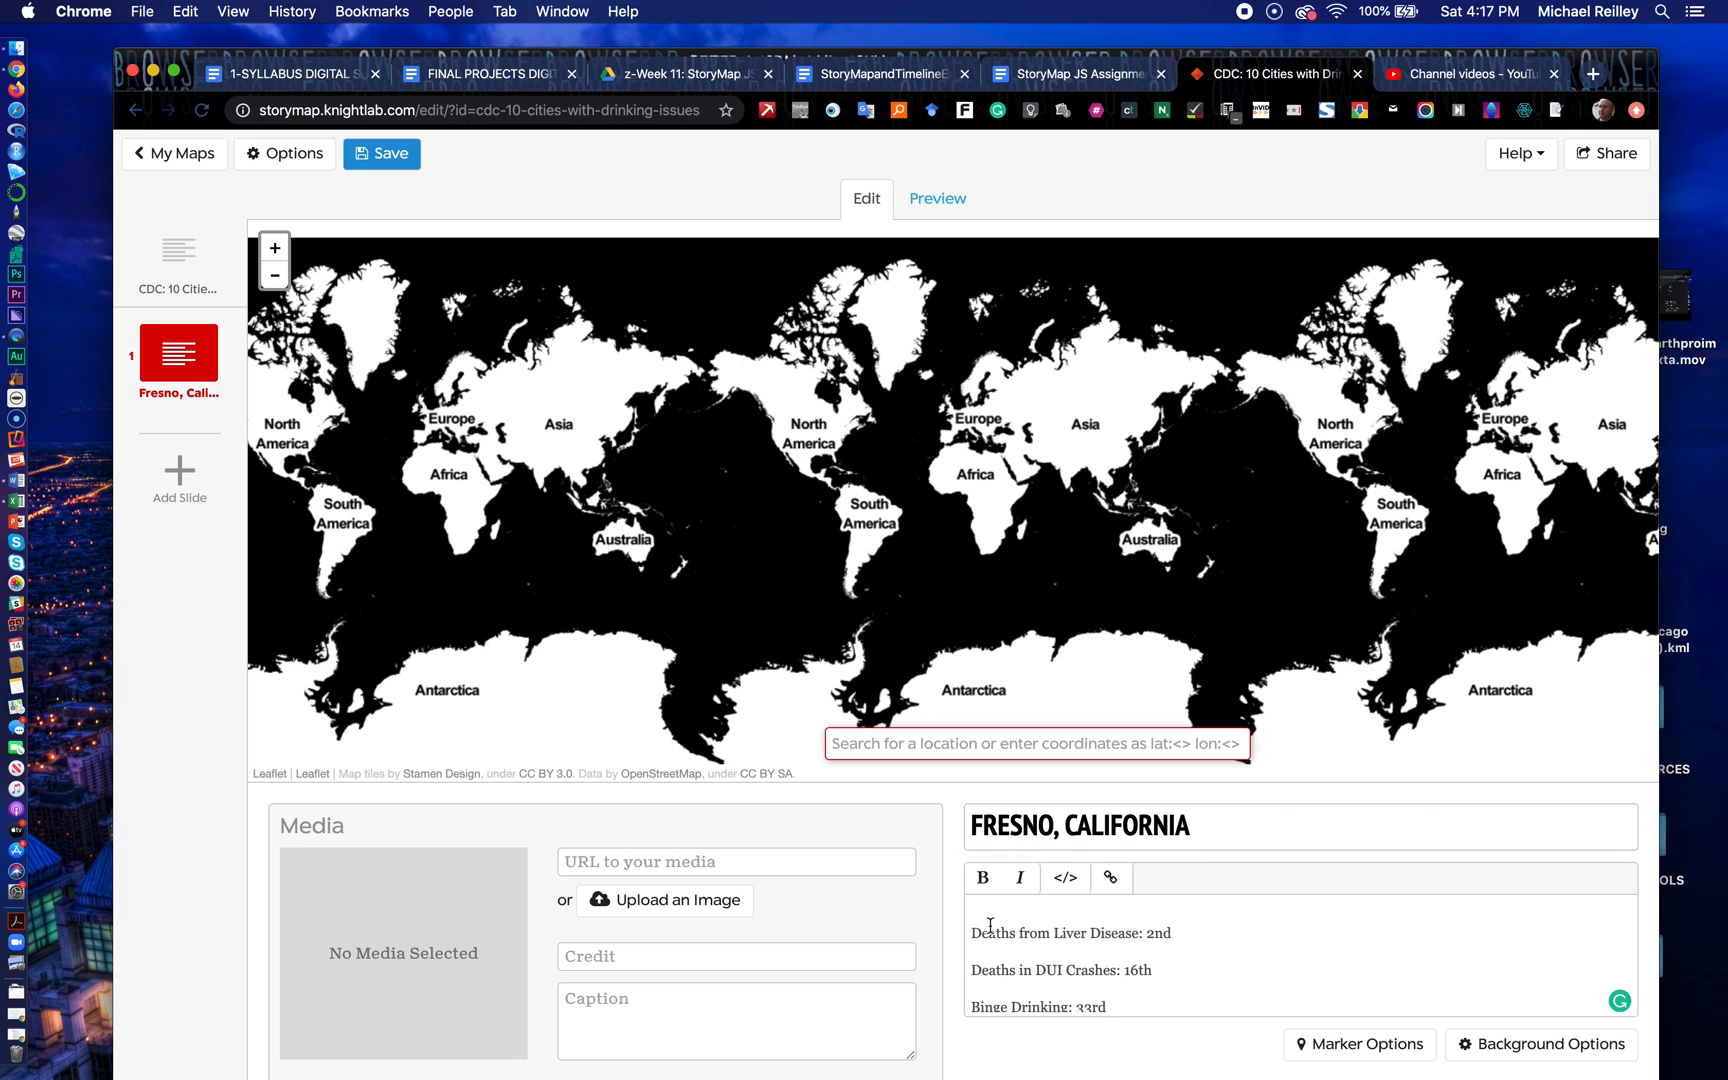
Step: Search for Fresno on the slide's map and place the marker at "Fresno, California, United States"
left_click(887, 748)
type("Fresno")
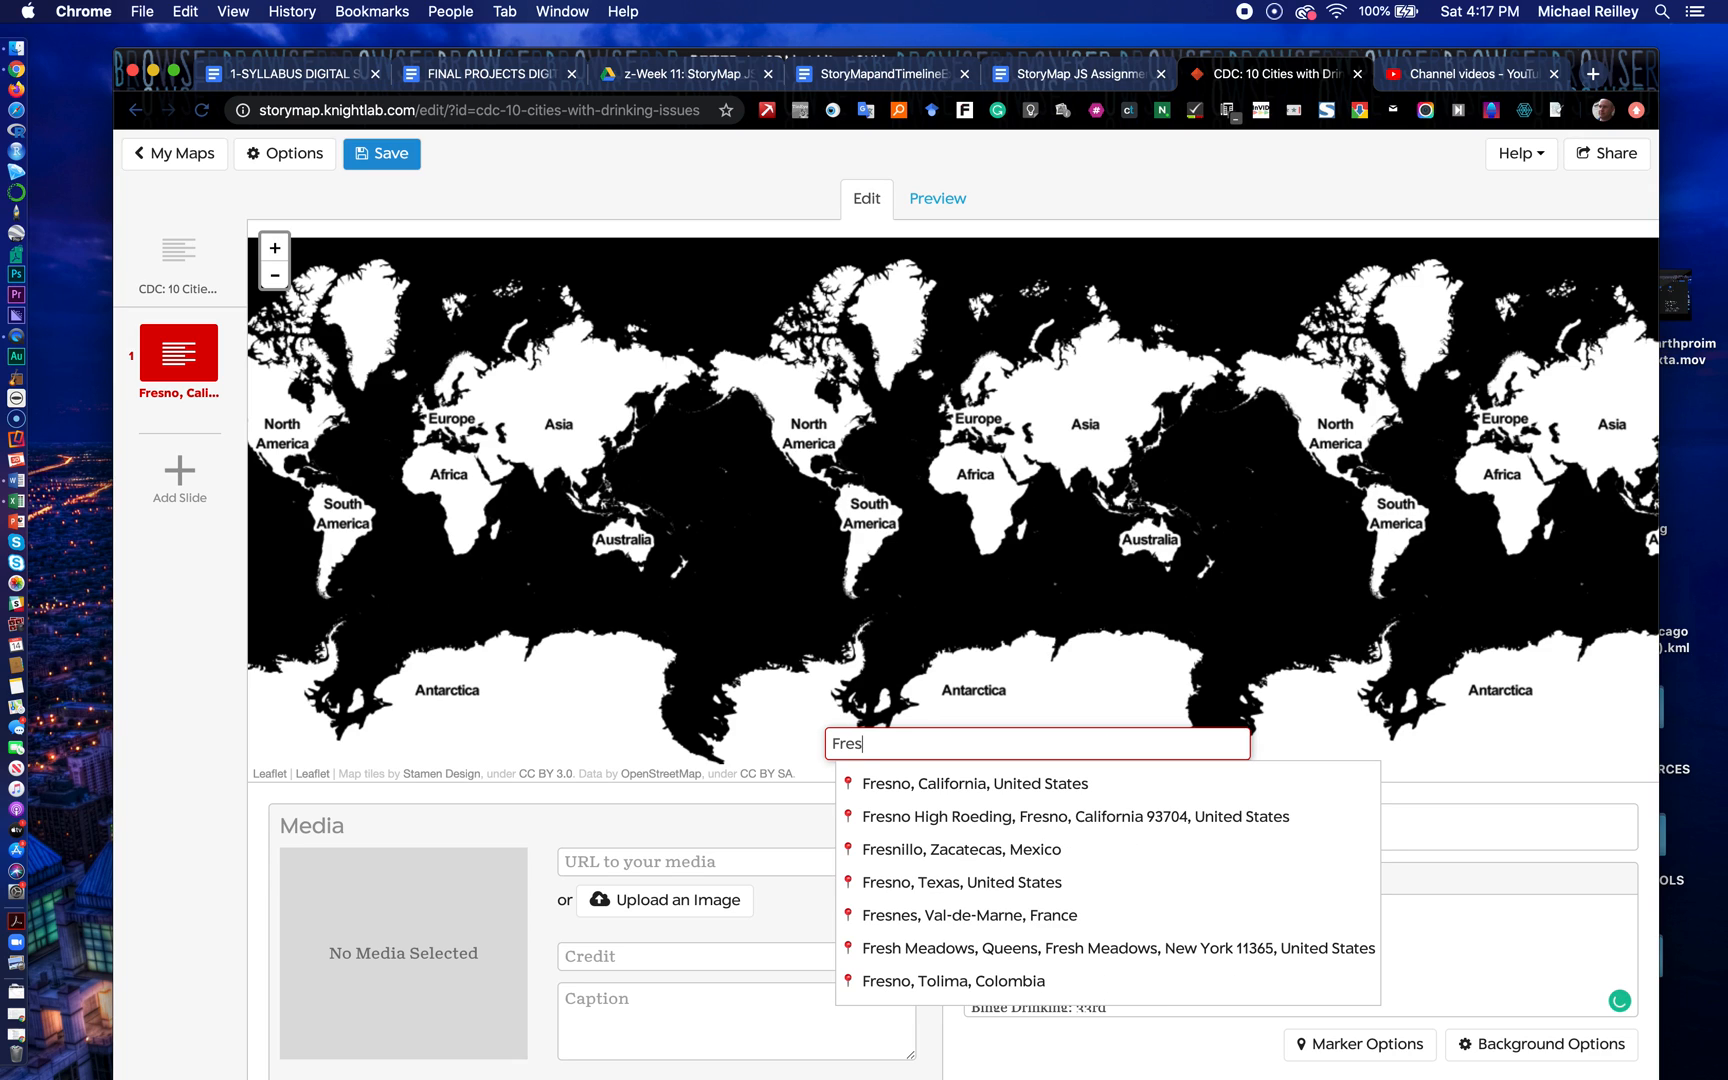
left_click(938, 786)
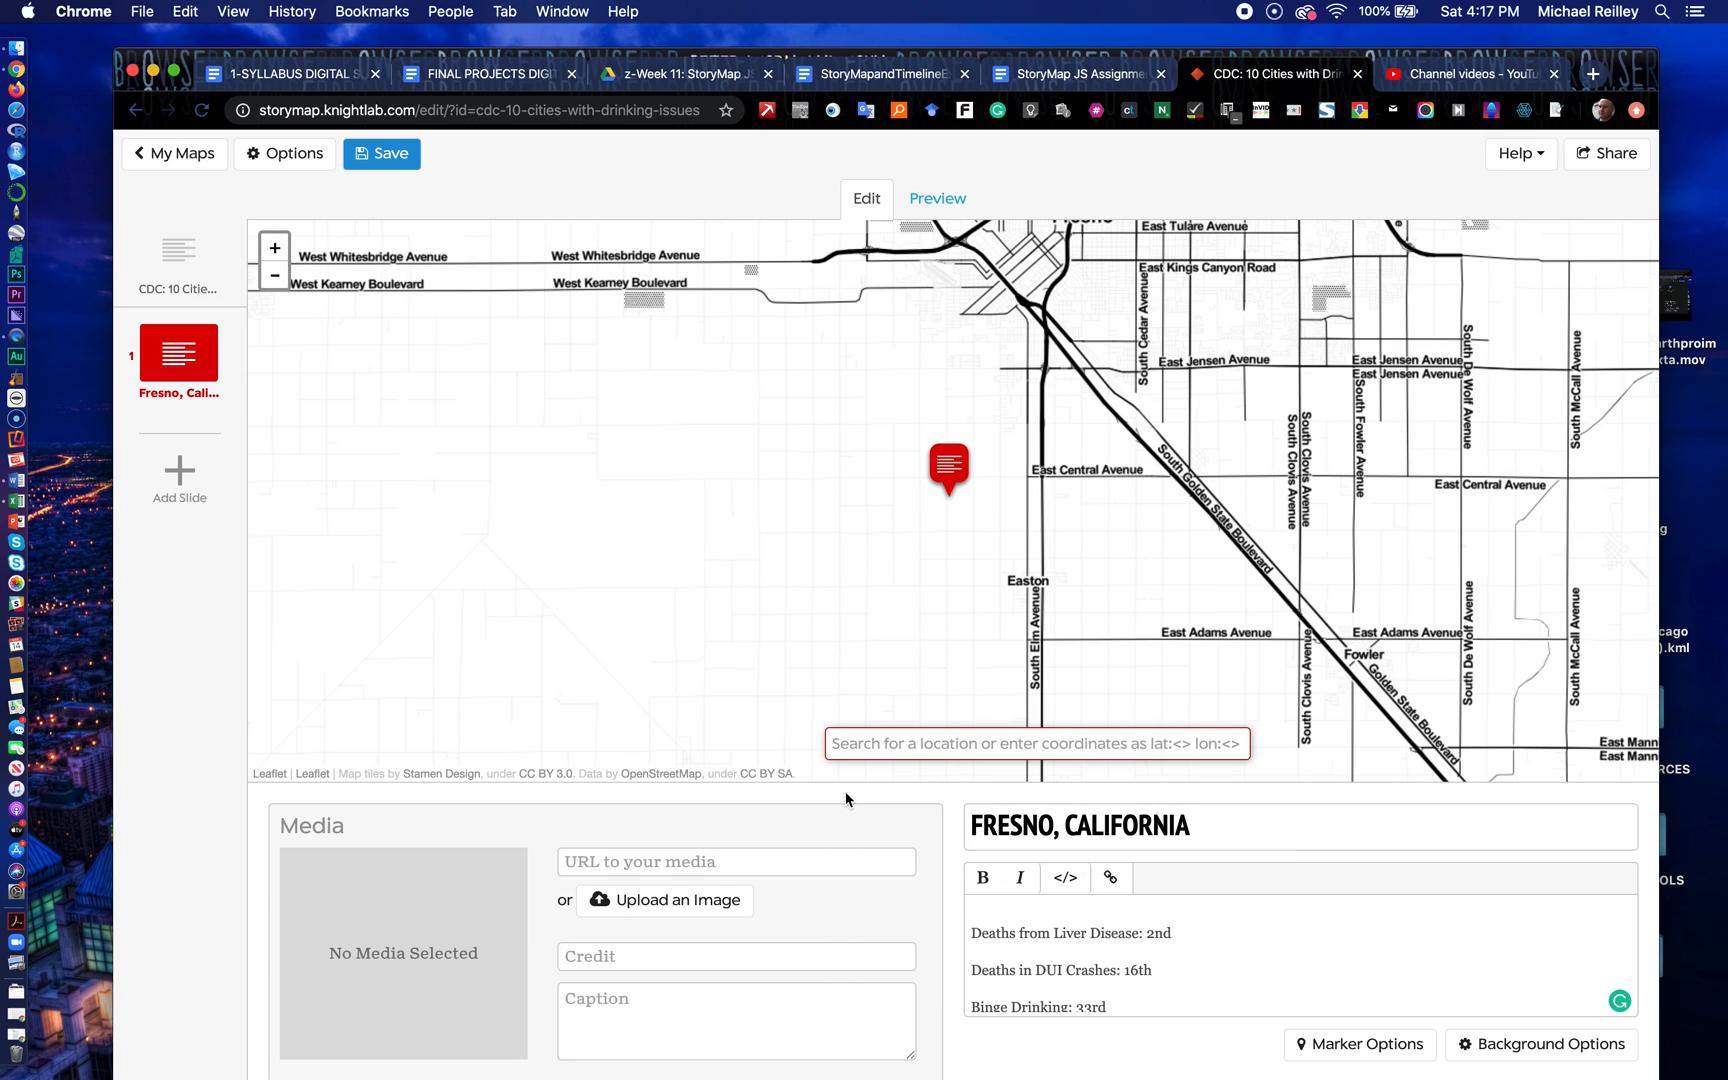
Step: Remove the extra blank space between the overall ranking and the liver disease line in the Fresno slide's body text
scroll(995, 945, "up", 3)
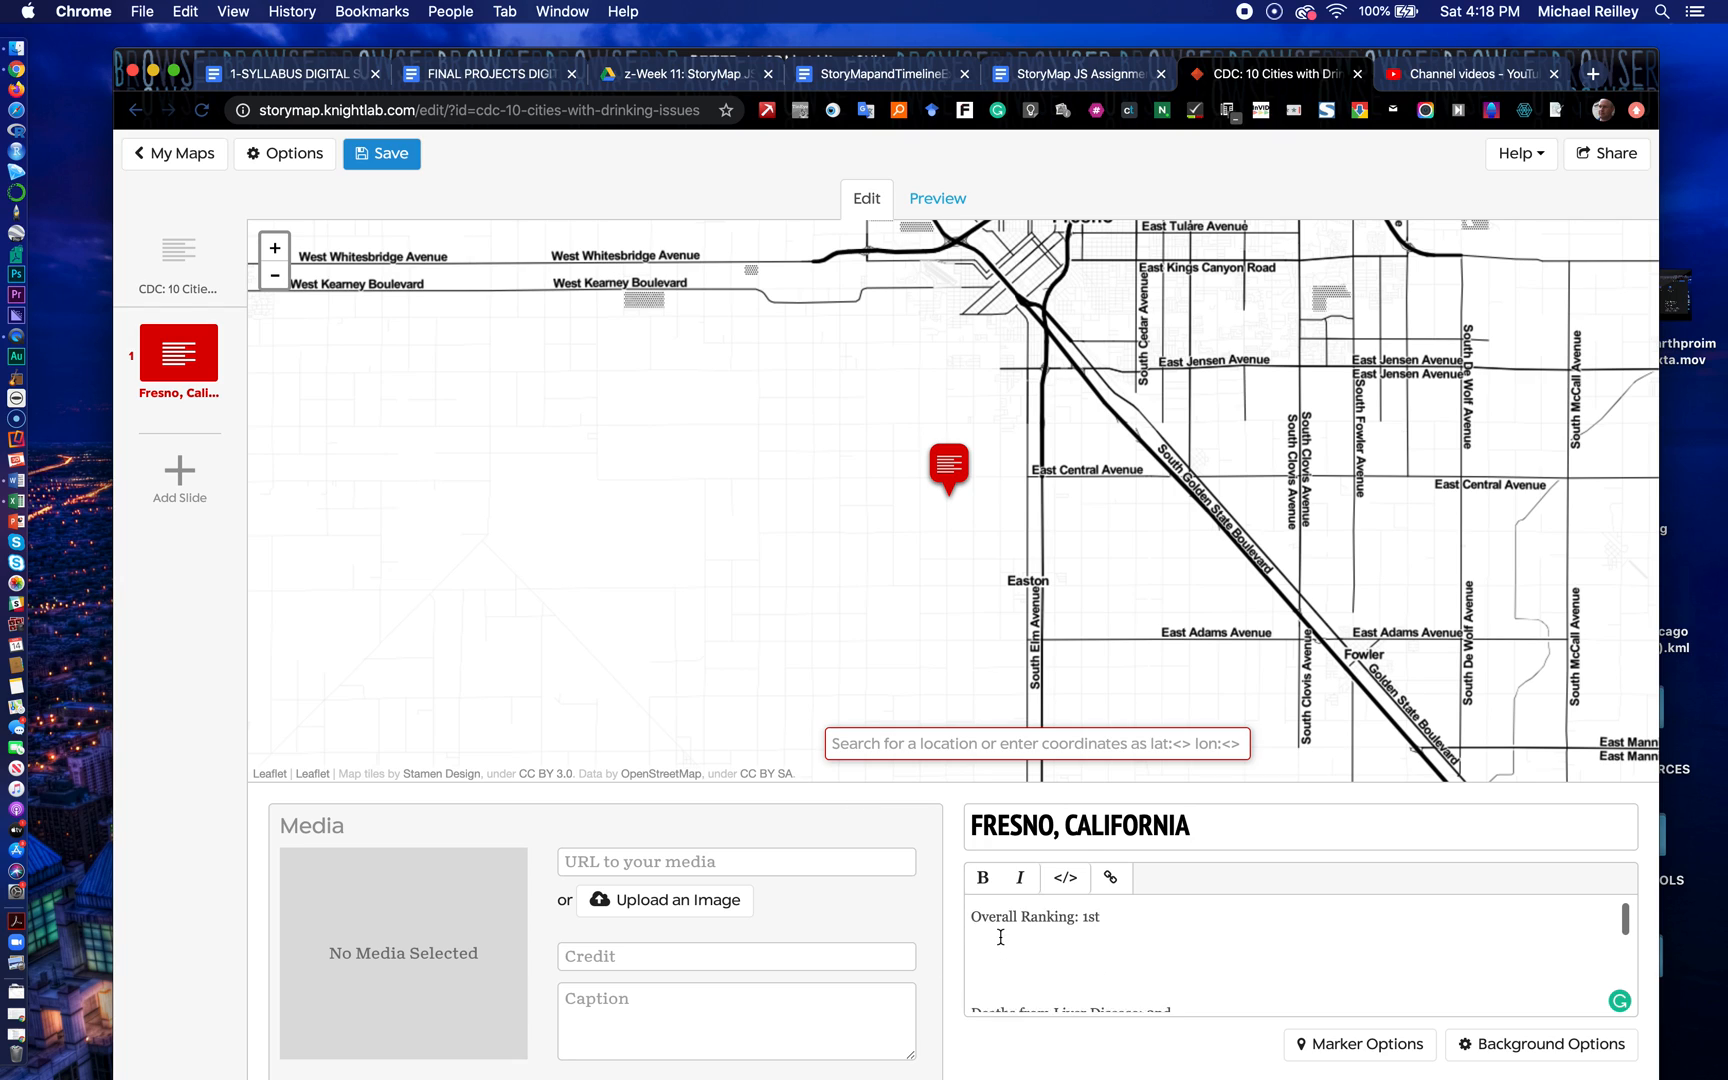
scroll(987, 997, "down", 3)
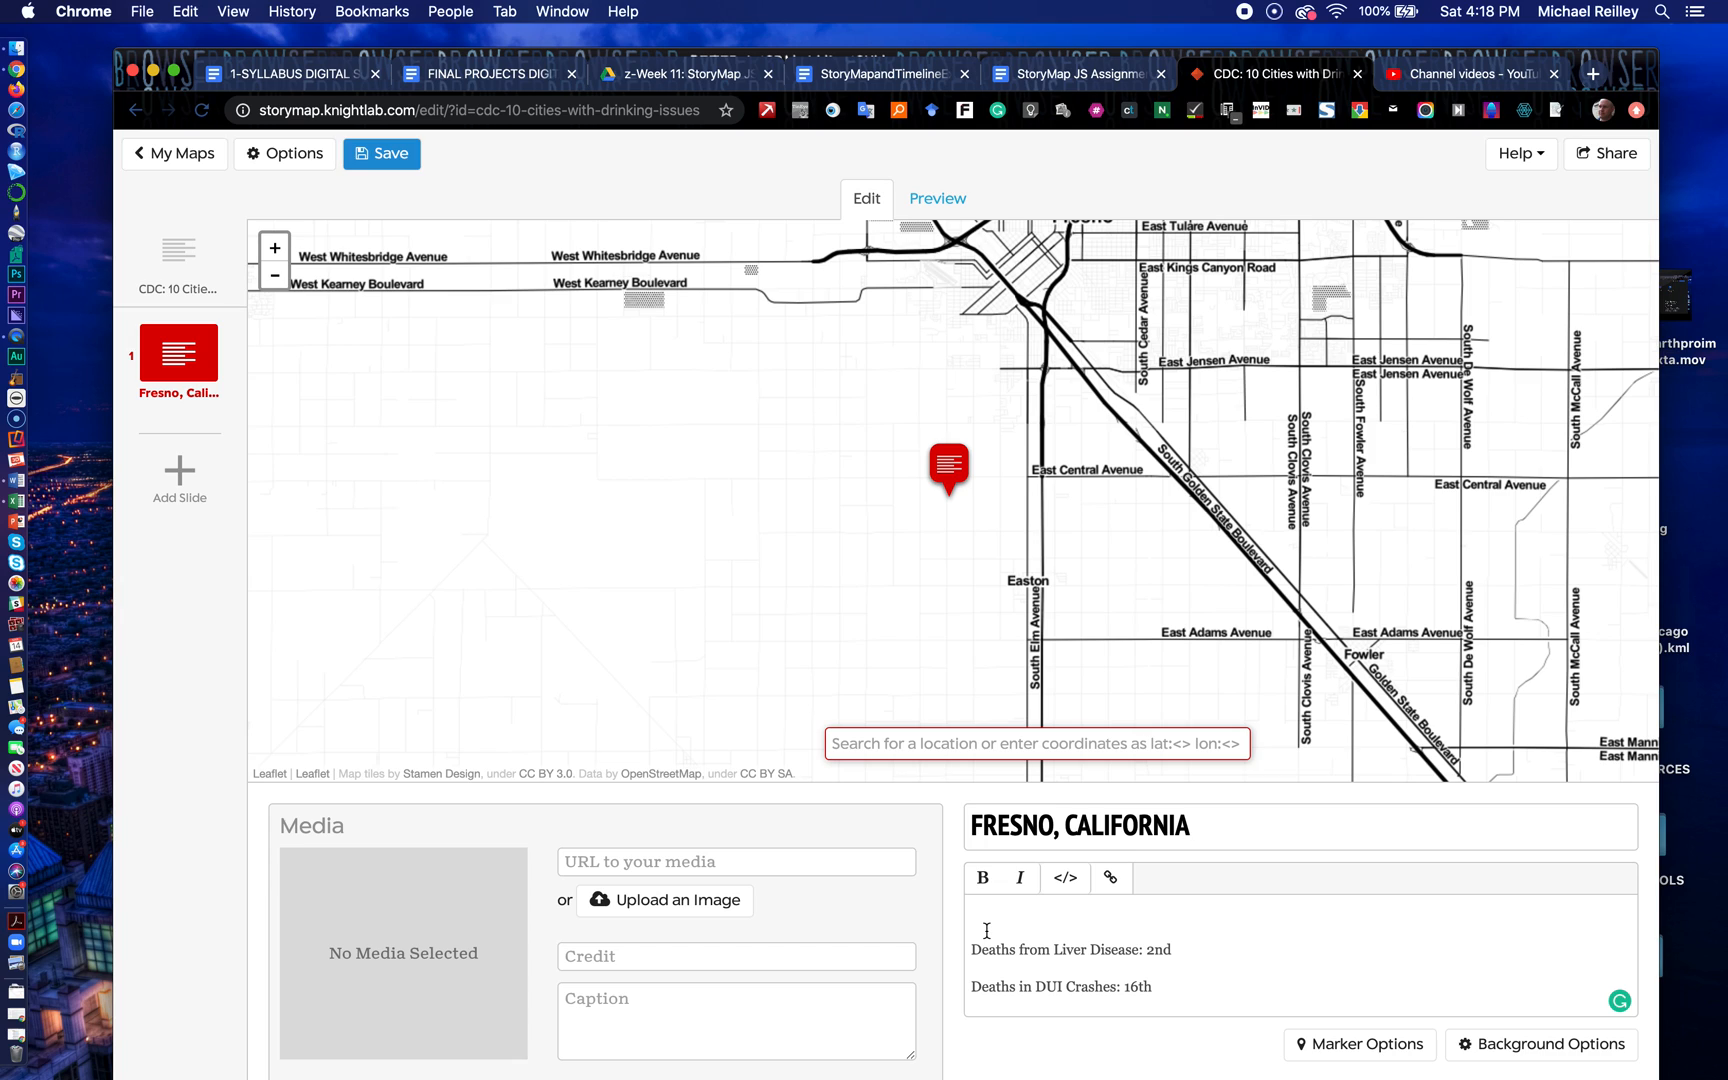
key("BackSpace")
scroll(995, 945, "down", 5)
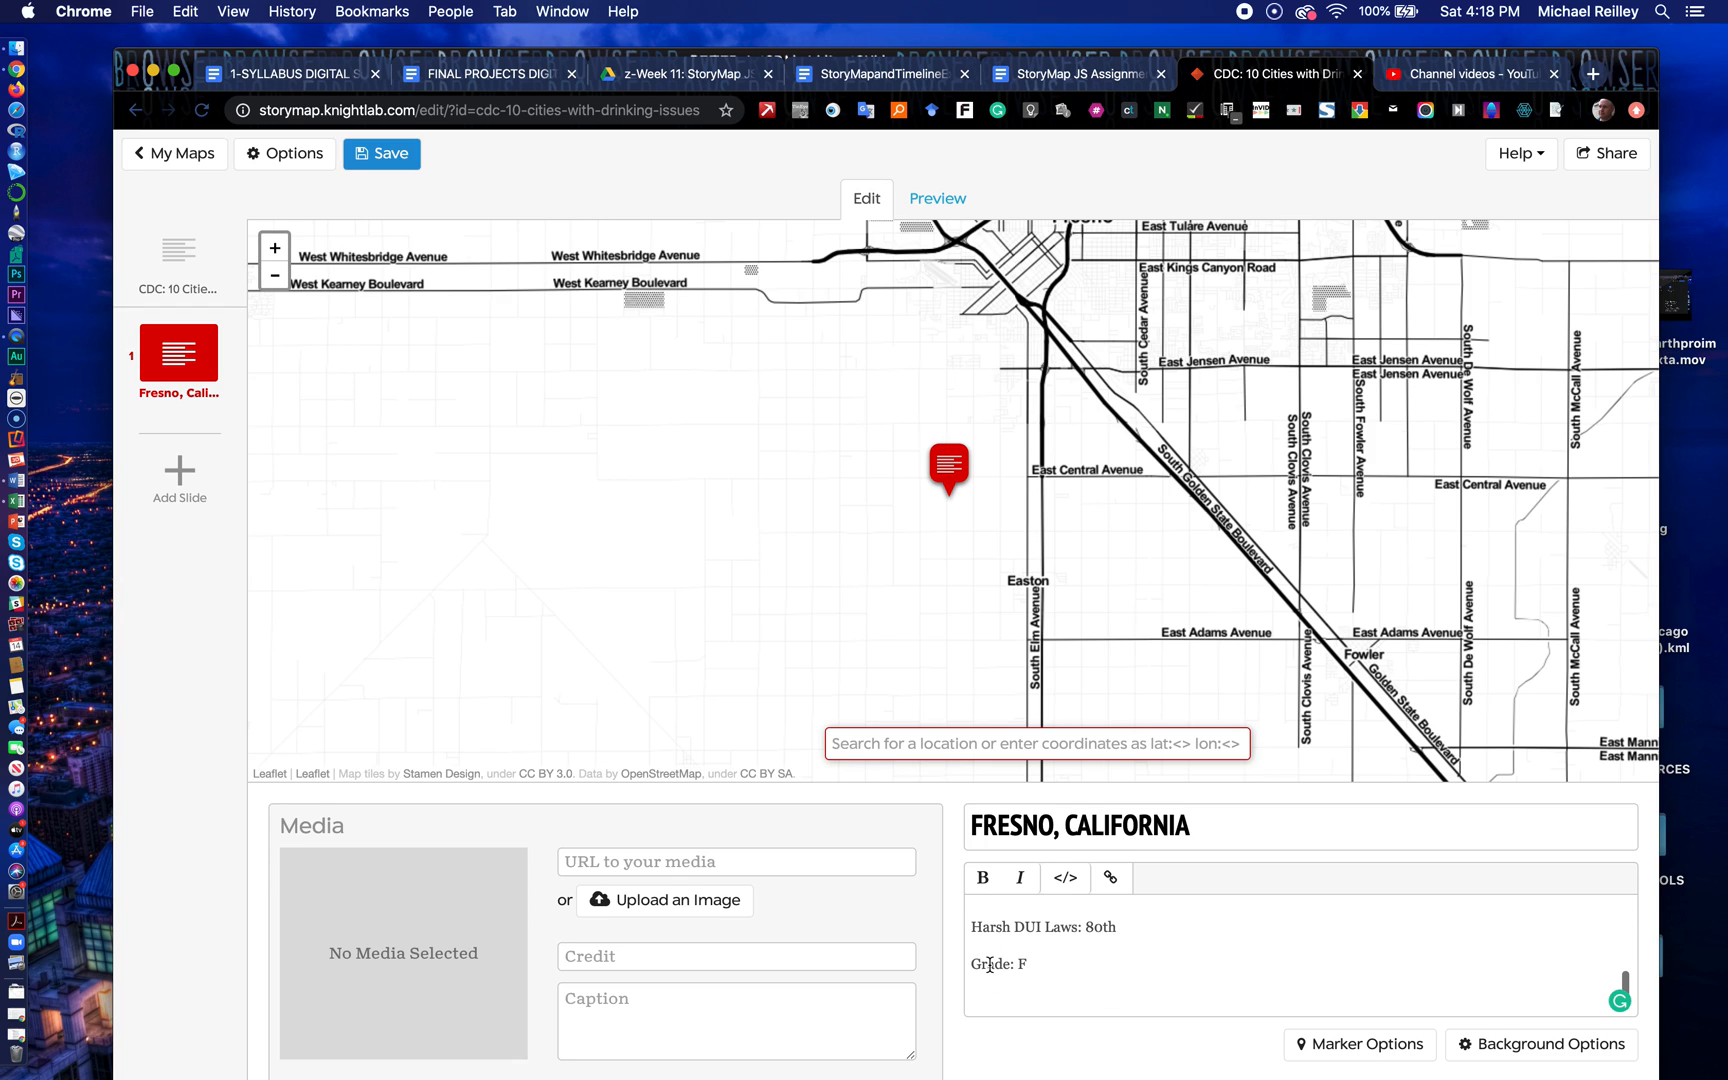
scroll(989, 965, "down", 1)
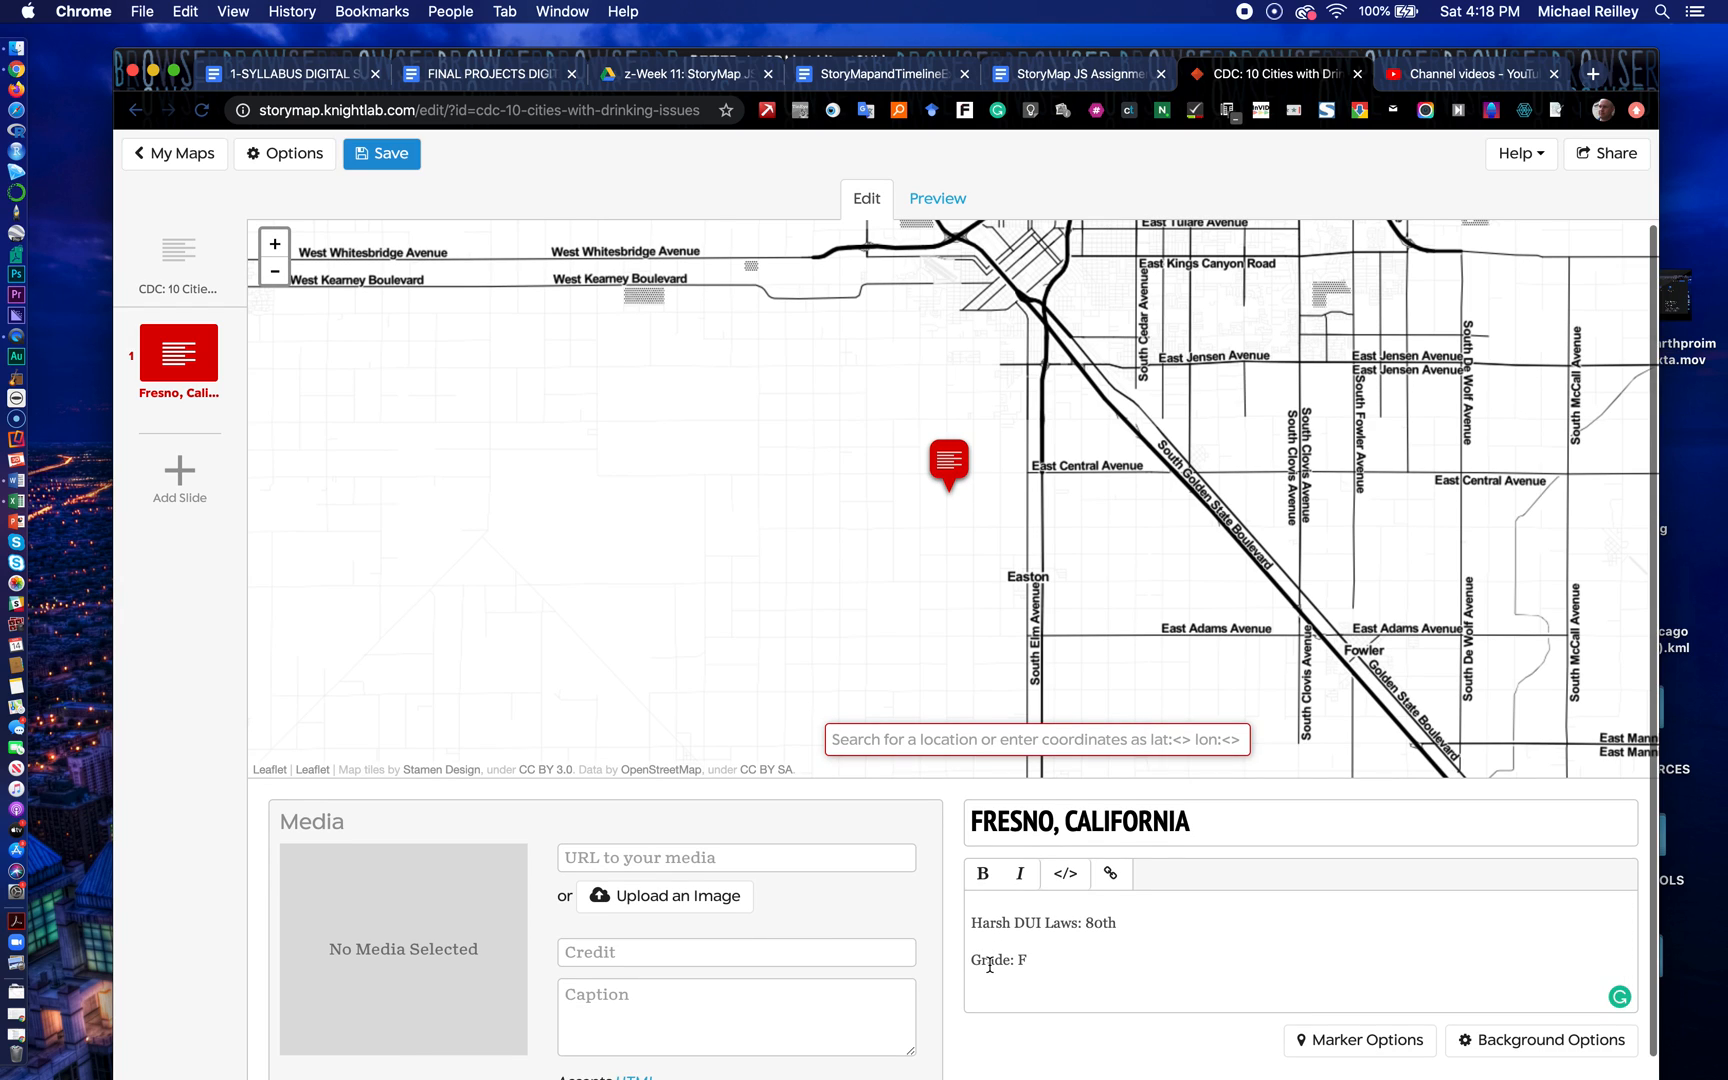
left_click(1065, 72)
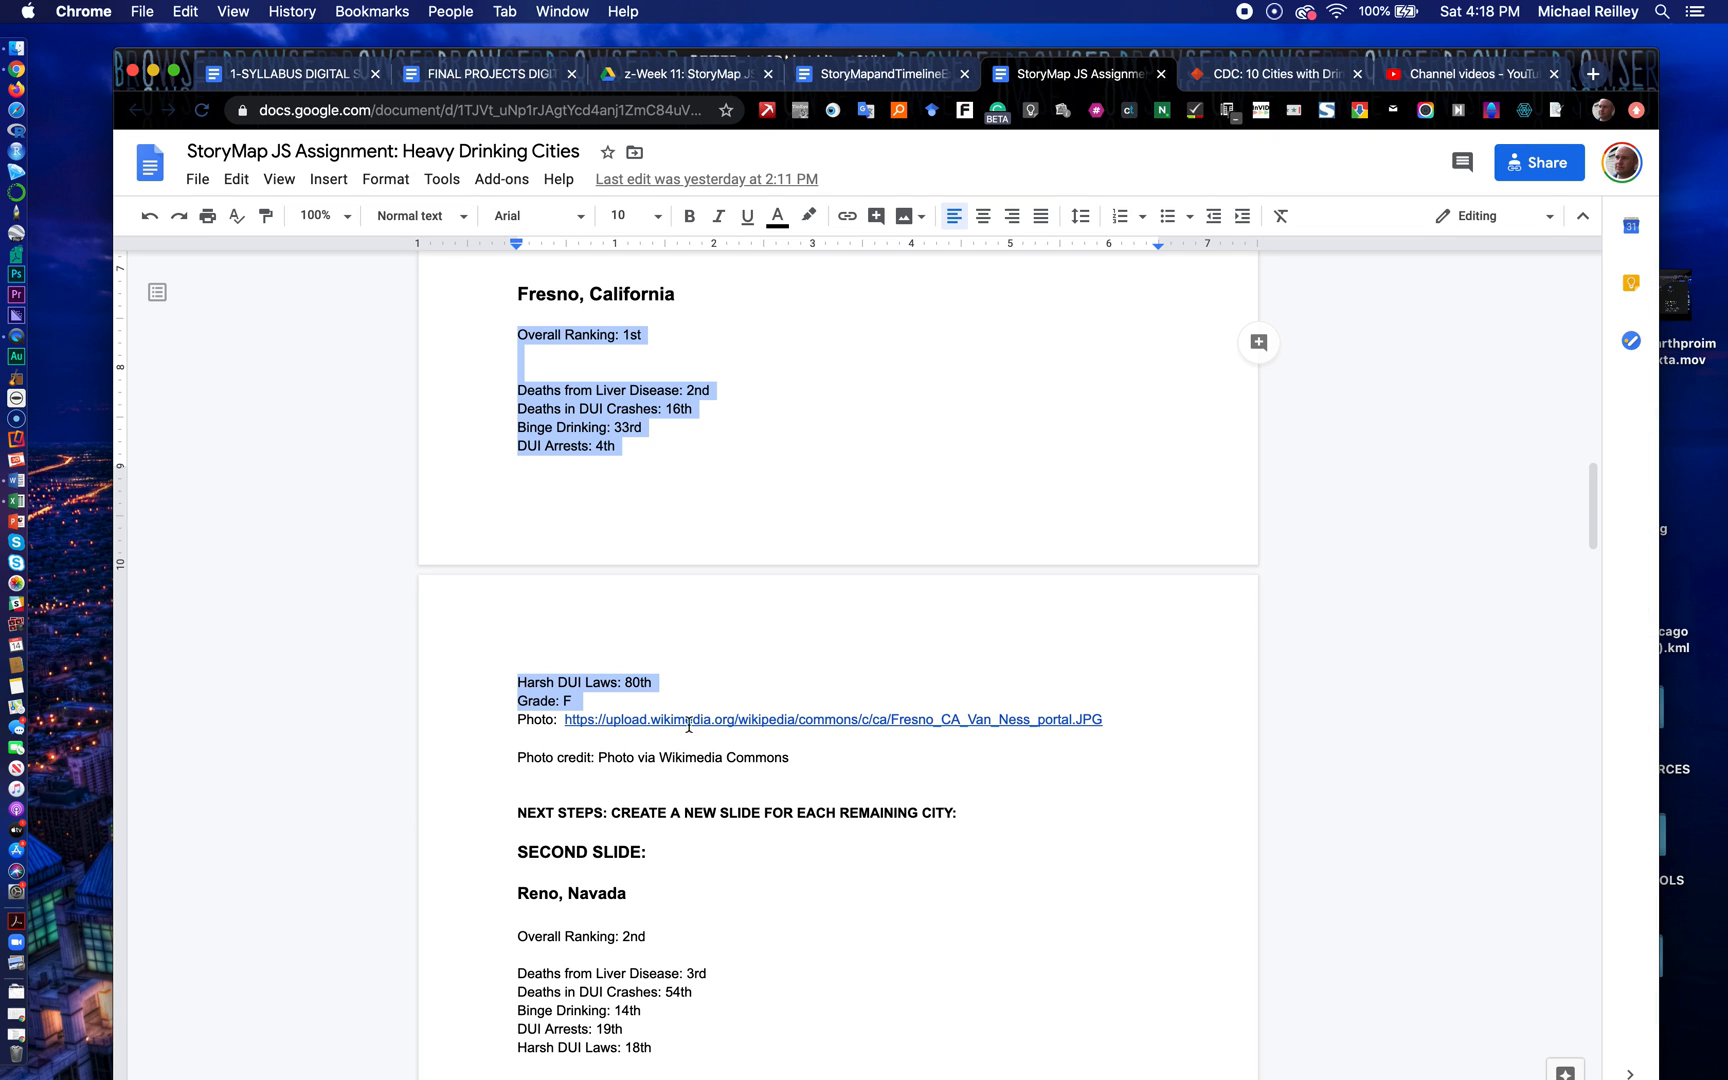
left_click_drag(1110, 722, 563, 721)
key("super+c")
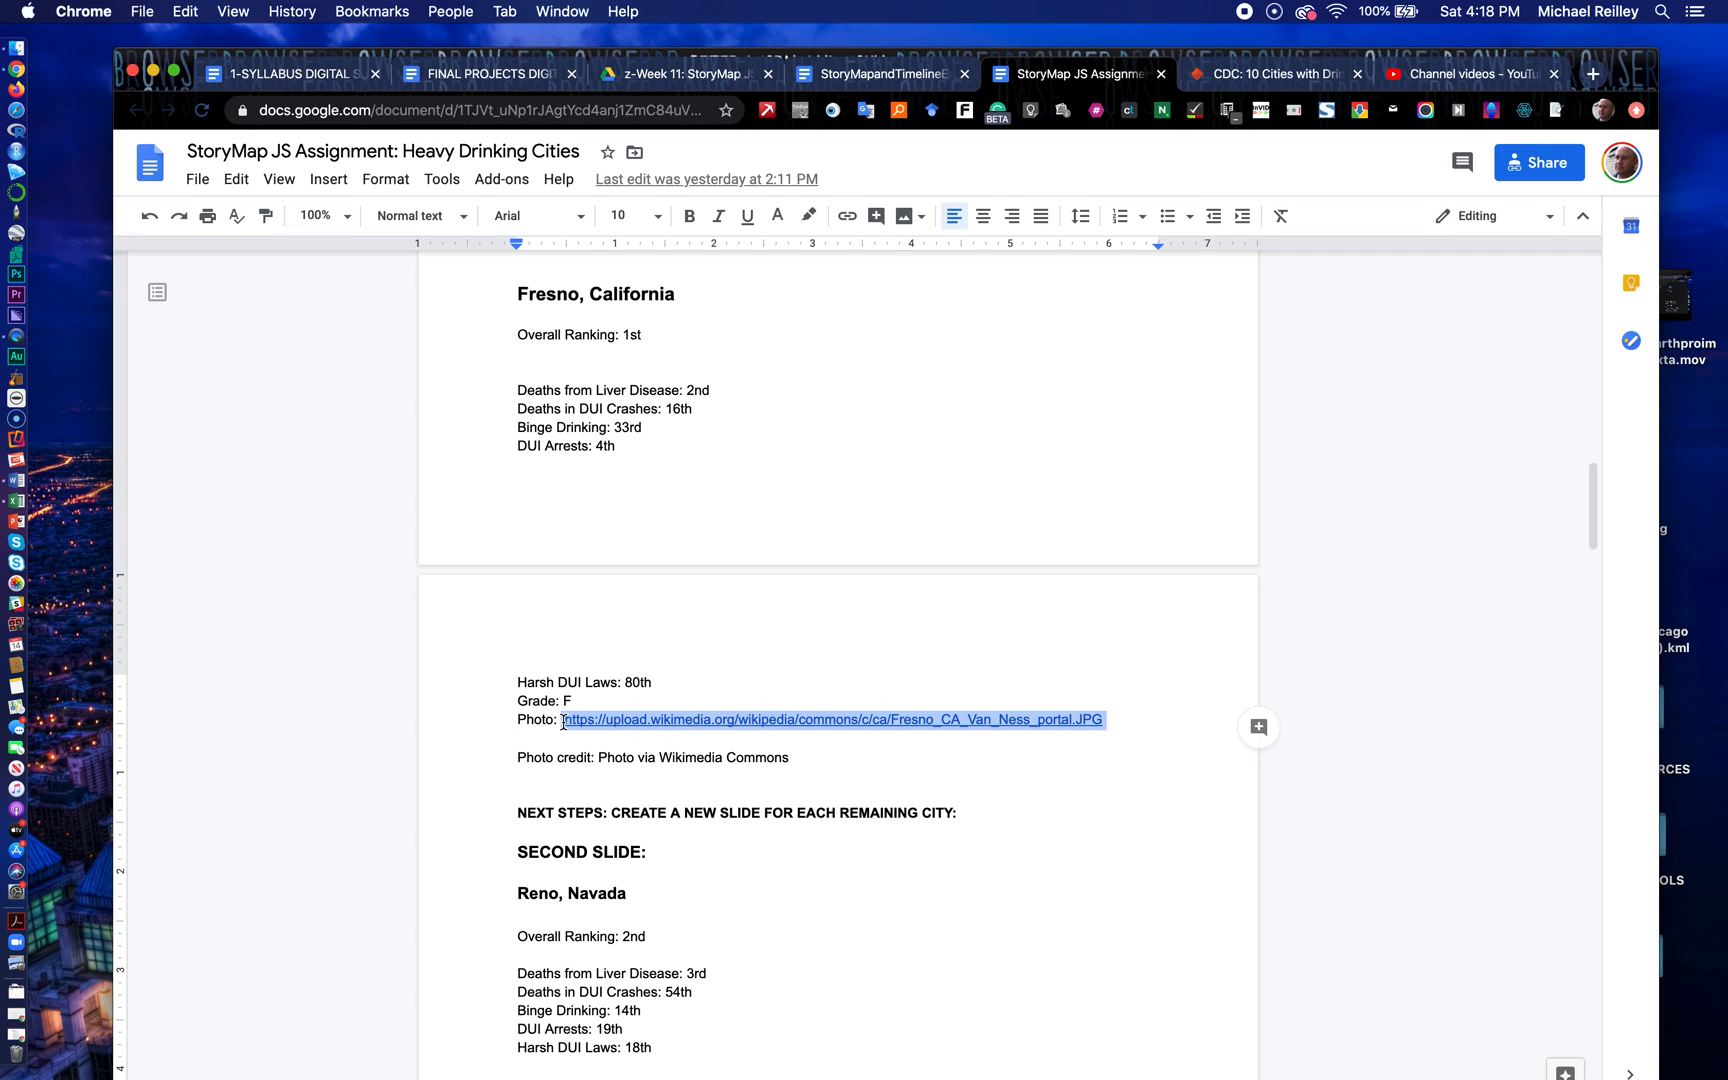
left_click(1236, 74)
left_click(612, 866)
key("super+v")
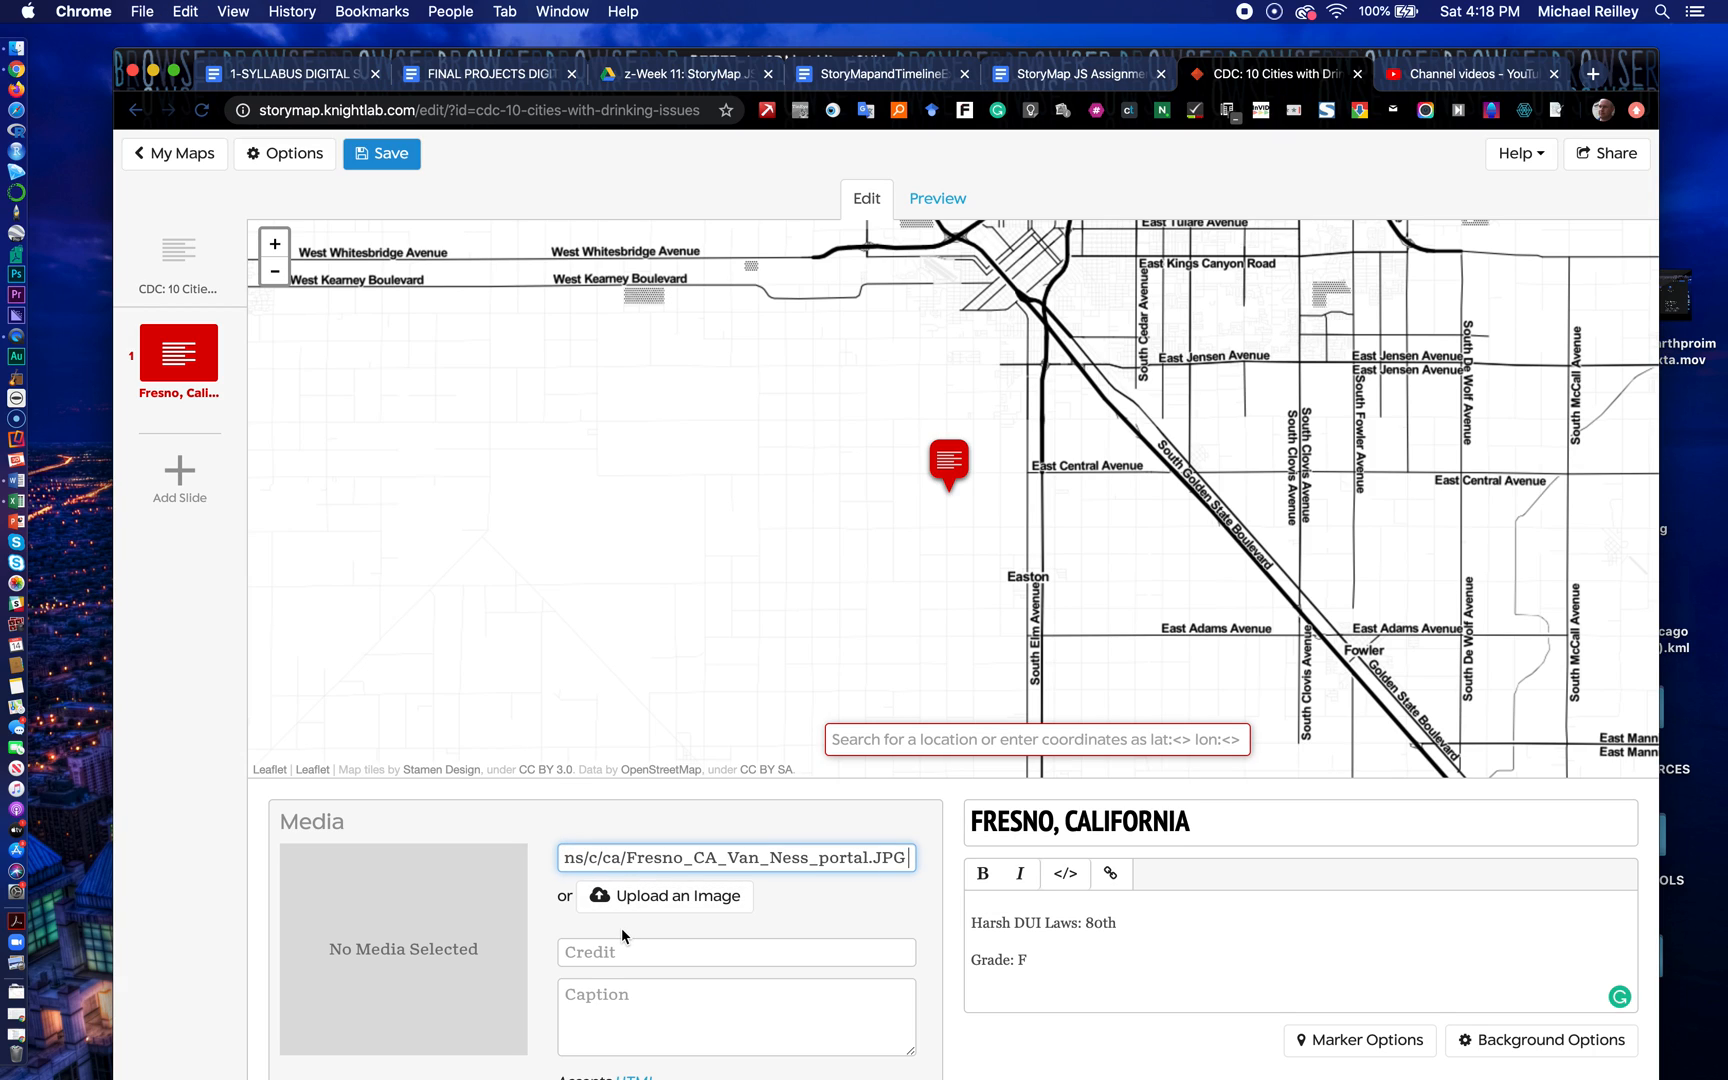
left_click(576, 951)
type("Wiki")
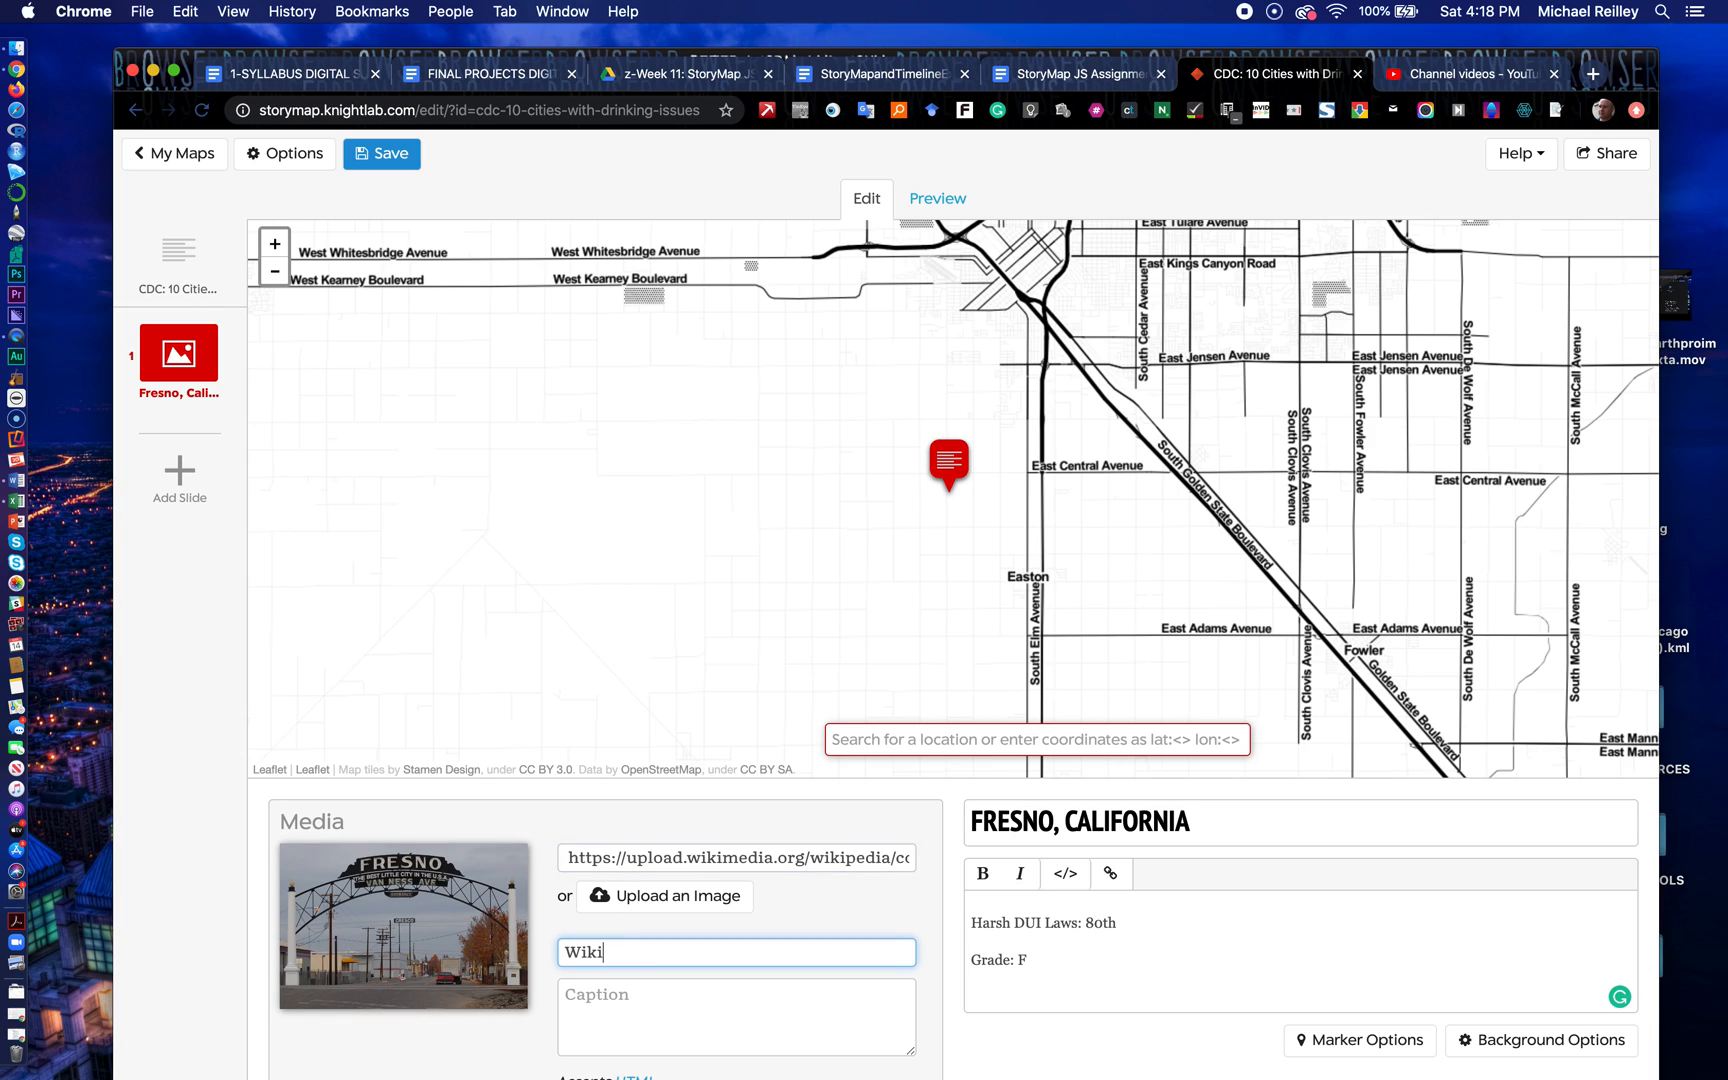
type("media Commons")
Step: Save the StoryMap, preview it through to the Fresno slide, and return to editing
left_click(392, 165)
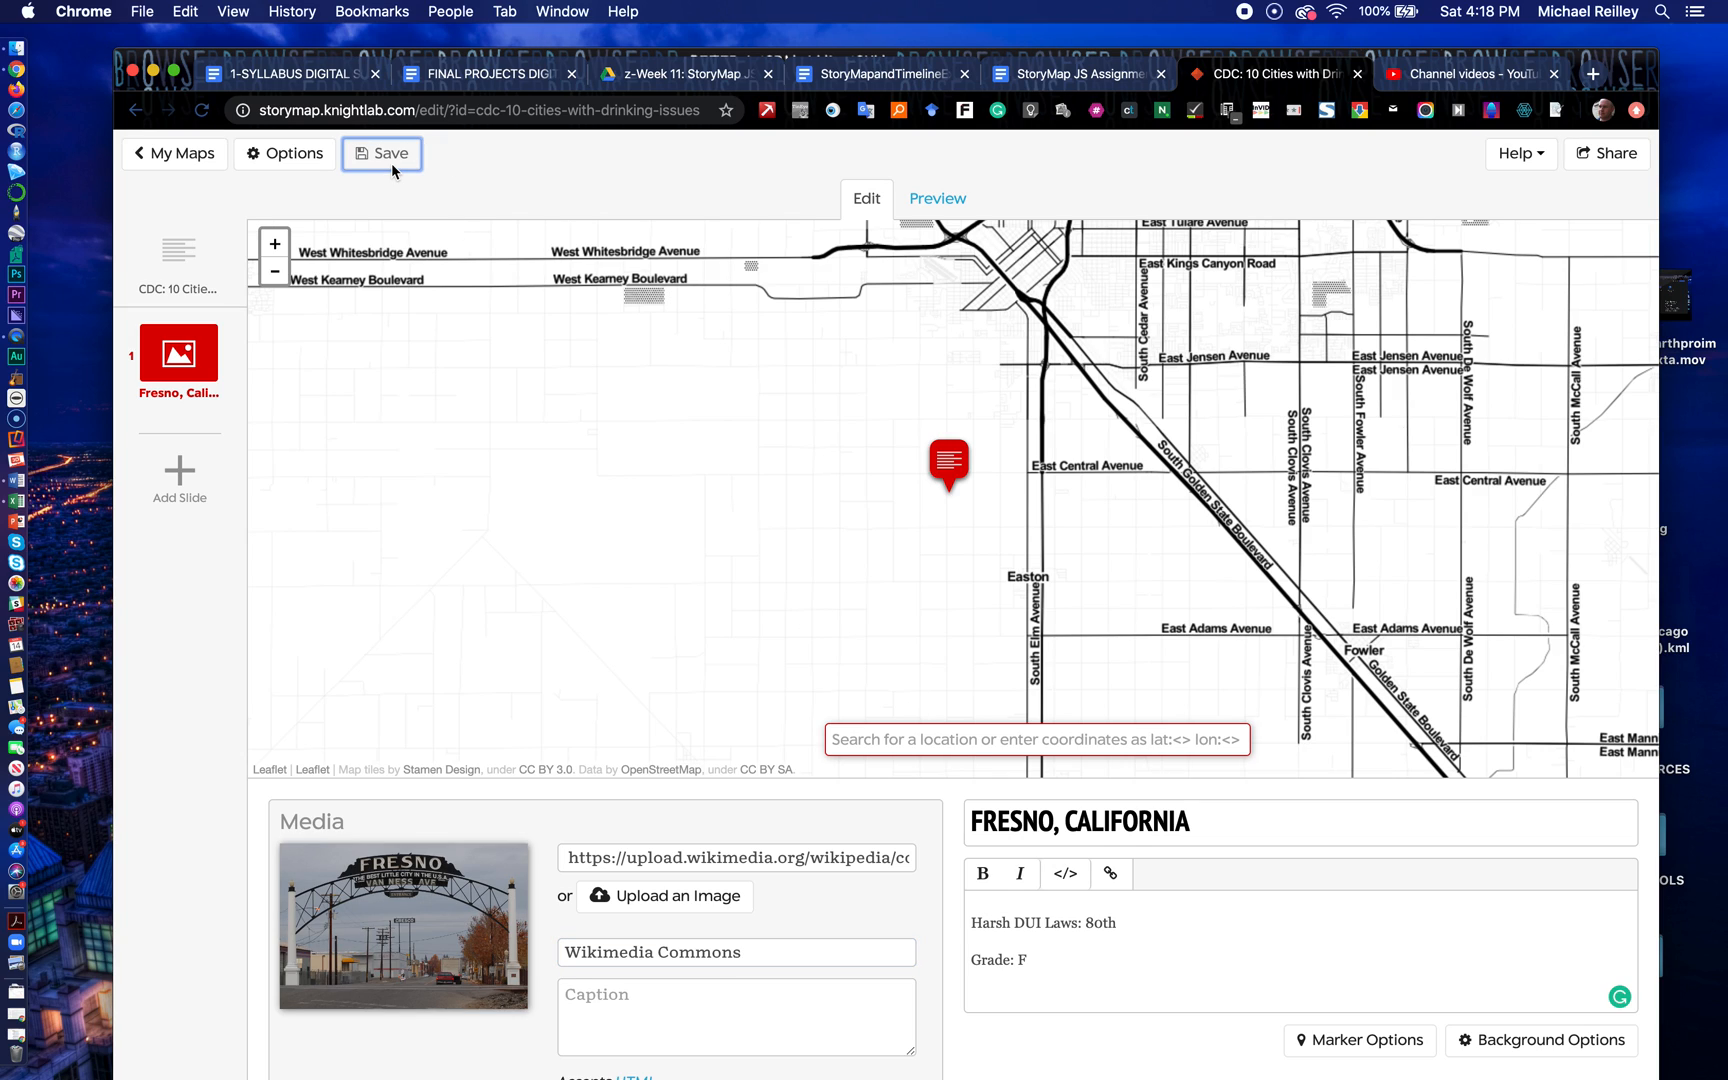
left_click(938, 200)
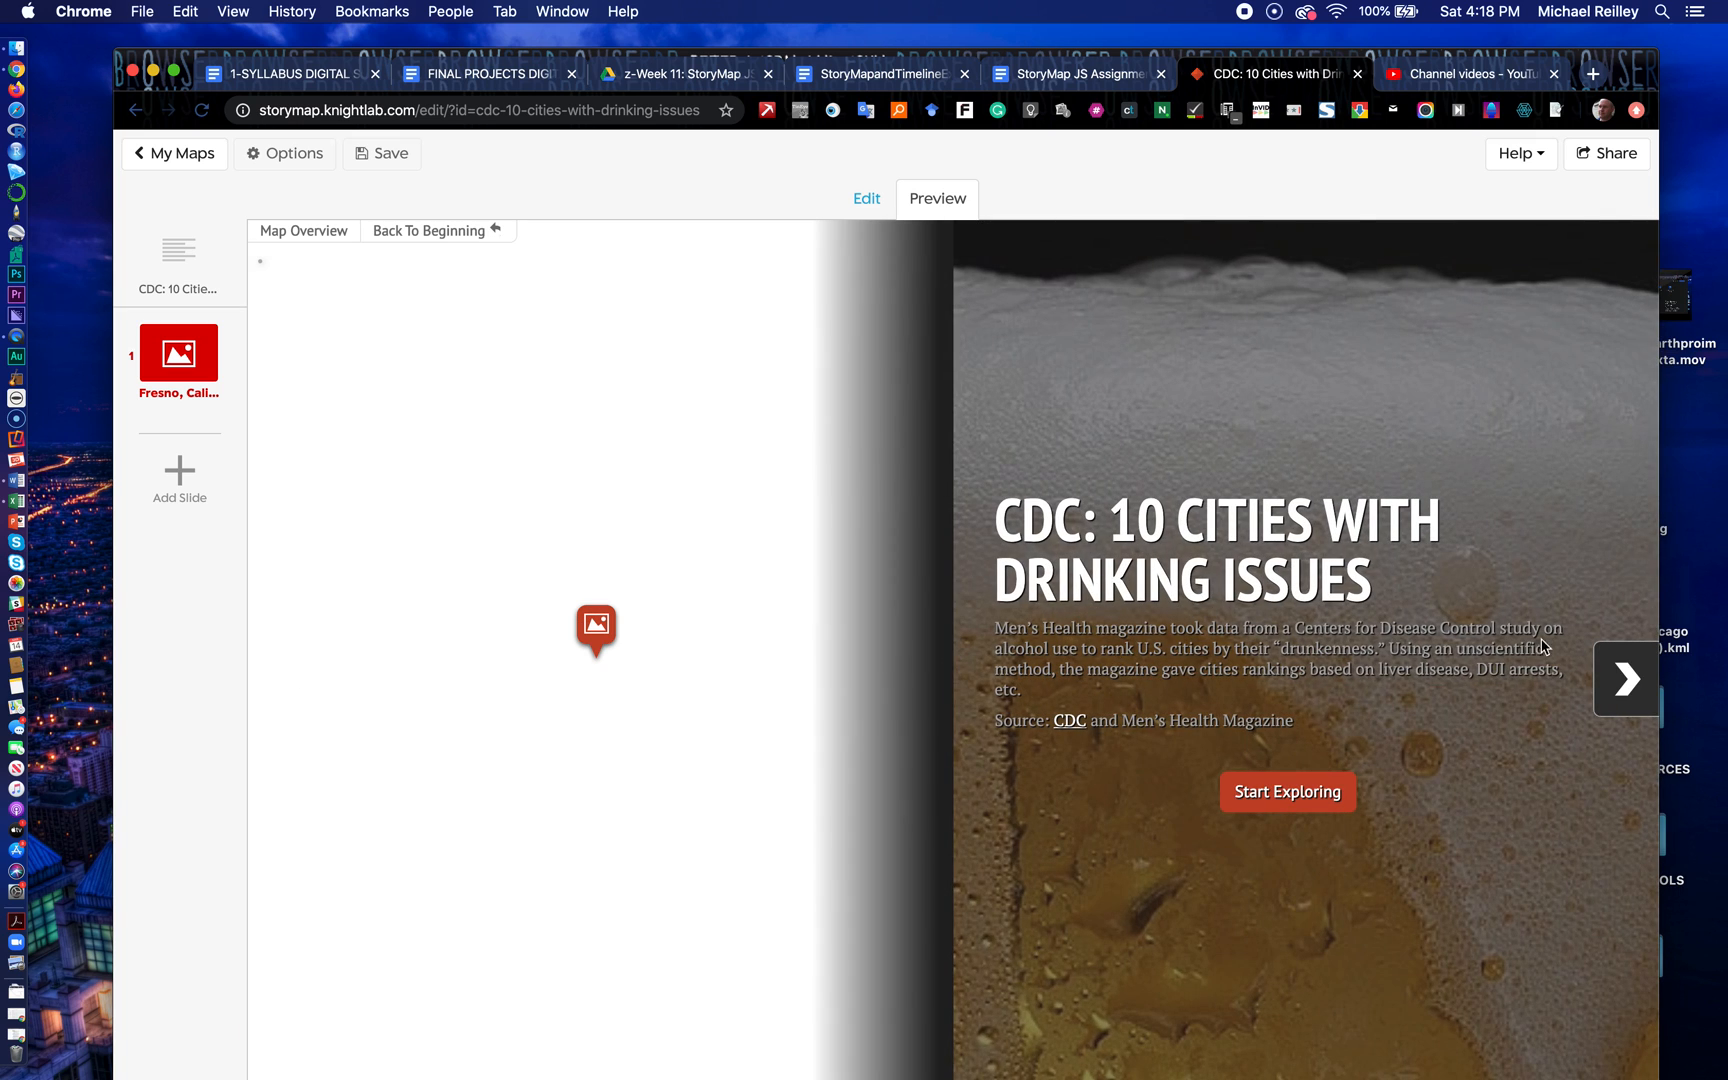
left_click(1629, 688)
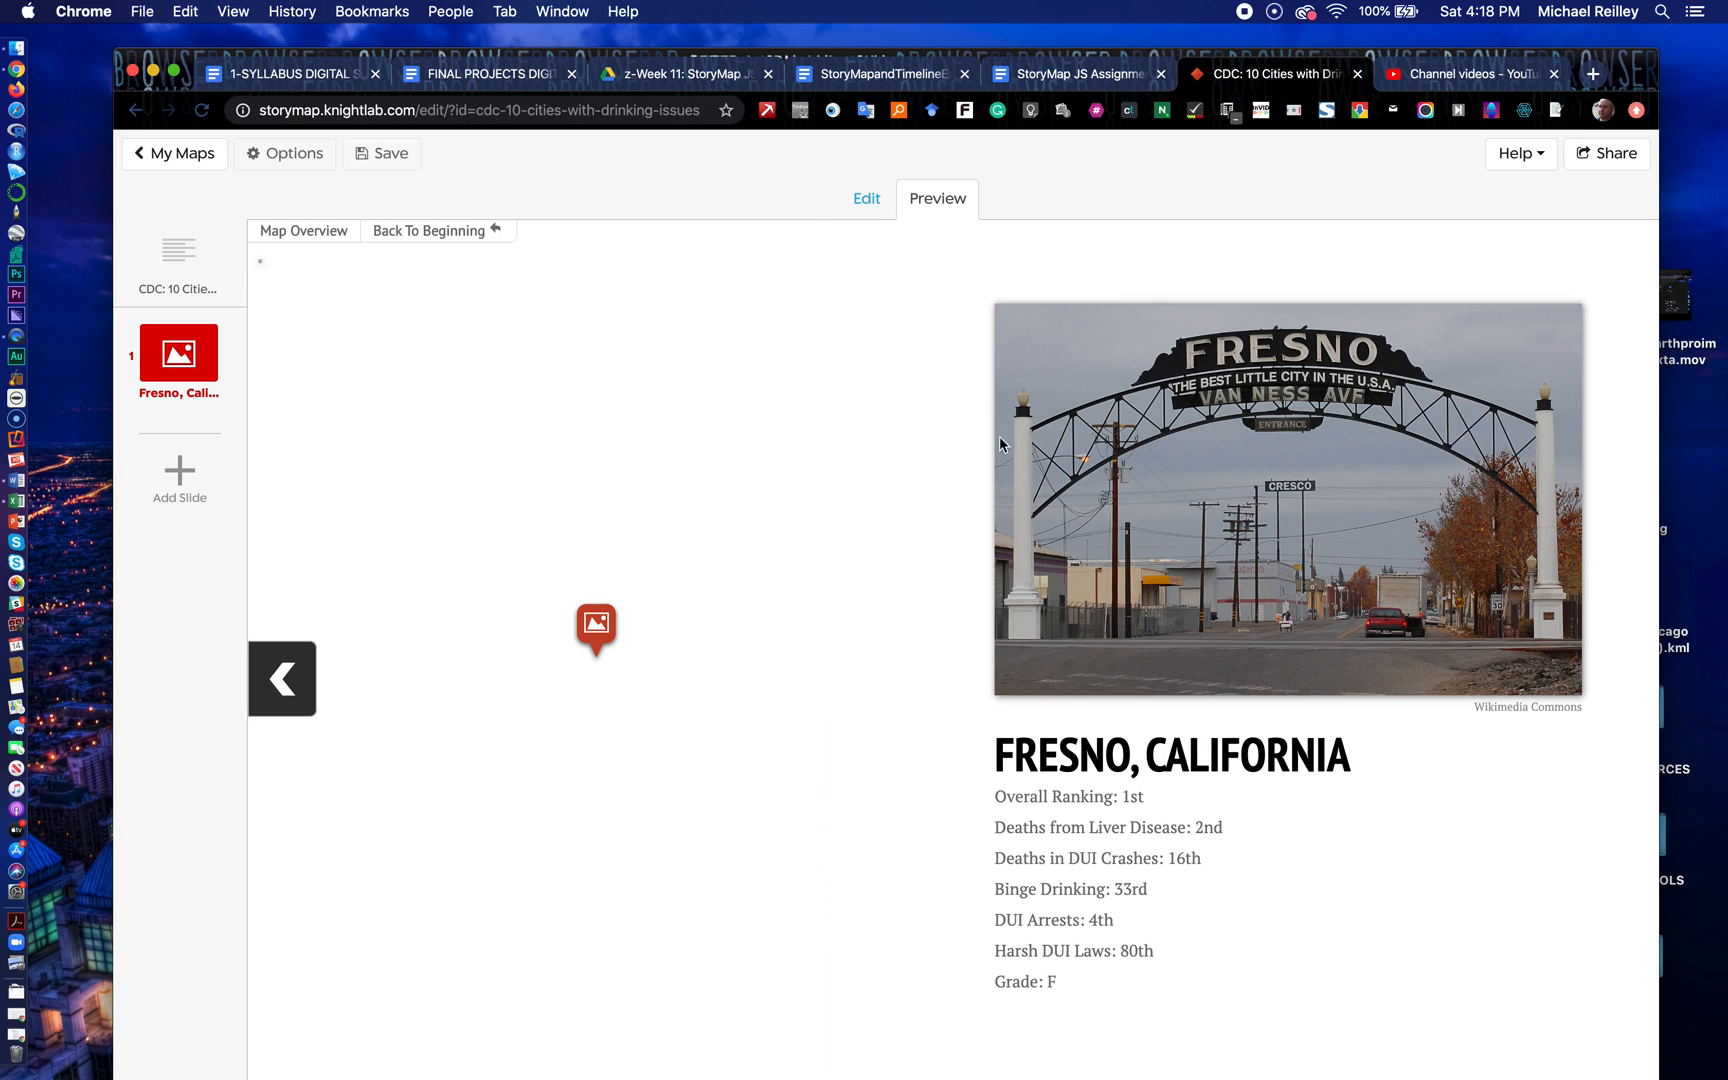
left_click(866, 200)
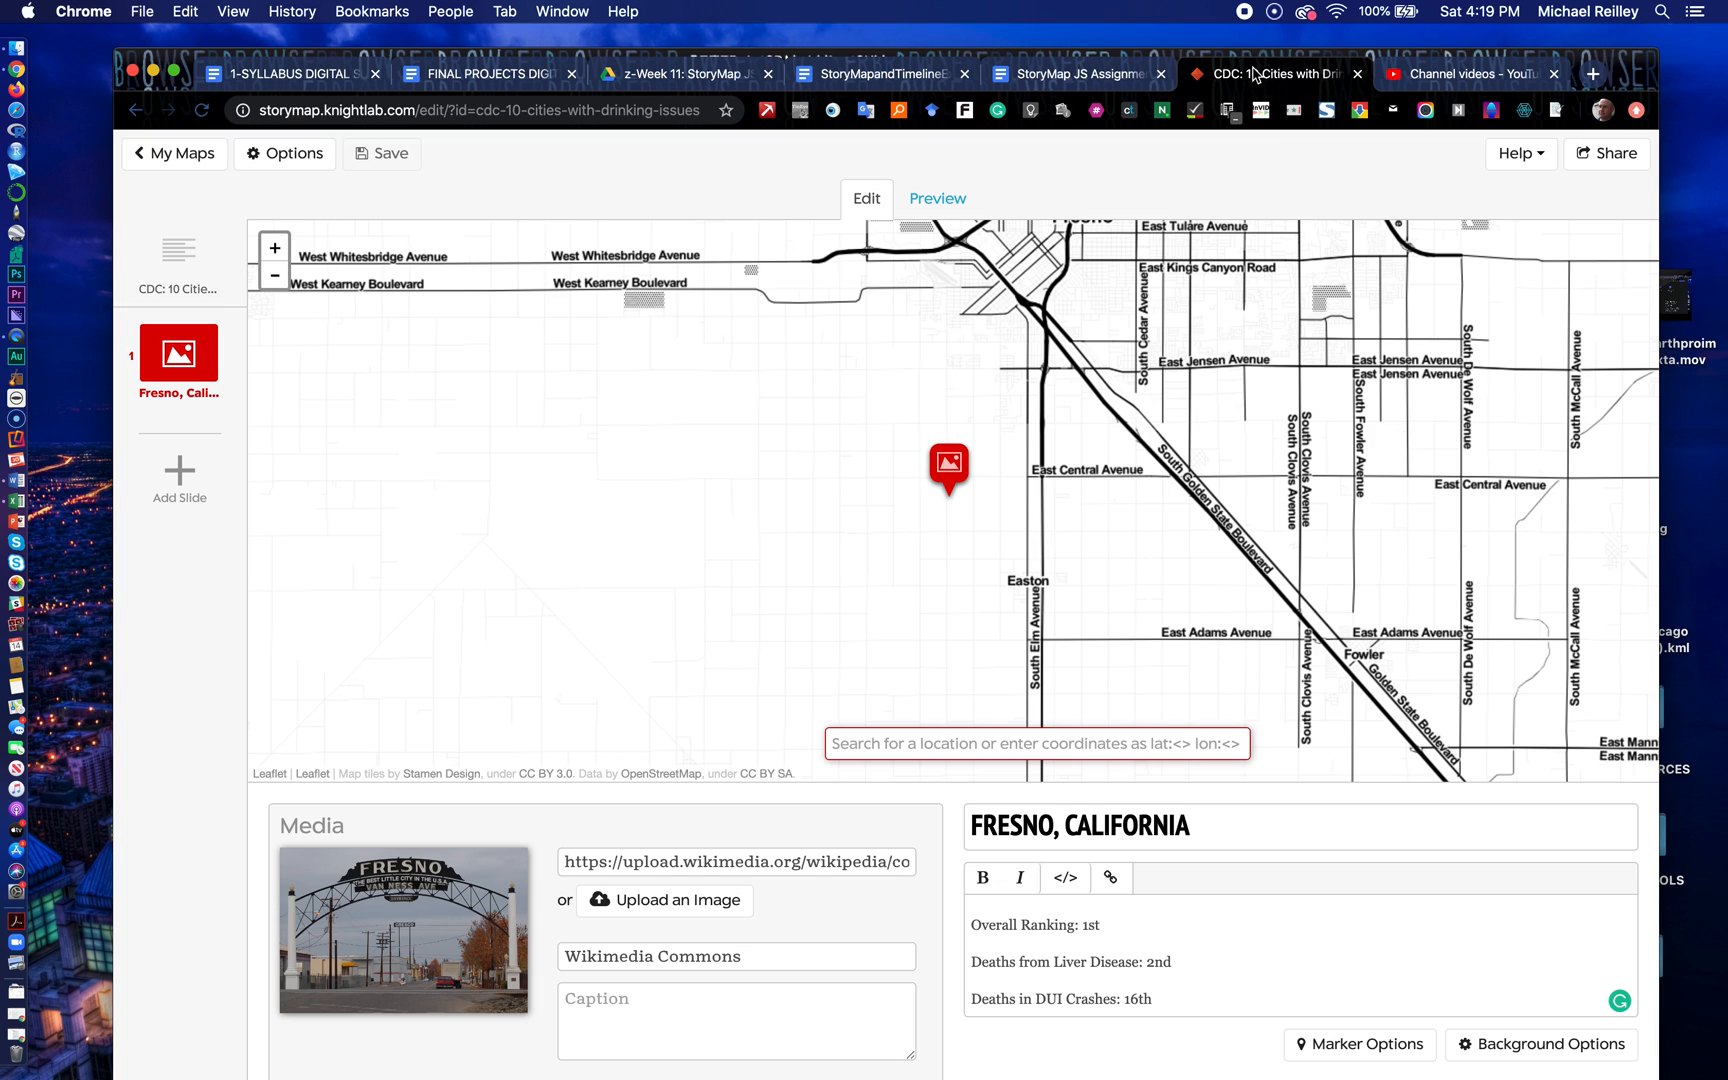
Step: Correct the second slide's heading in the assignment document to "Reno, Nevada"
left_click(1062, 76)
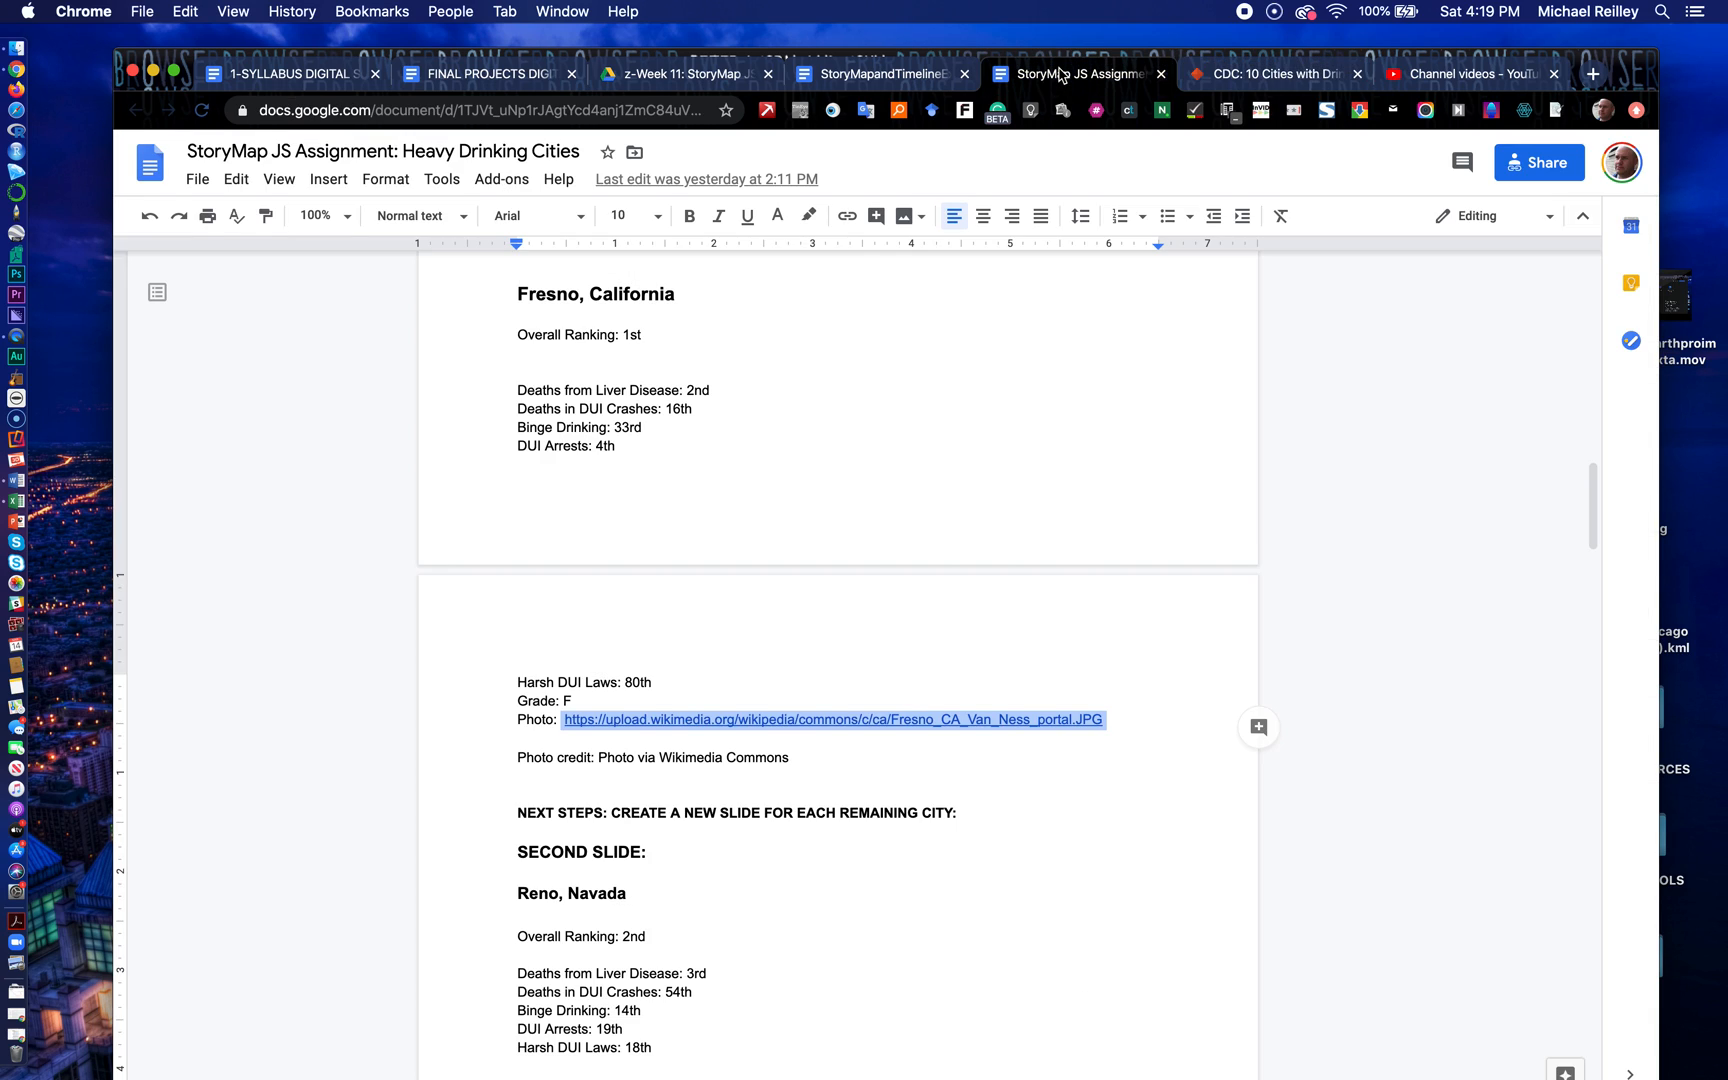
scroll(904, 781, "down", 10)
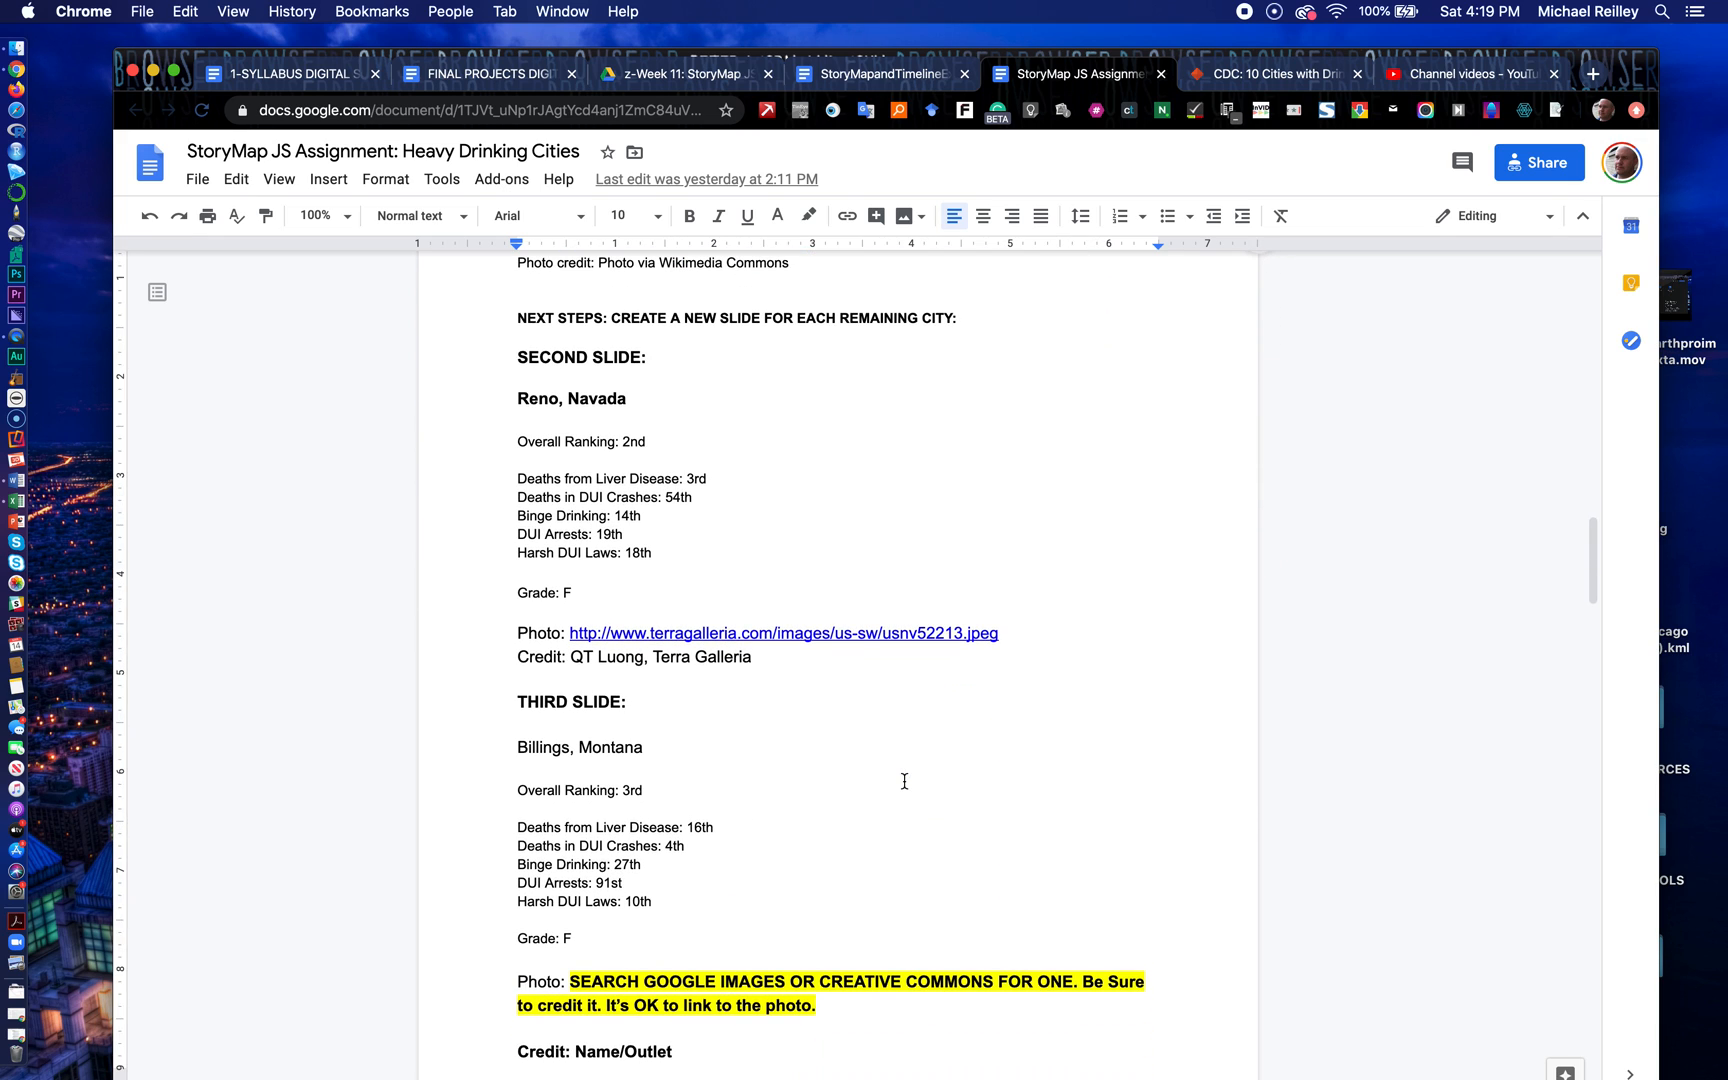
left_click_drag(583, 381, 591, 381)
type("e")
Step: Copy the Reno rankings and grade from the assignment document, then add a new StoryMap slide with the headline "Reno, Nevada"
left_click_drag(508, 422, 656, 579)
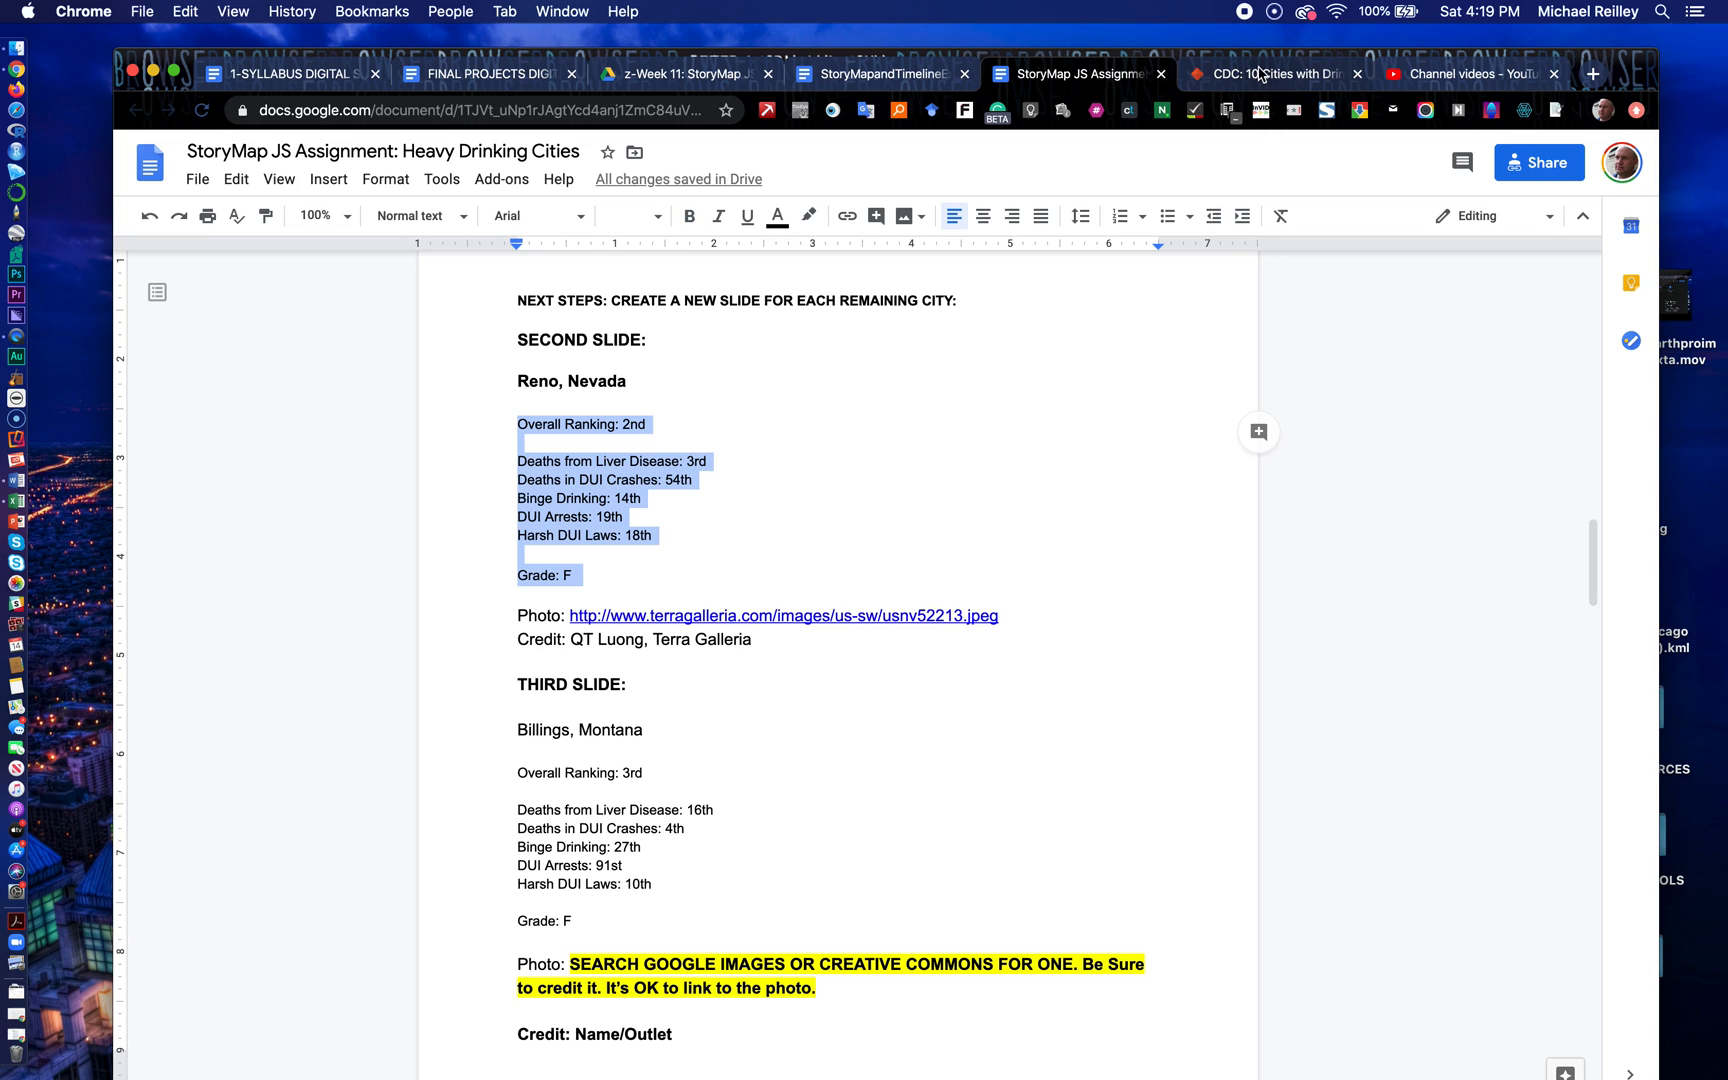
left_click(1260, 73)
left_click(177, 475)
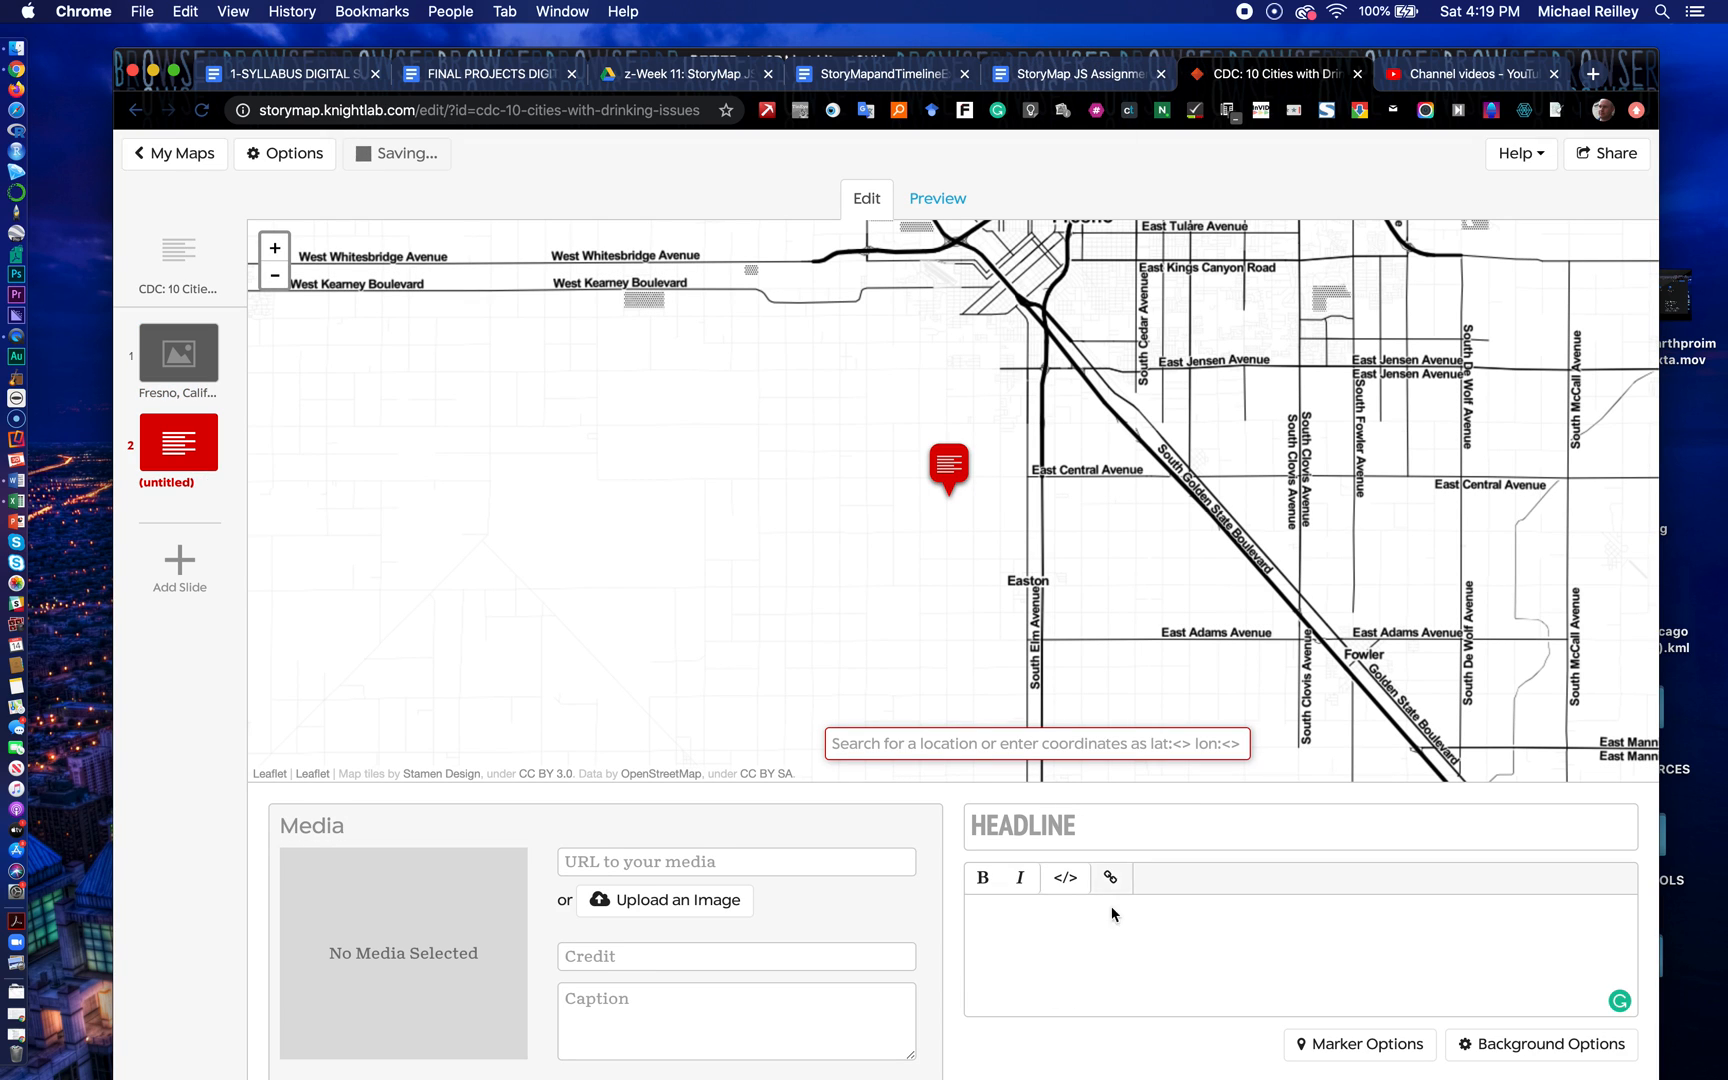
left_click(1036, 840)
type("RENO ")
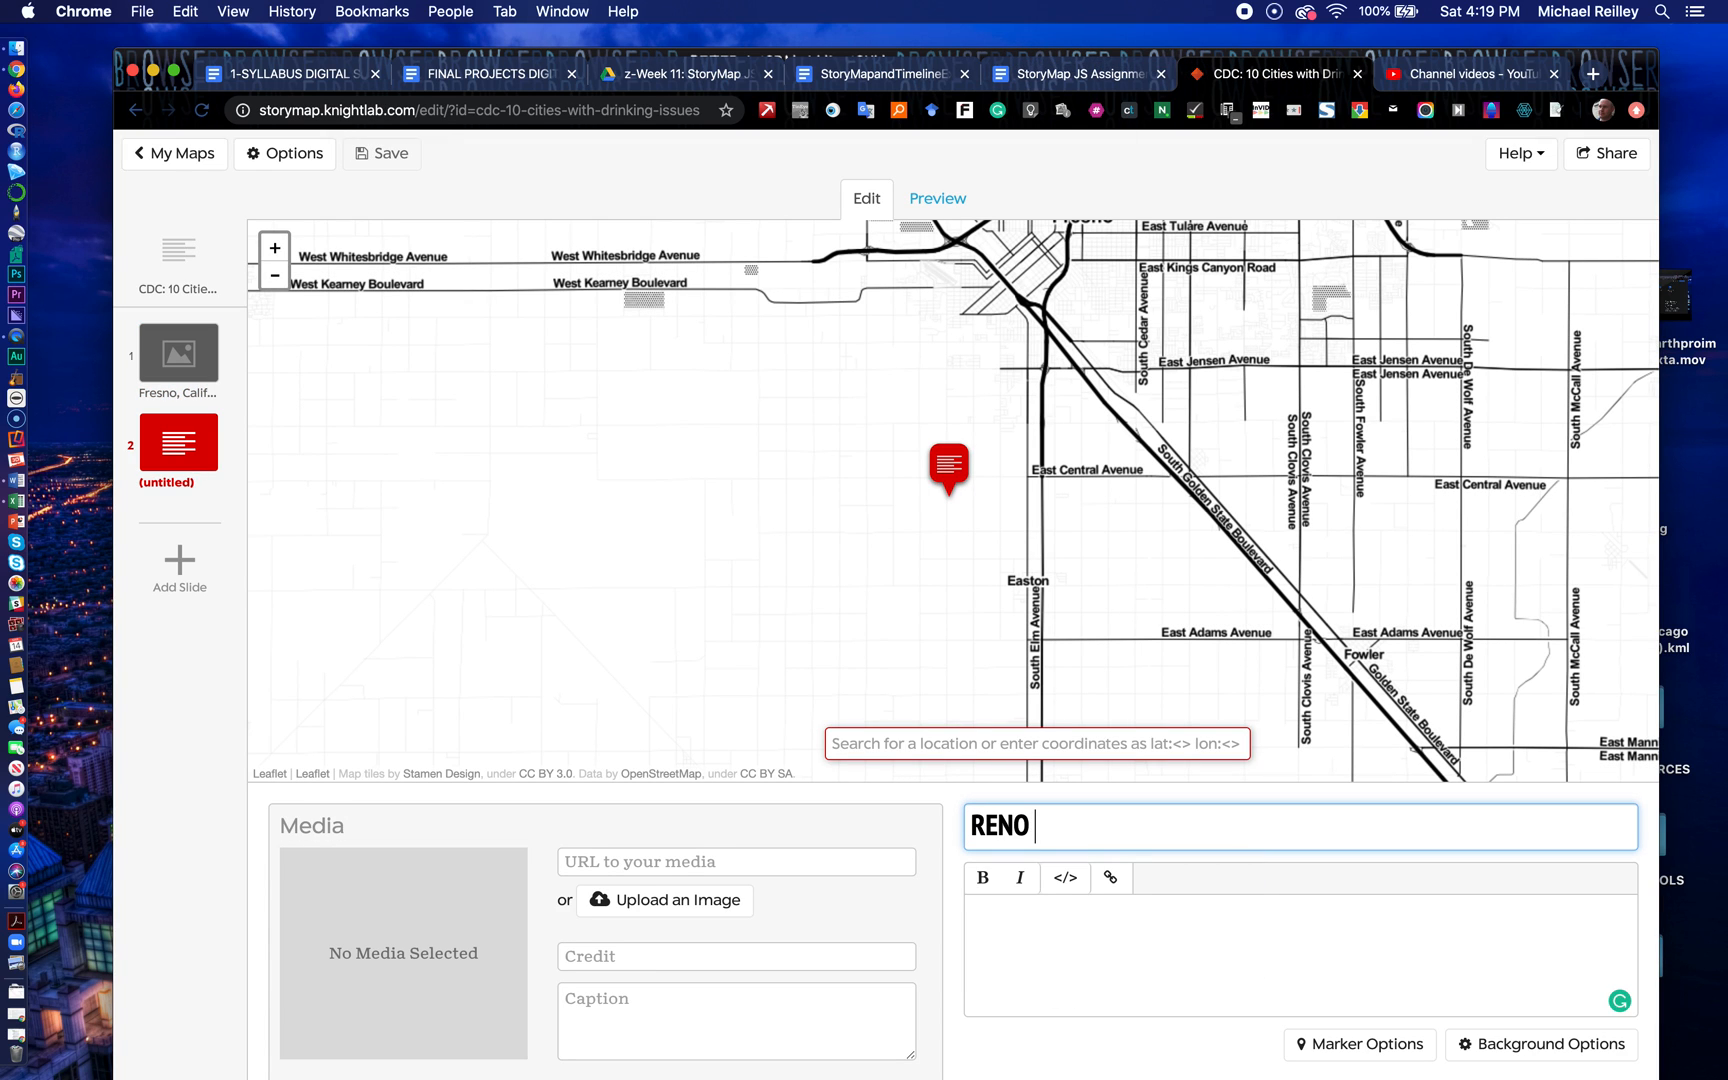
type("M")
key("BackSpace")
type("NEVA")
type("DA")
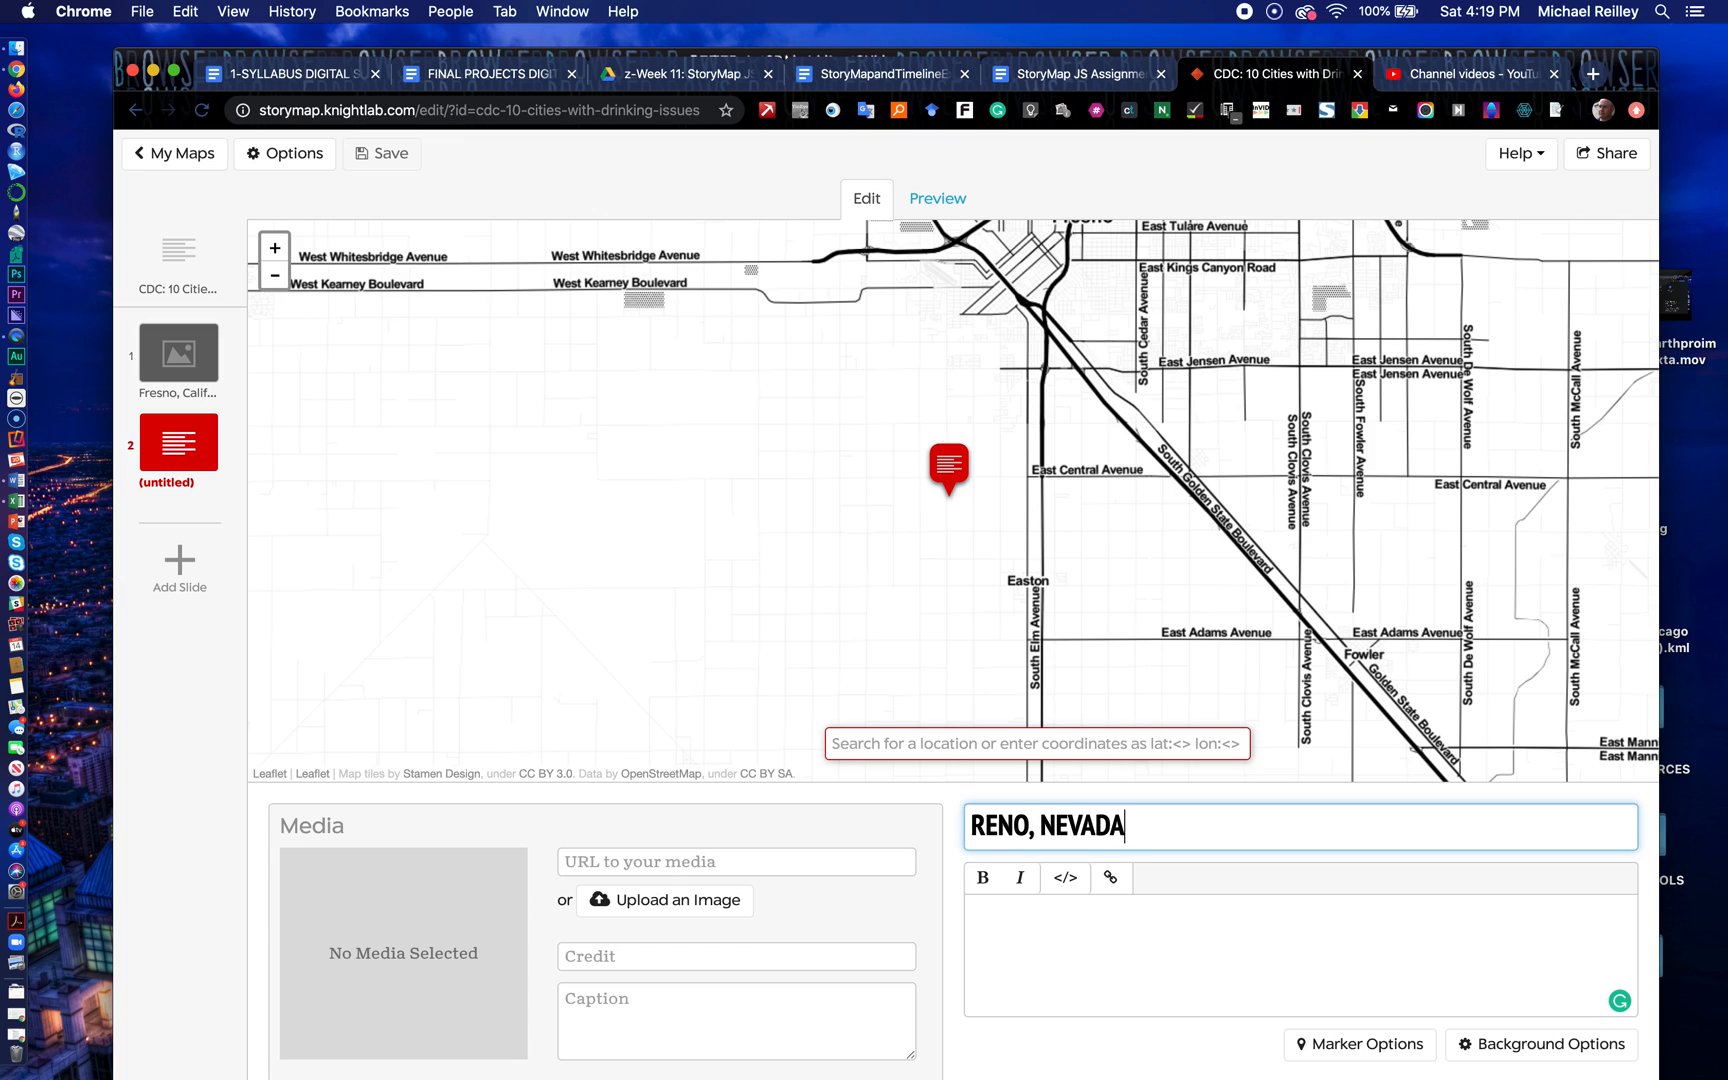
Step: Paste the copied rankings as the Reno slide's body text and locate the slide at Reno, Nevada, United States
left_click(1008, 912)
type("Deaths from Liver Disease: 3rd  Deaths in DUI Crashes: 54th  Binge Drinking: 14th")
left_click(877, 743)
type("Reno")
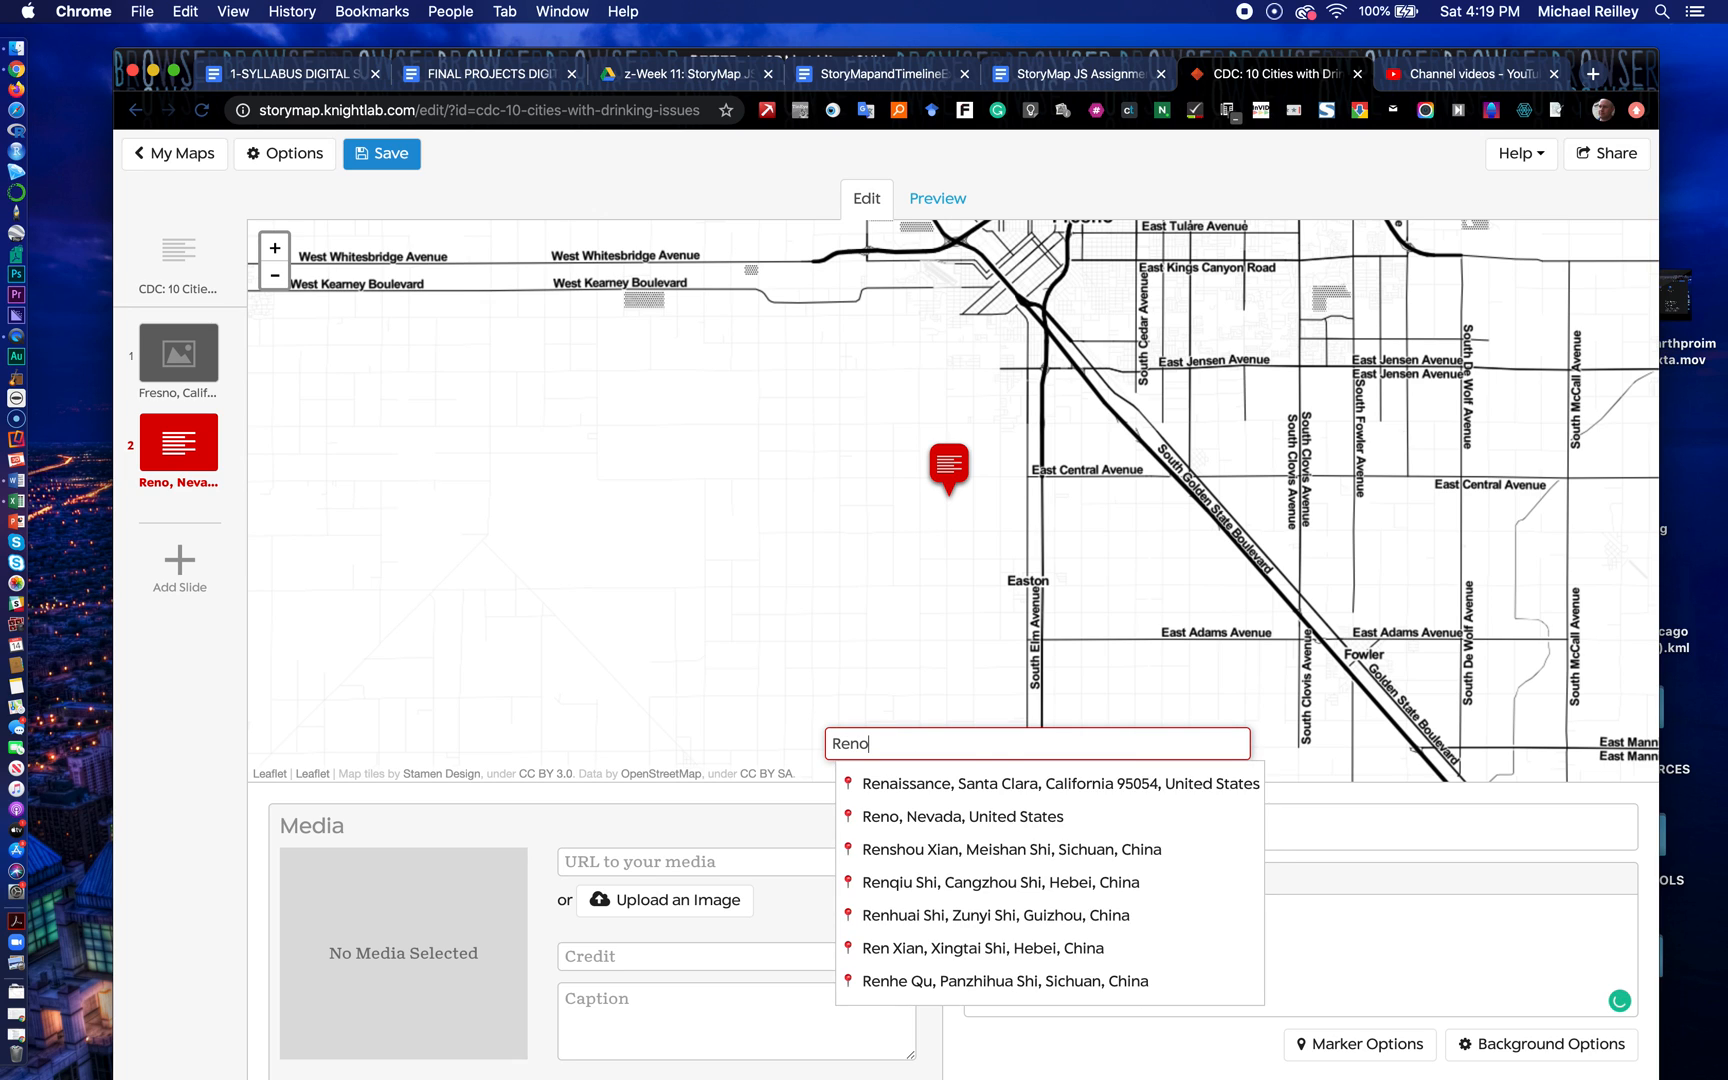
left_click(918, 782)
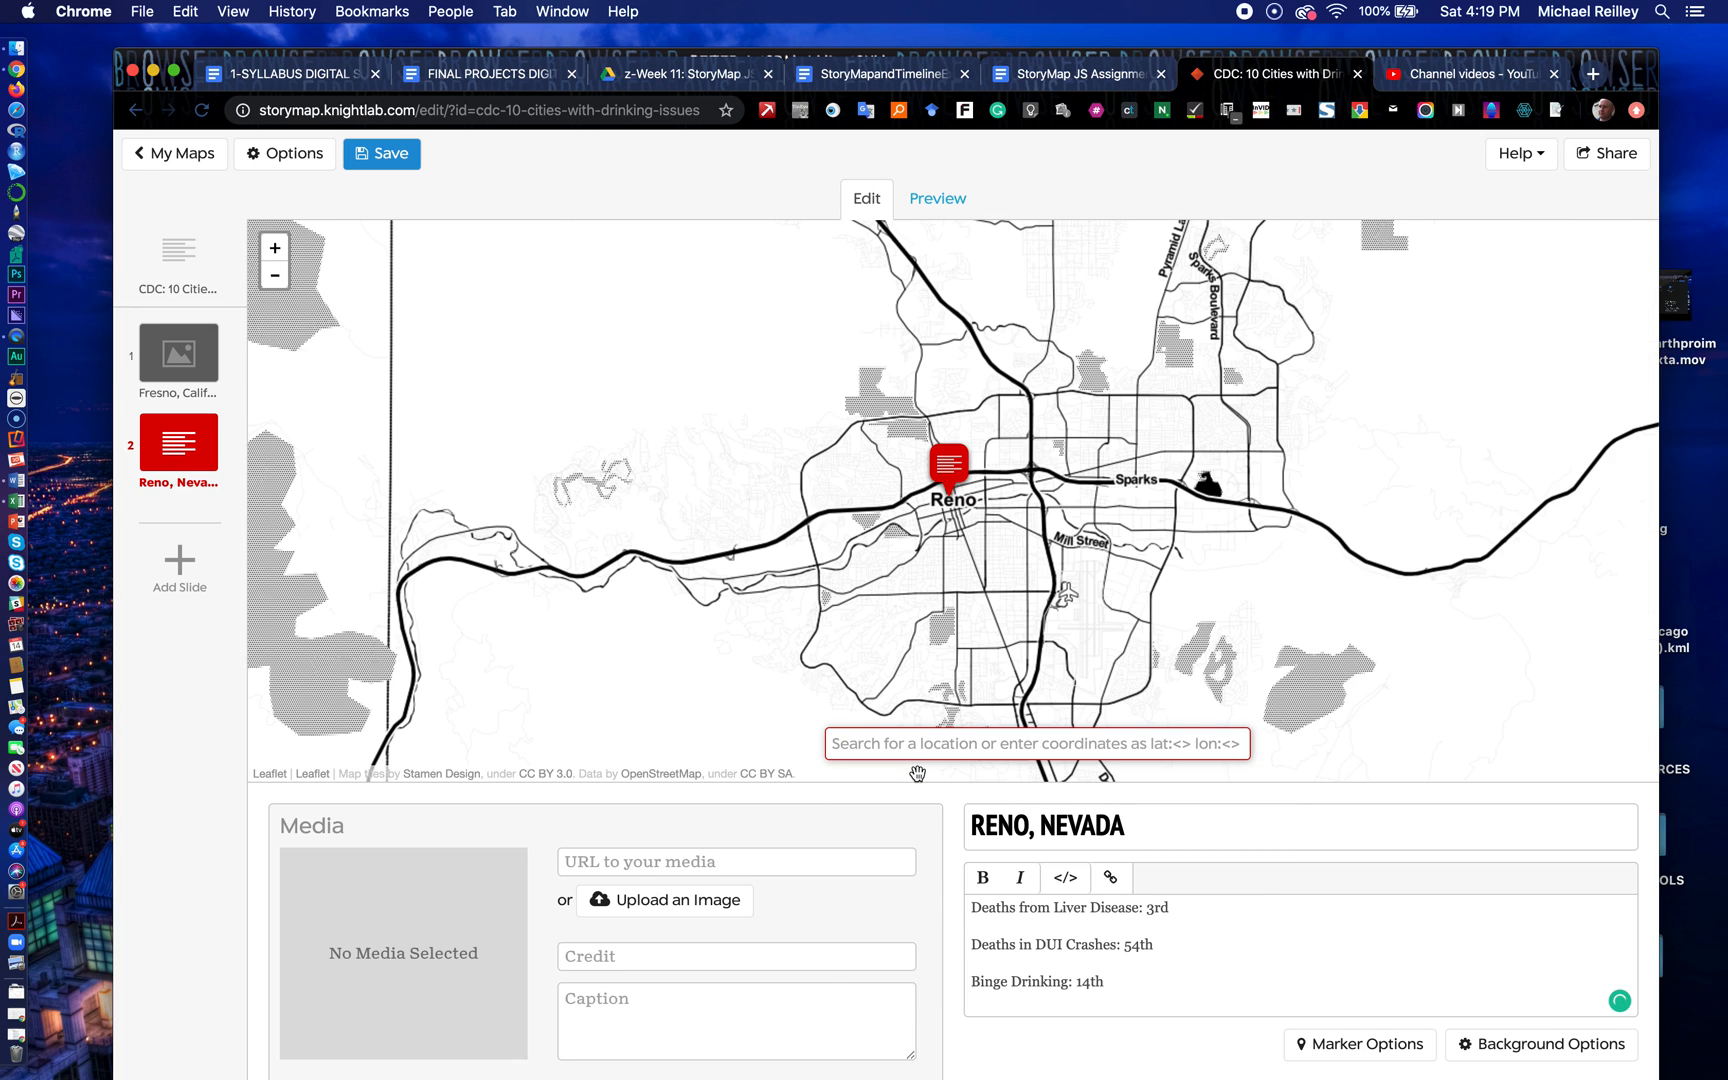
left_click(1070, 85)
left_click_drag(1005, 619, 570, 616)
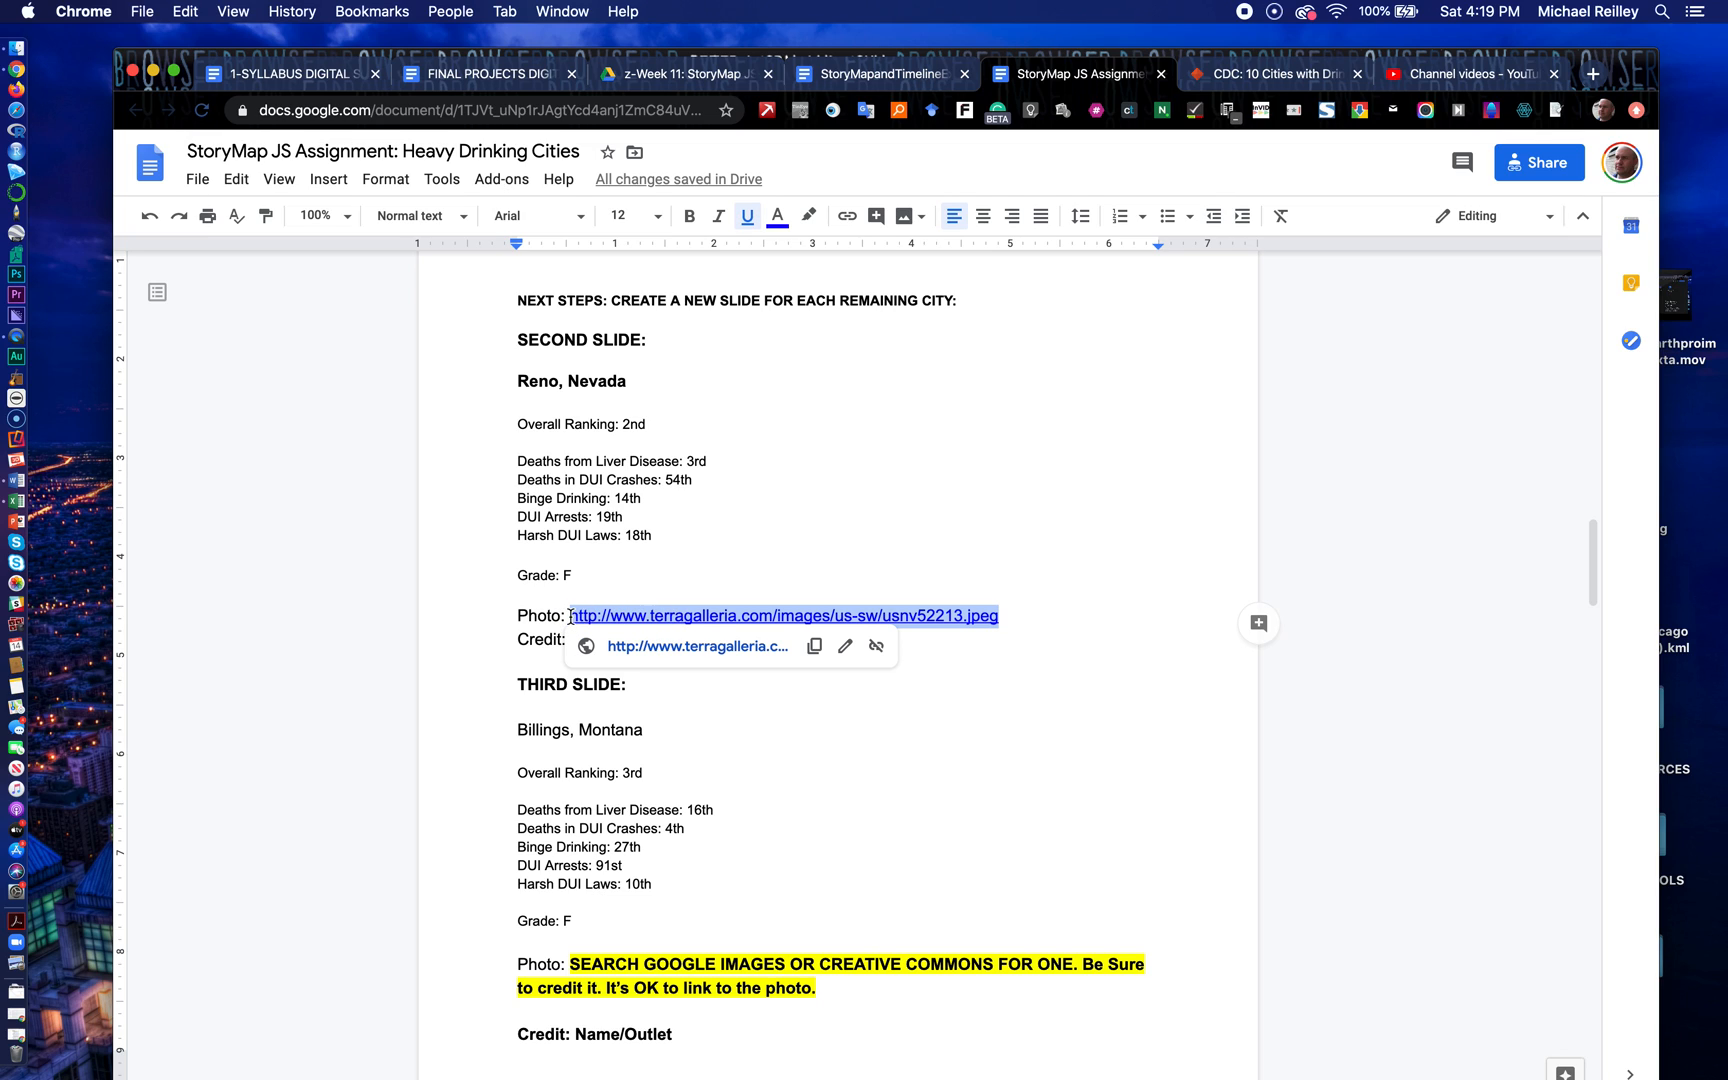
left_click(631, 553)
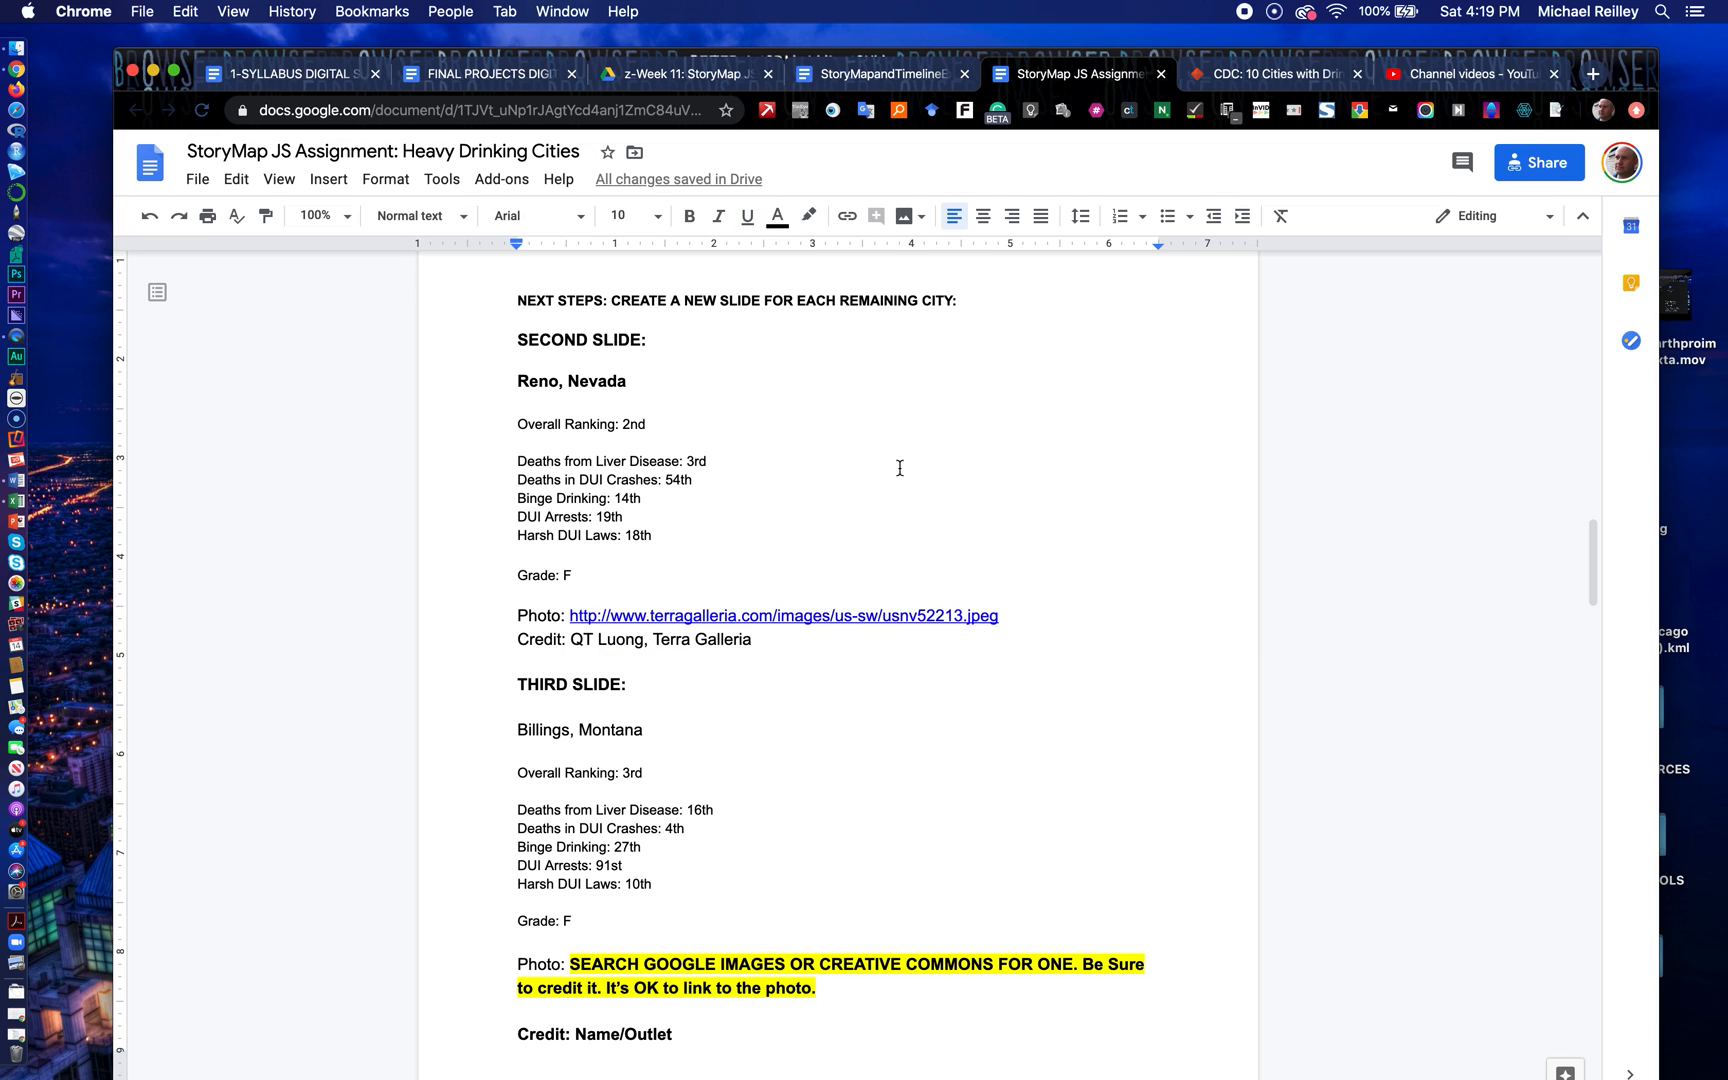
left_click(1235, 74)
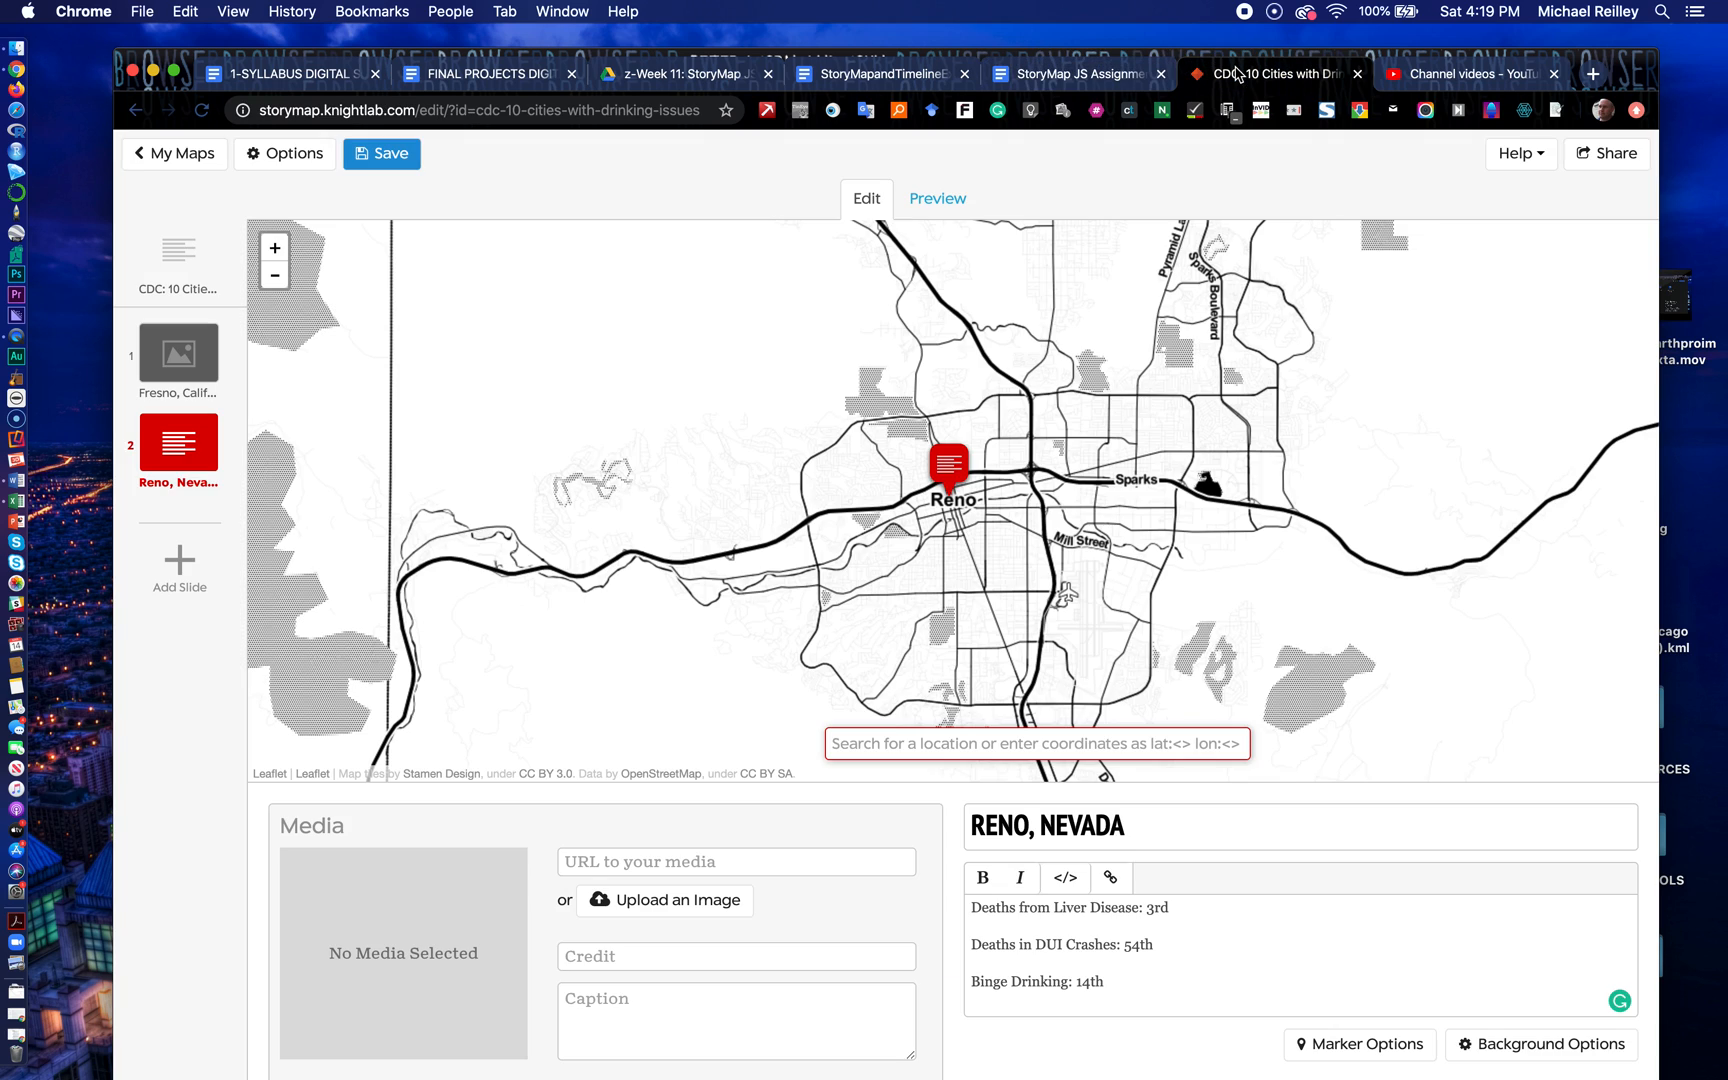
left_click(578, 862)
key("super+v")
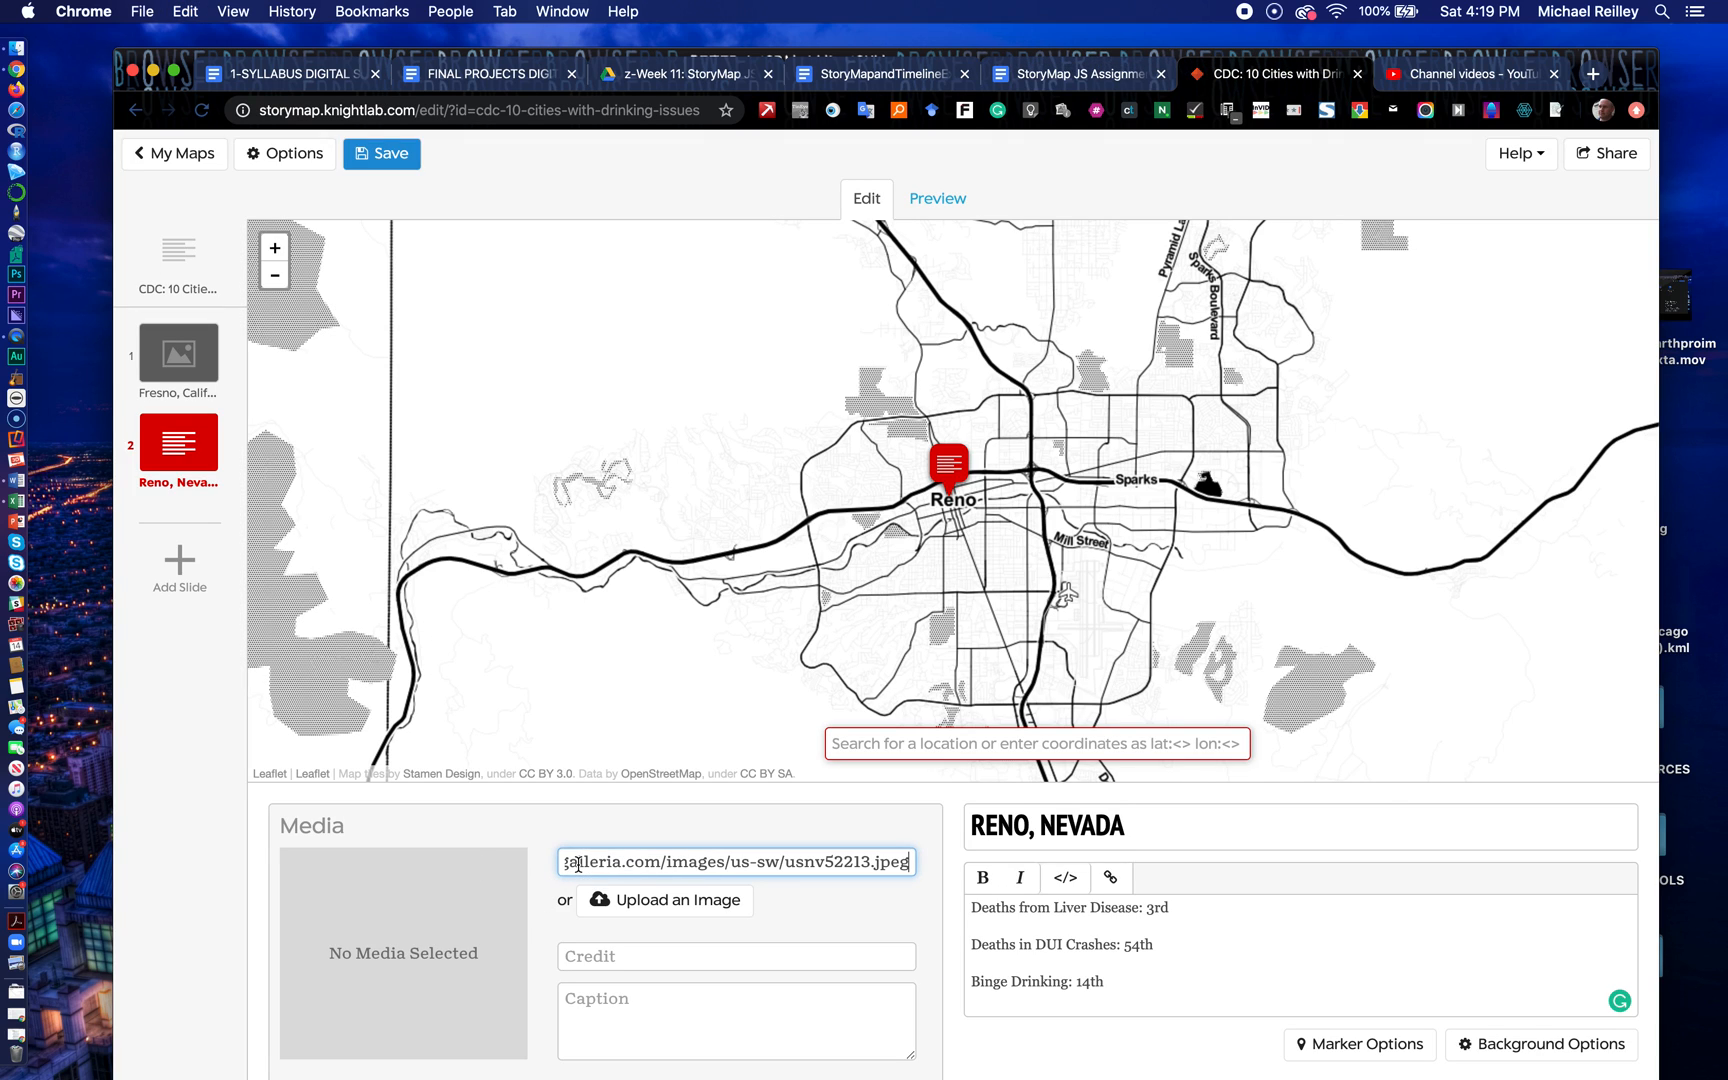
Step: Copy the photographer and Terra Galleria credit from the assignment document into the Reno slide's media credit, and save the StoryMap
left_click(1070, 75)
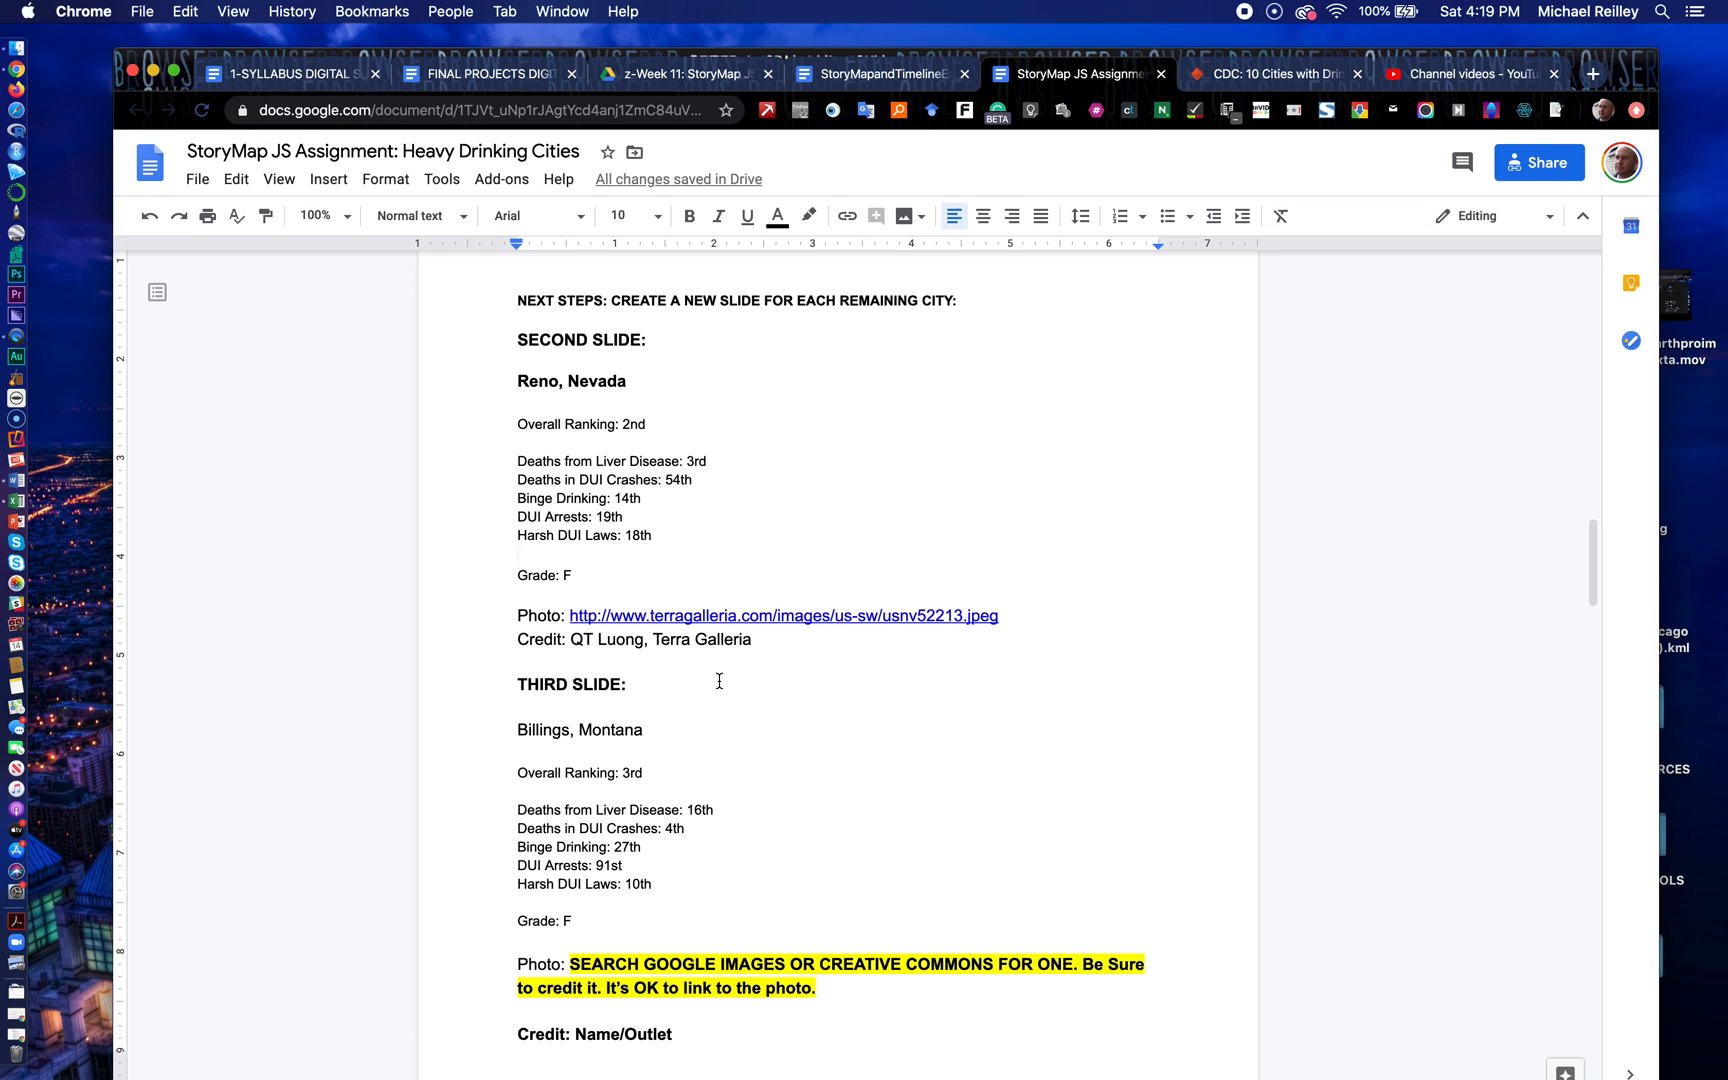
left_click_drag(755, 641, 574, 641)
key("super+c")
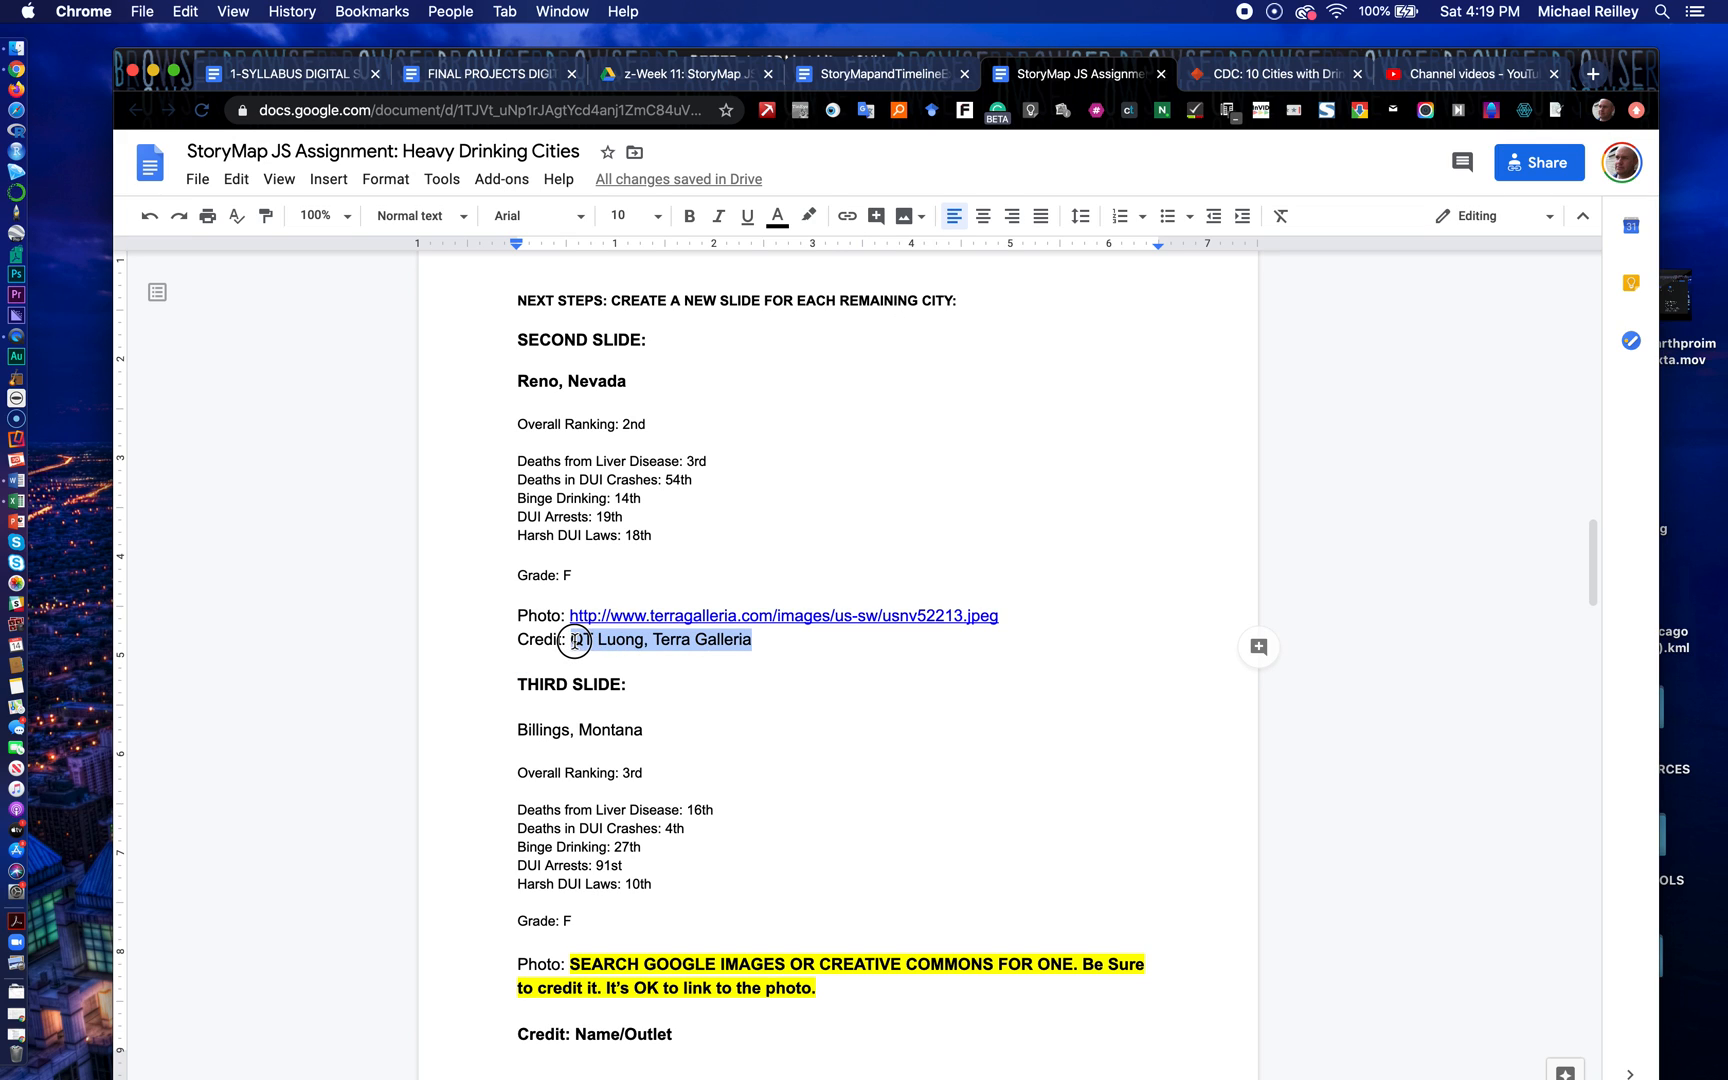
left_click(1233, 75)
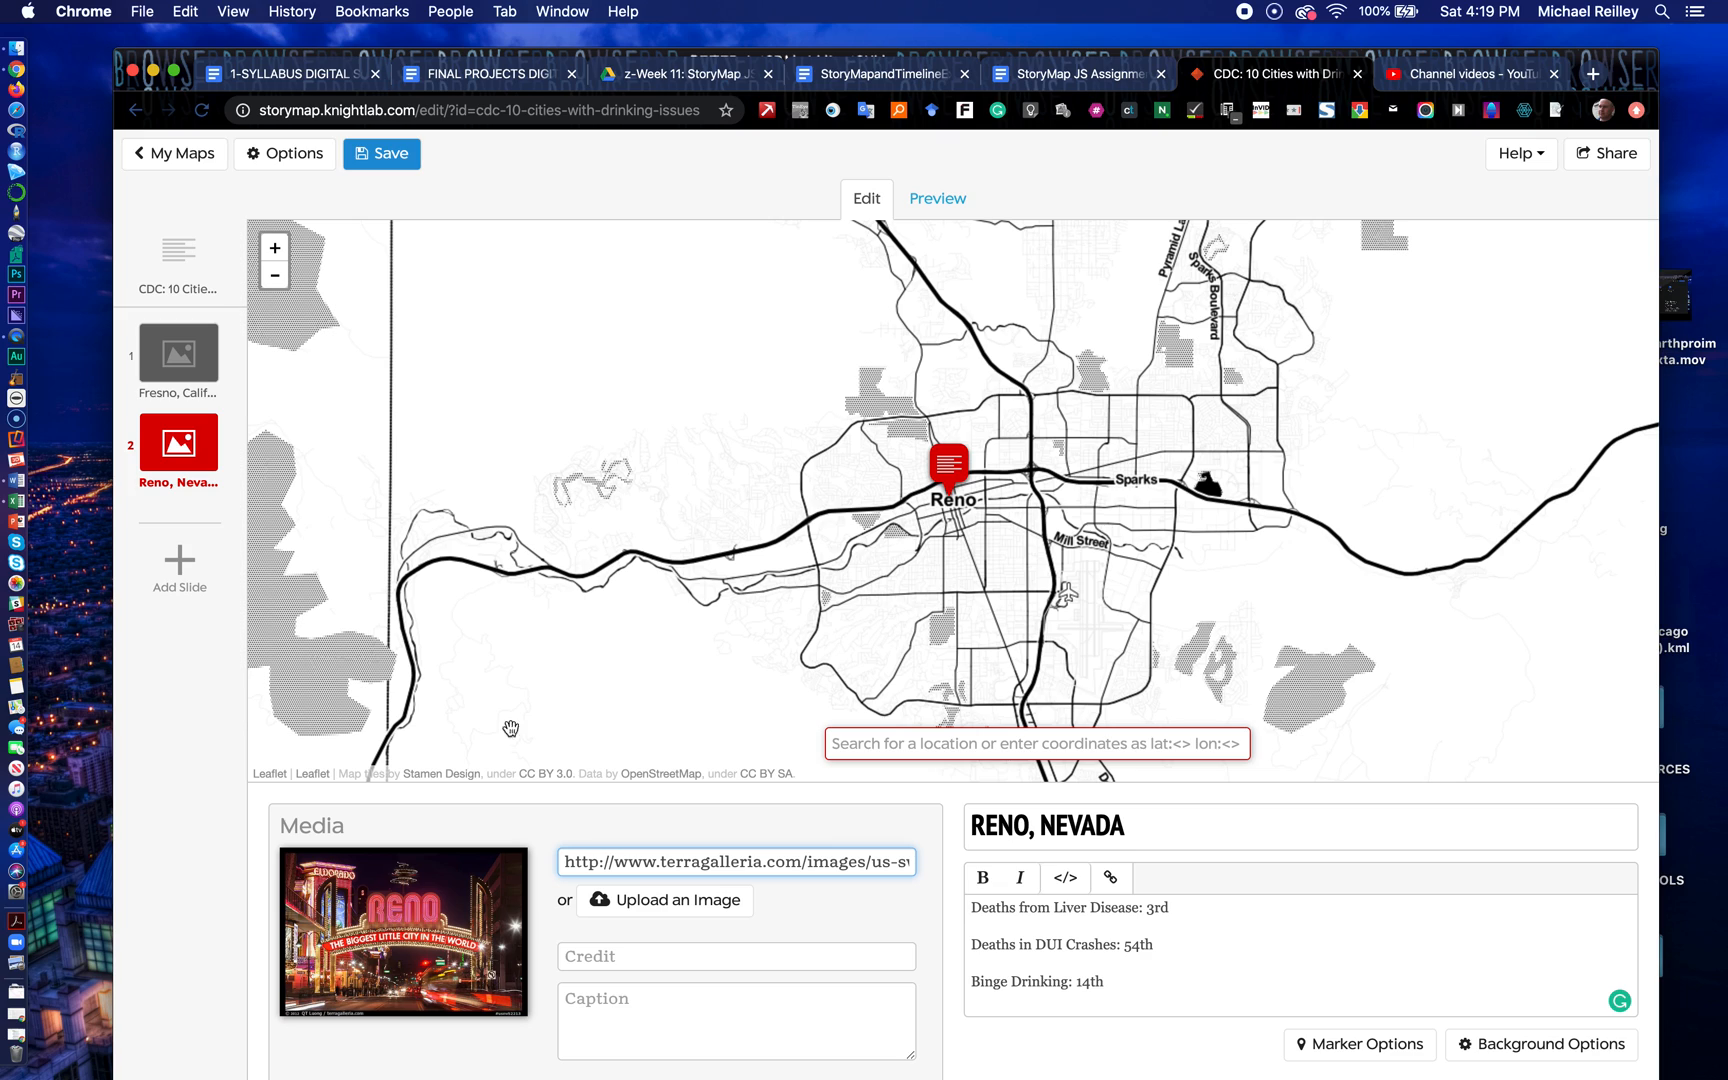
left_click(607, 956)
key("super+v")
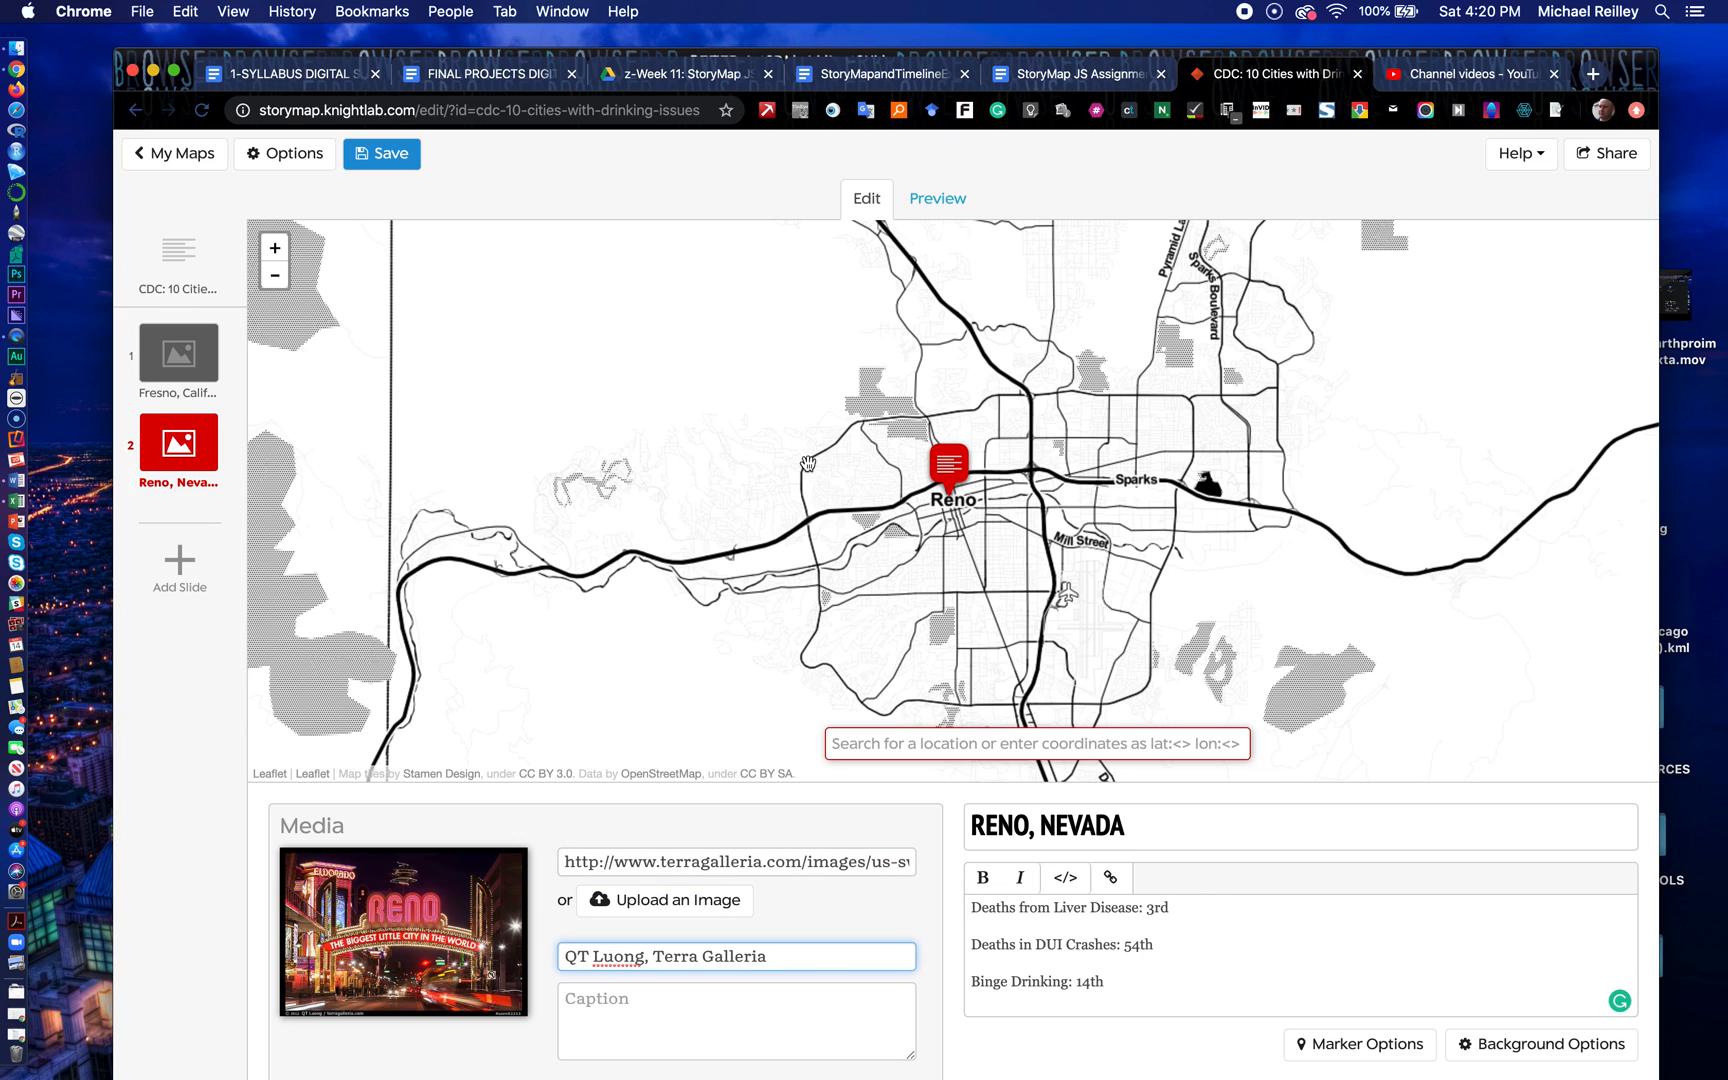
left_click(396, 158)
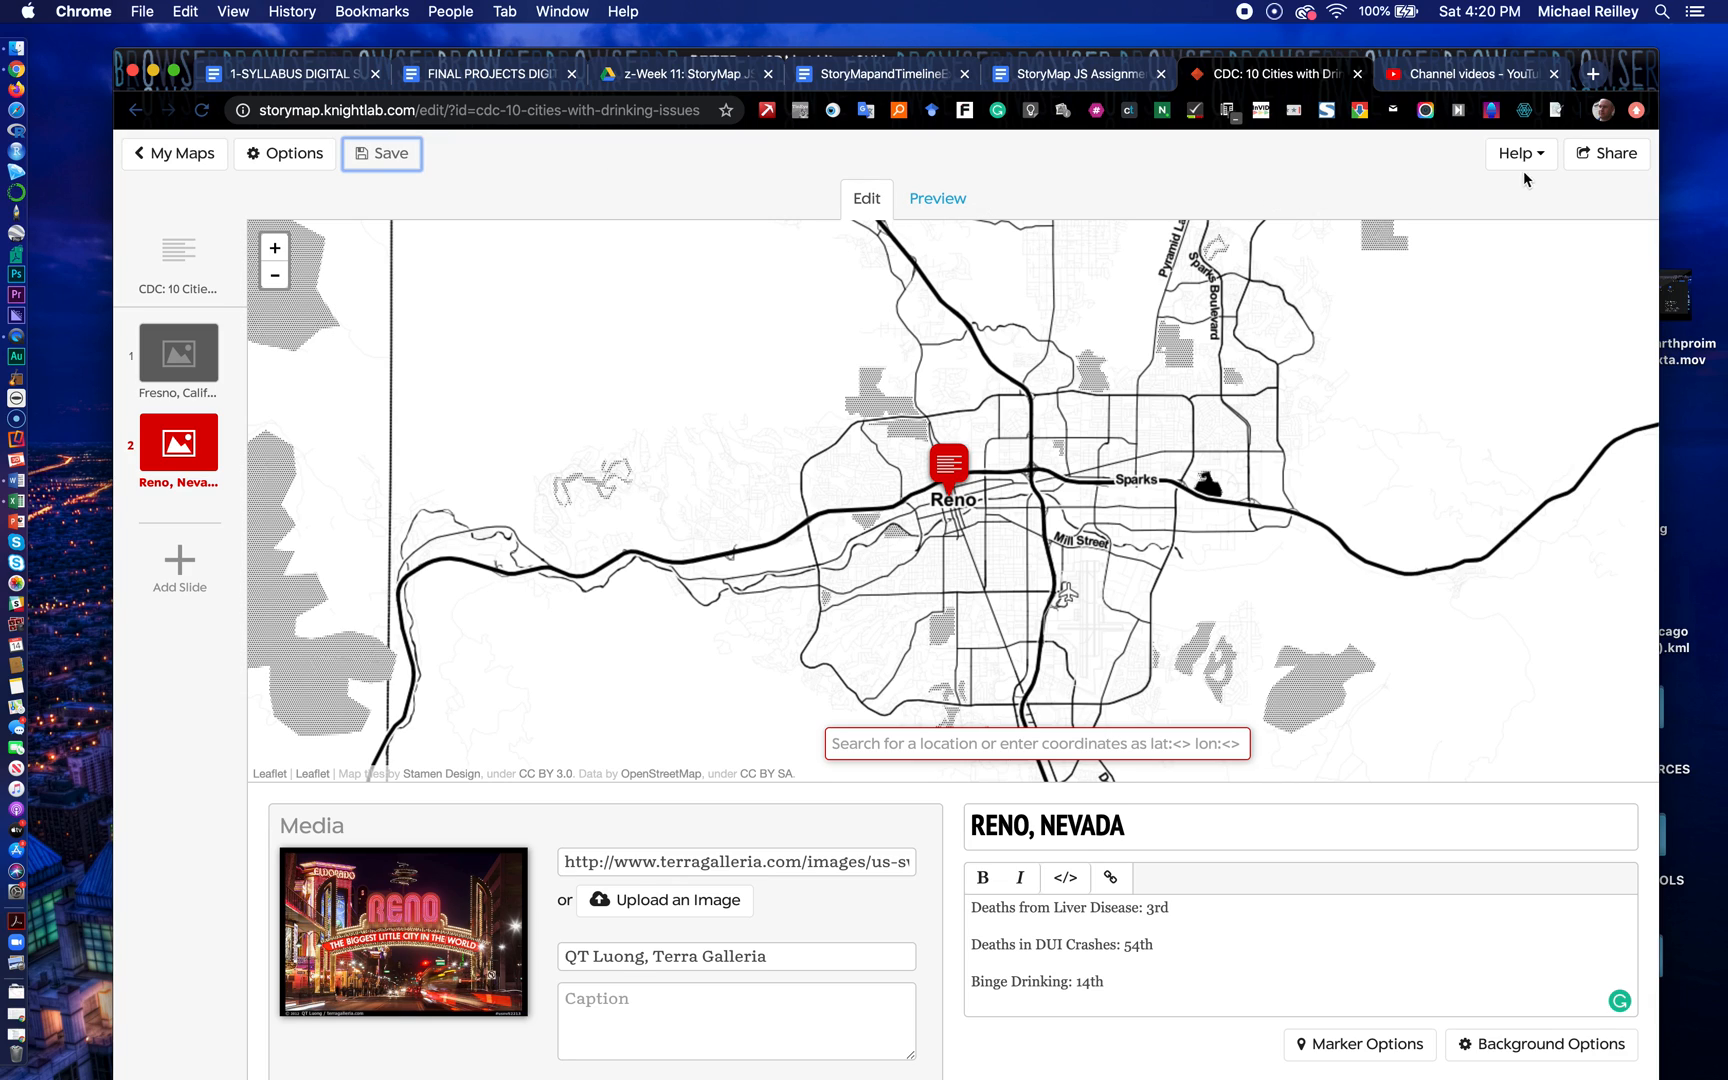
left_click(1594, 153)
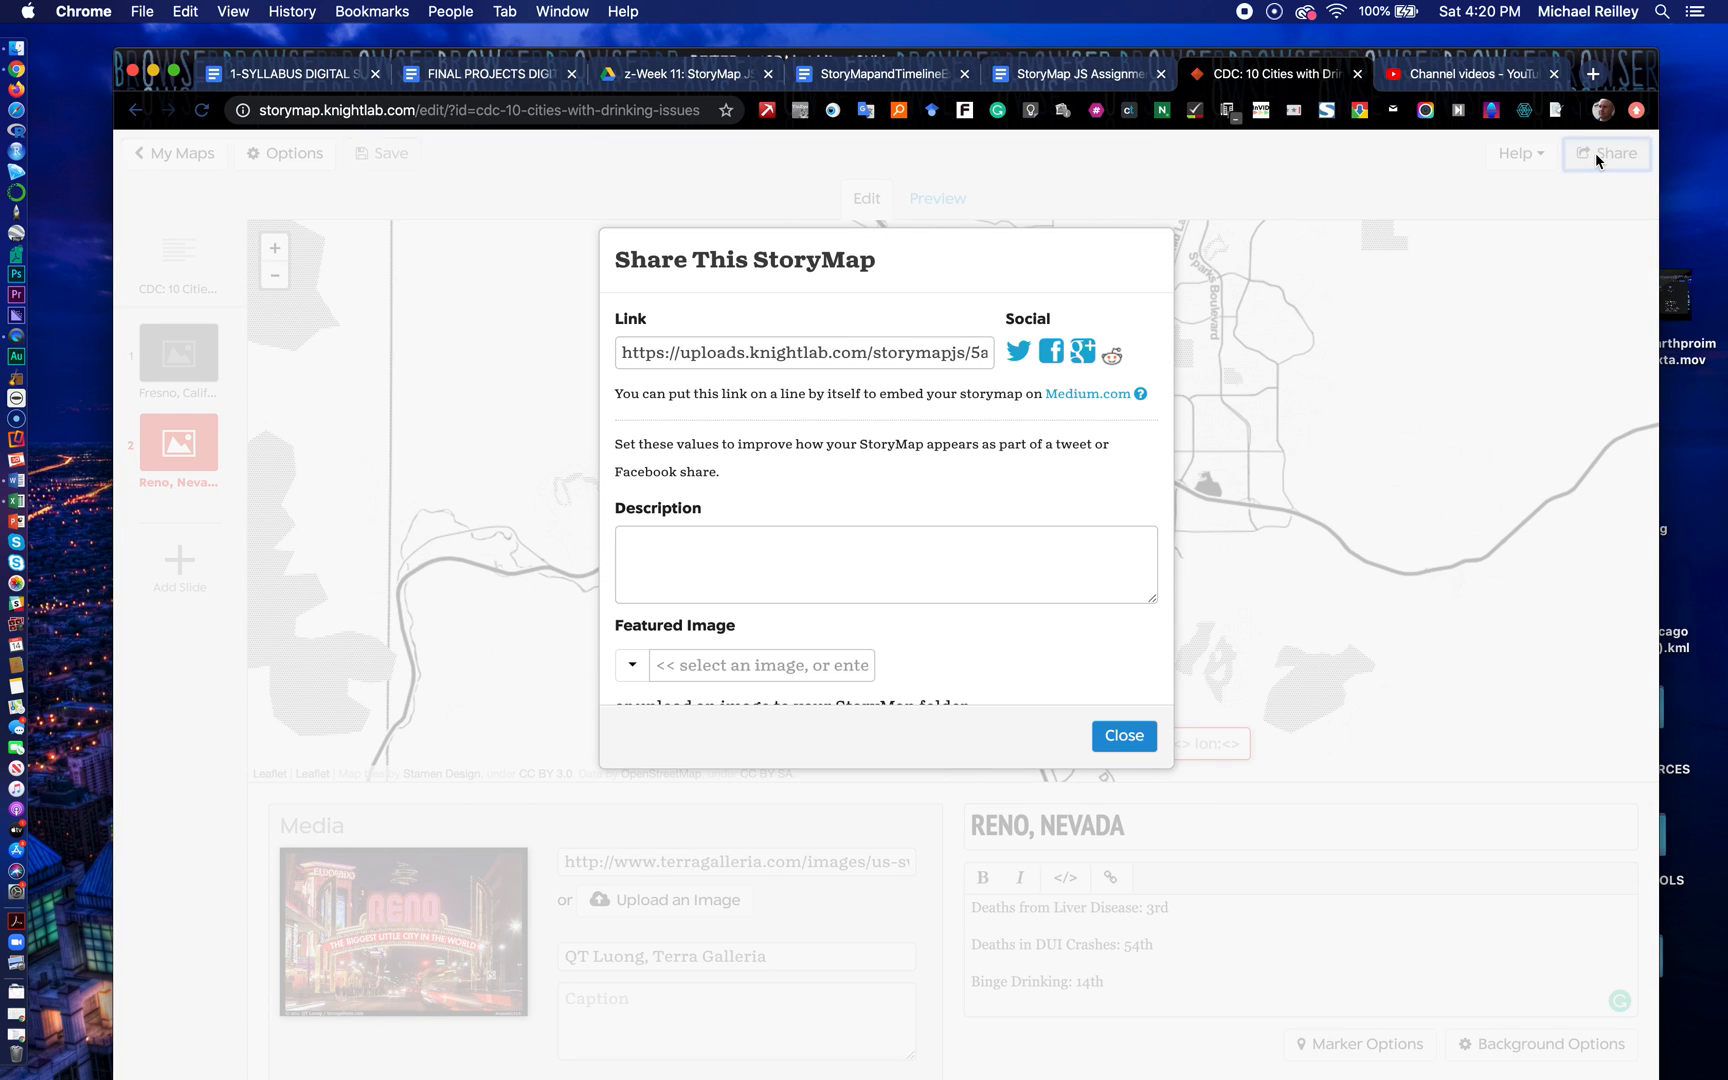
left_click(640, 549)
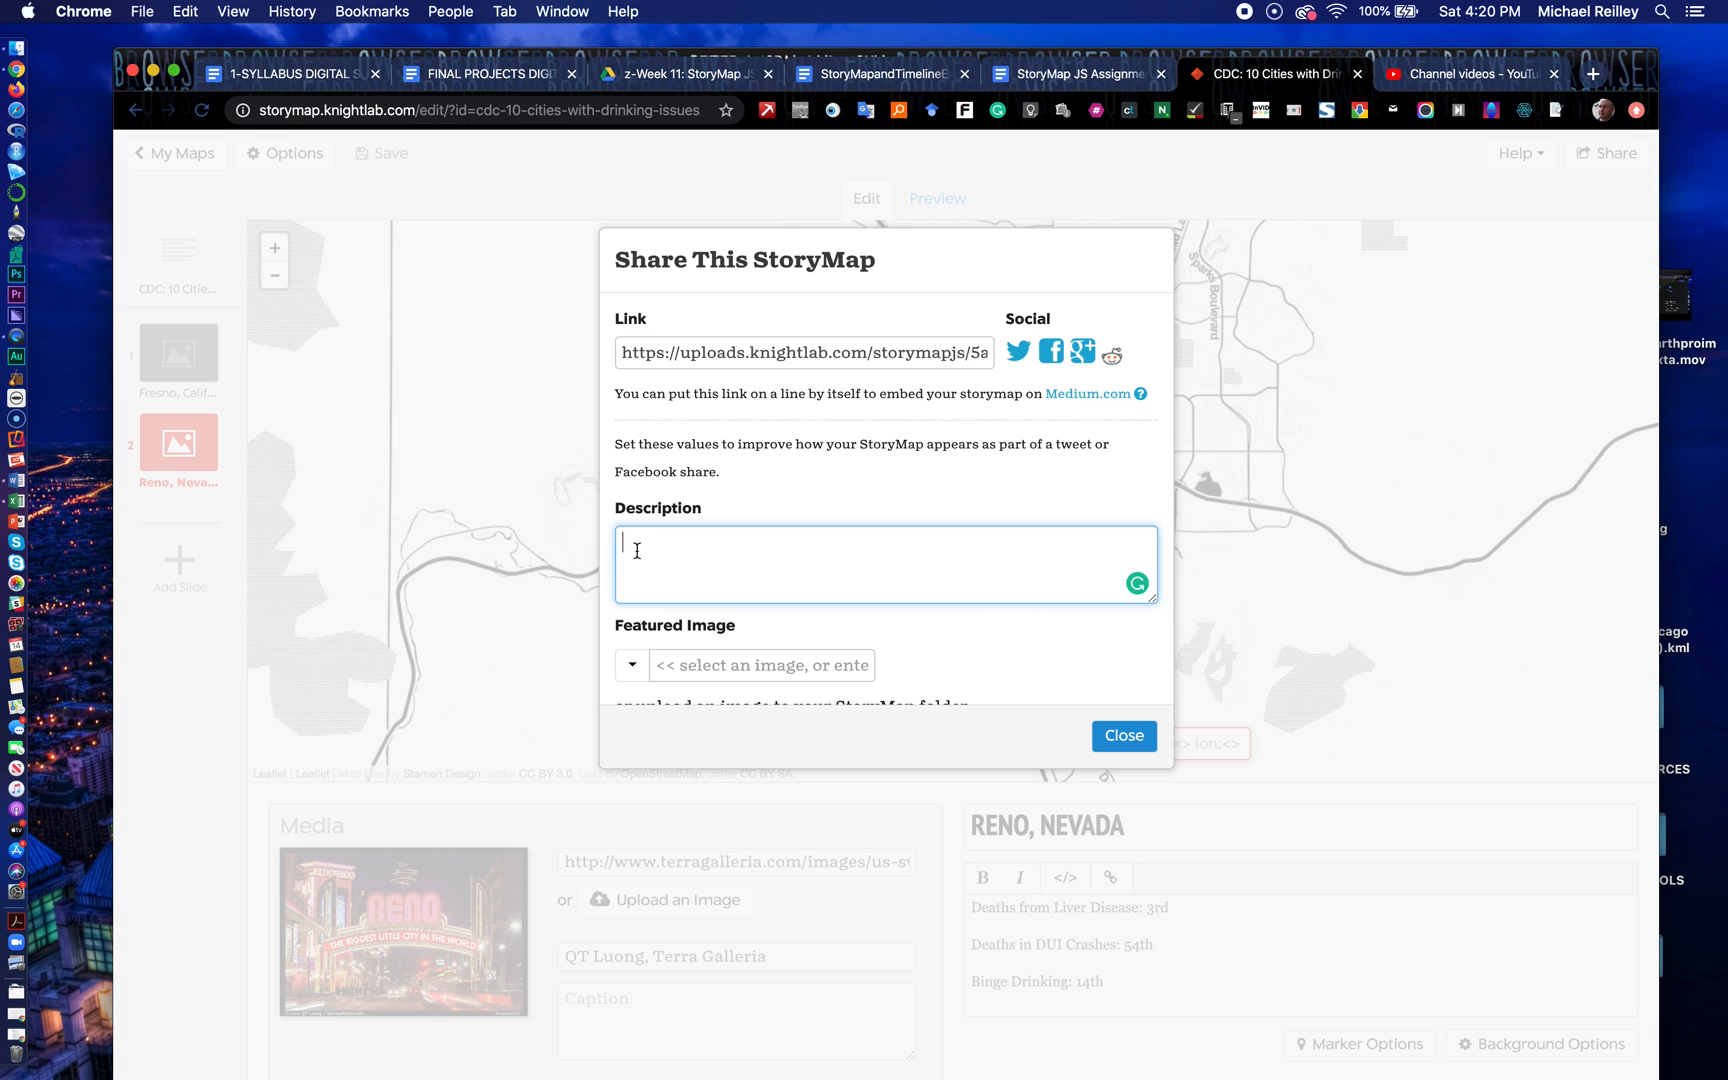
left_click(1124, 735)
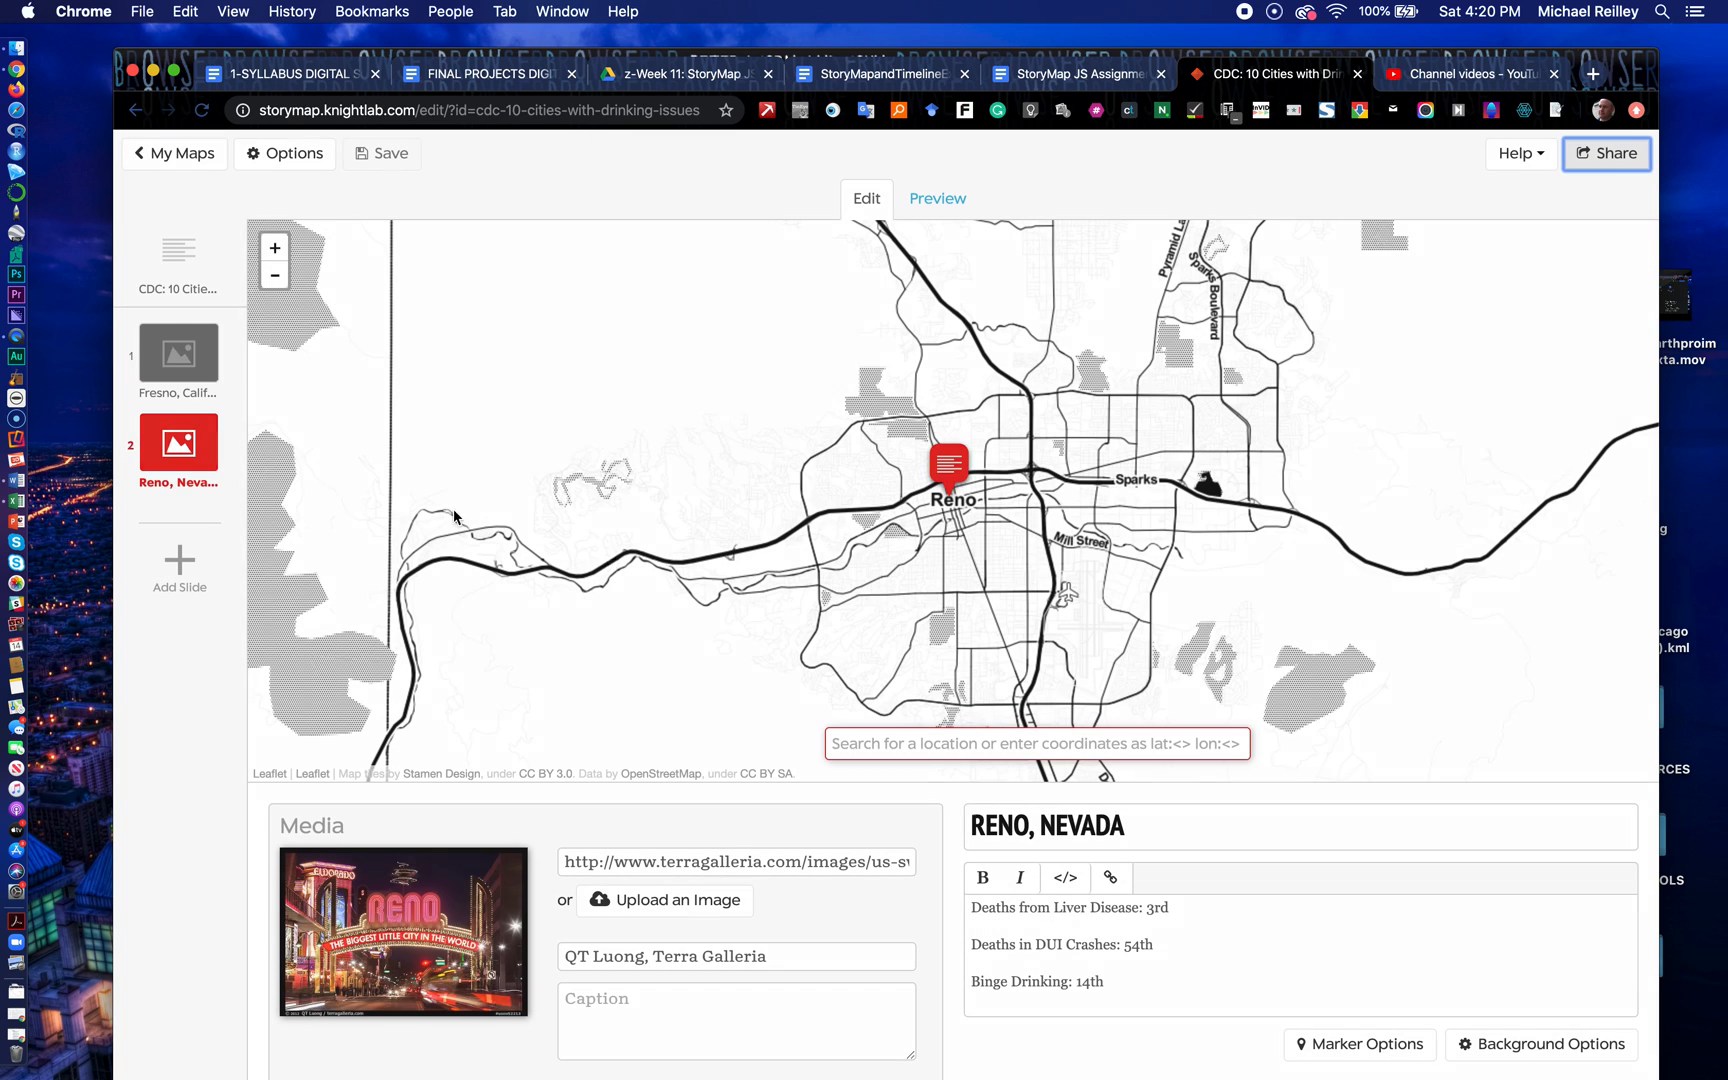
Step: Copy the title slide's introductory paragraph about Men's Health magazine's city ranking into the StoryMap's share description
left_click(192, 264)
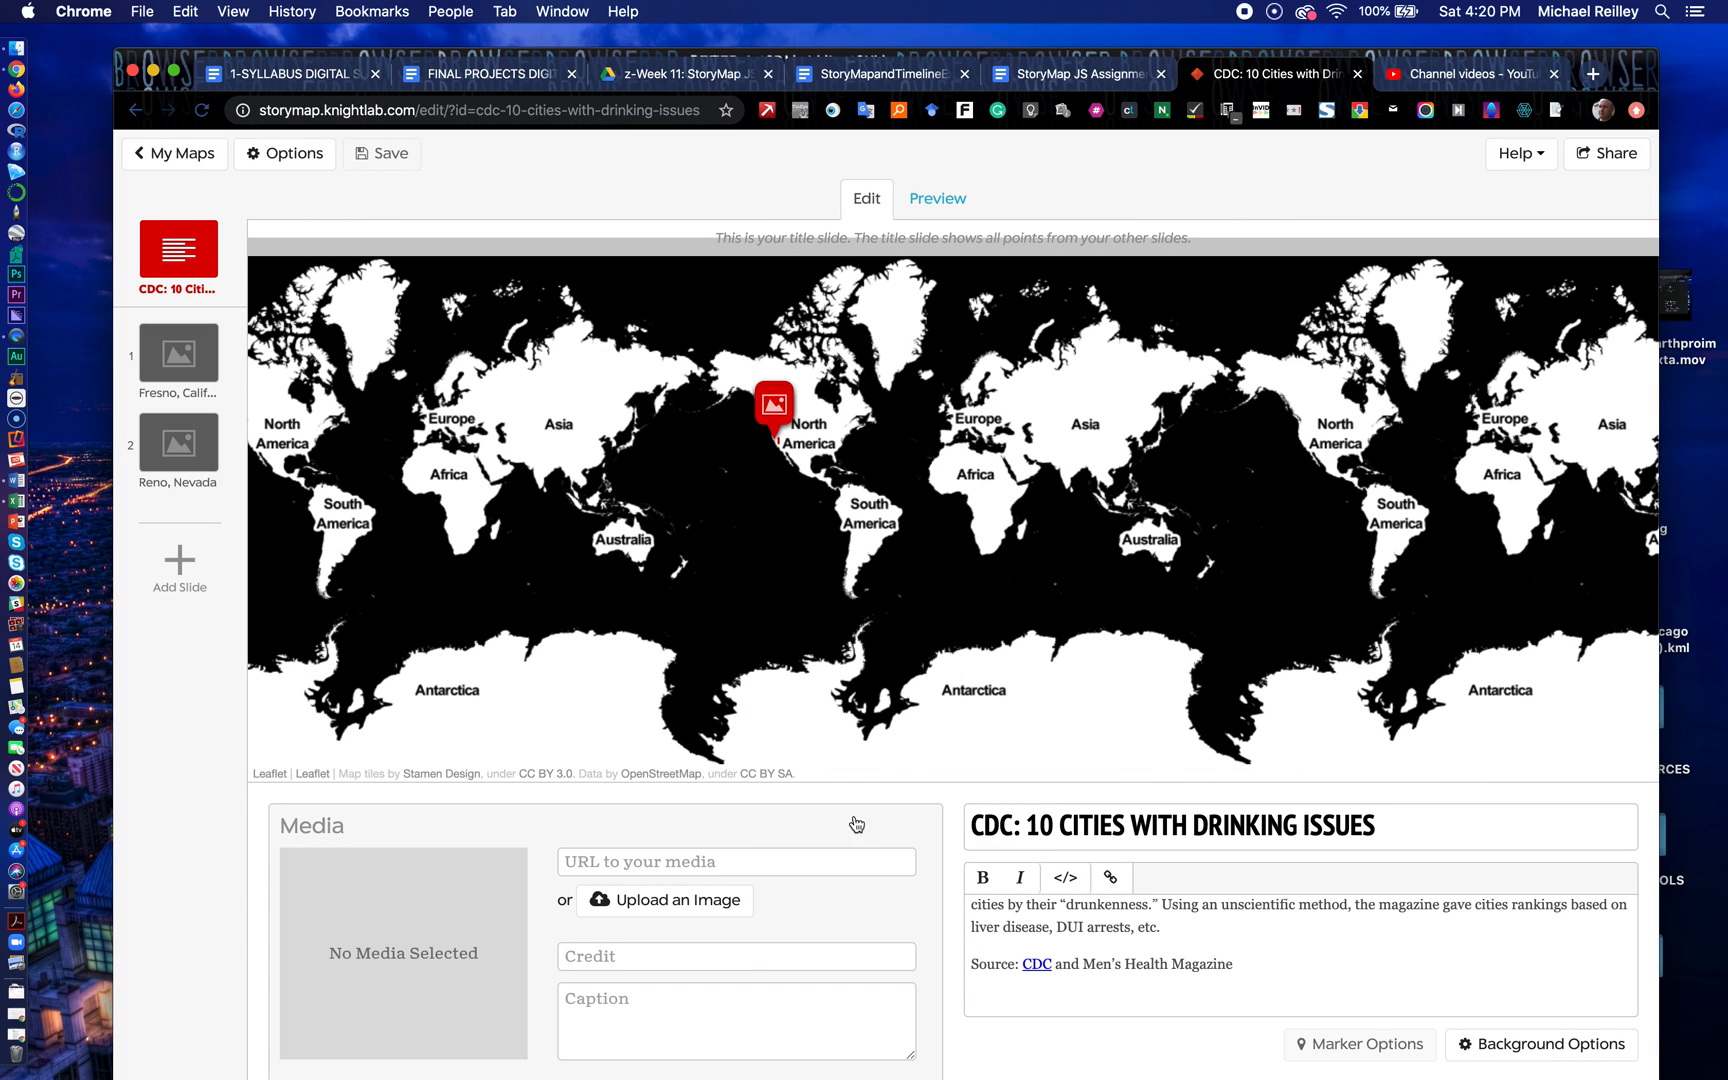
left_click_drag(1181, 929, 1043, 885)
key("super+c")
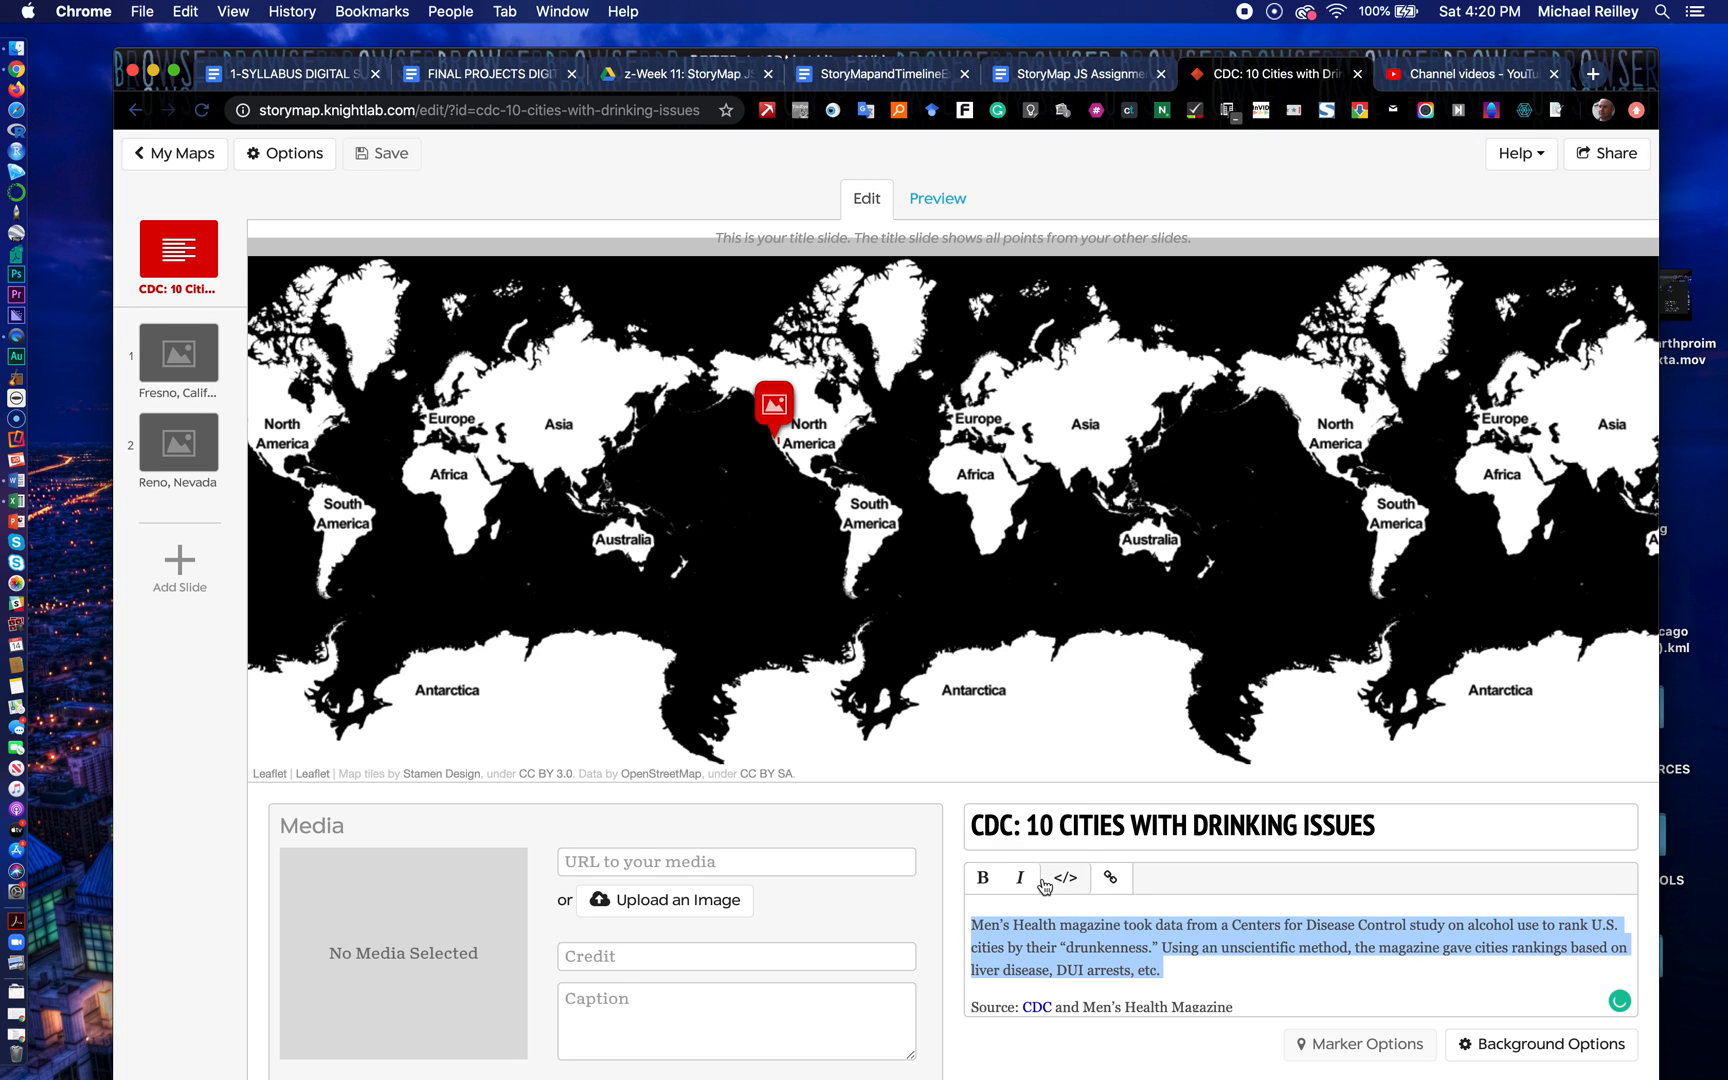
left_click(1610, 155)
left_click(677, 550)
key("super+v")
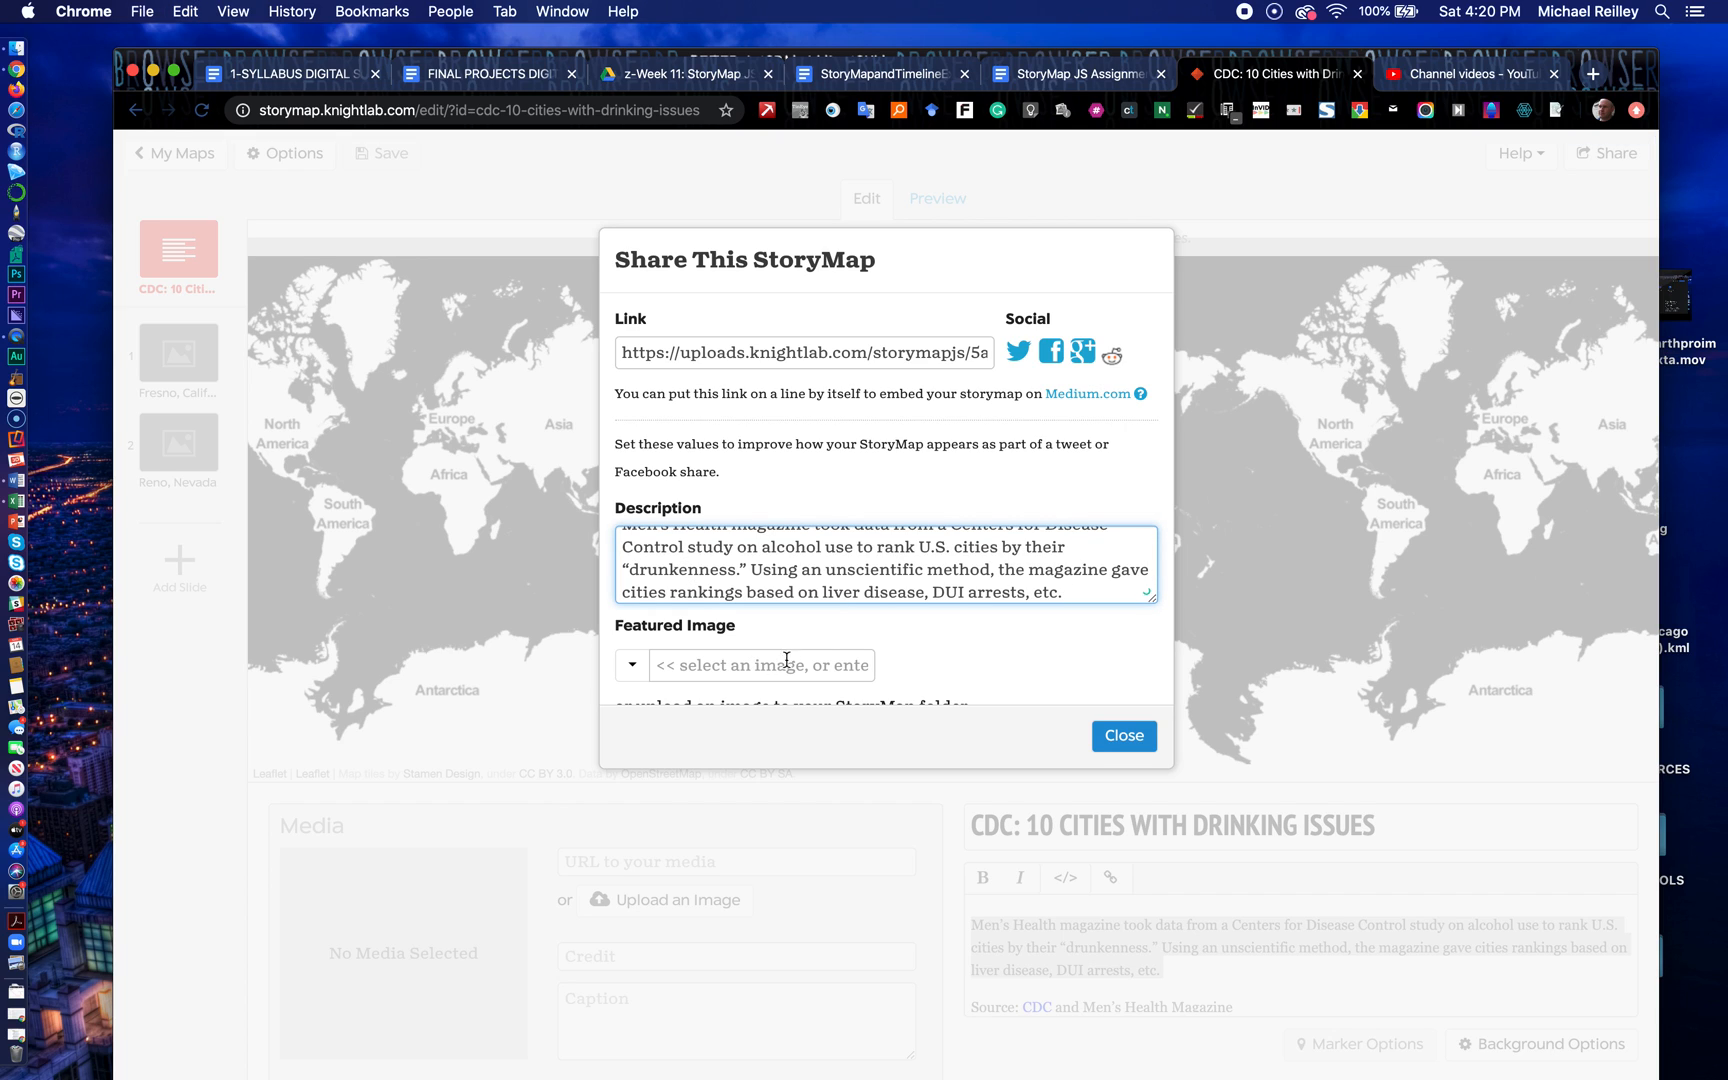
left_click(1118, 738)
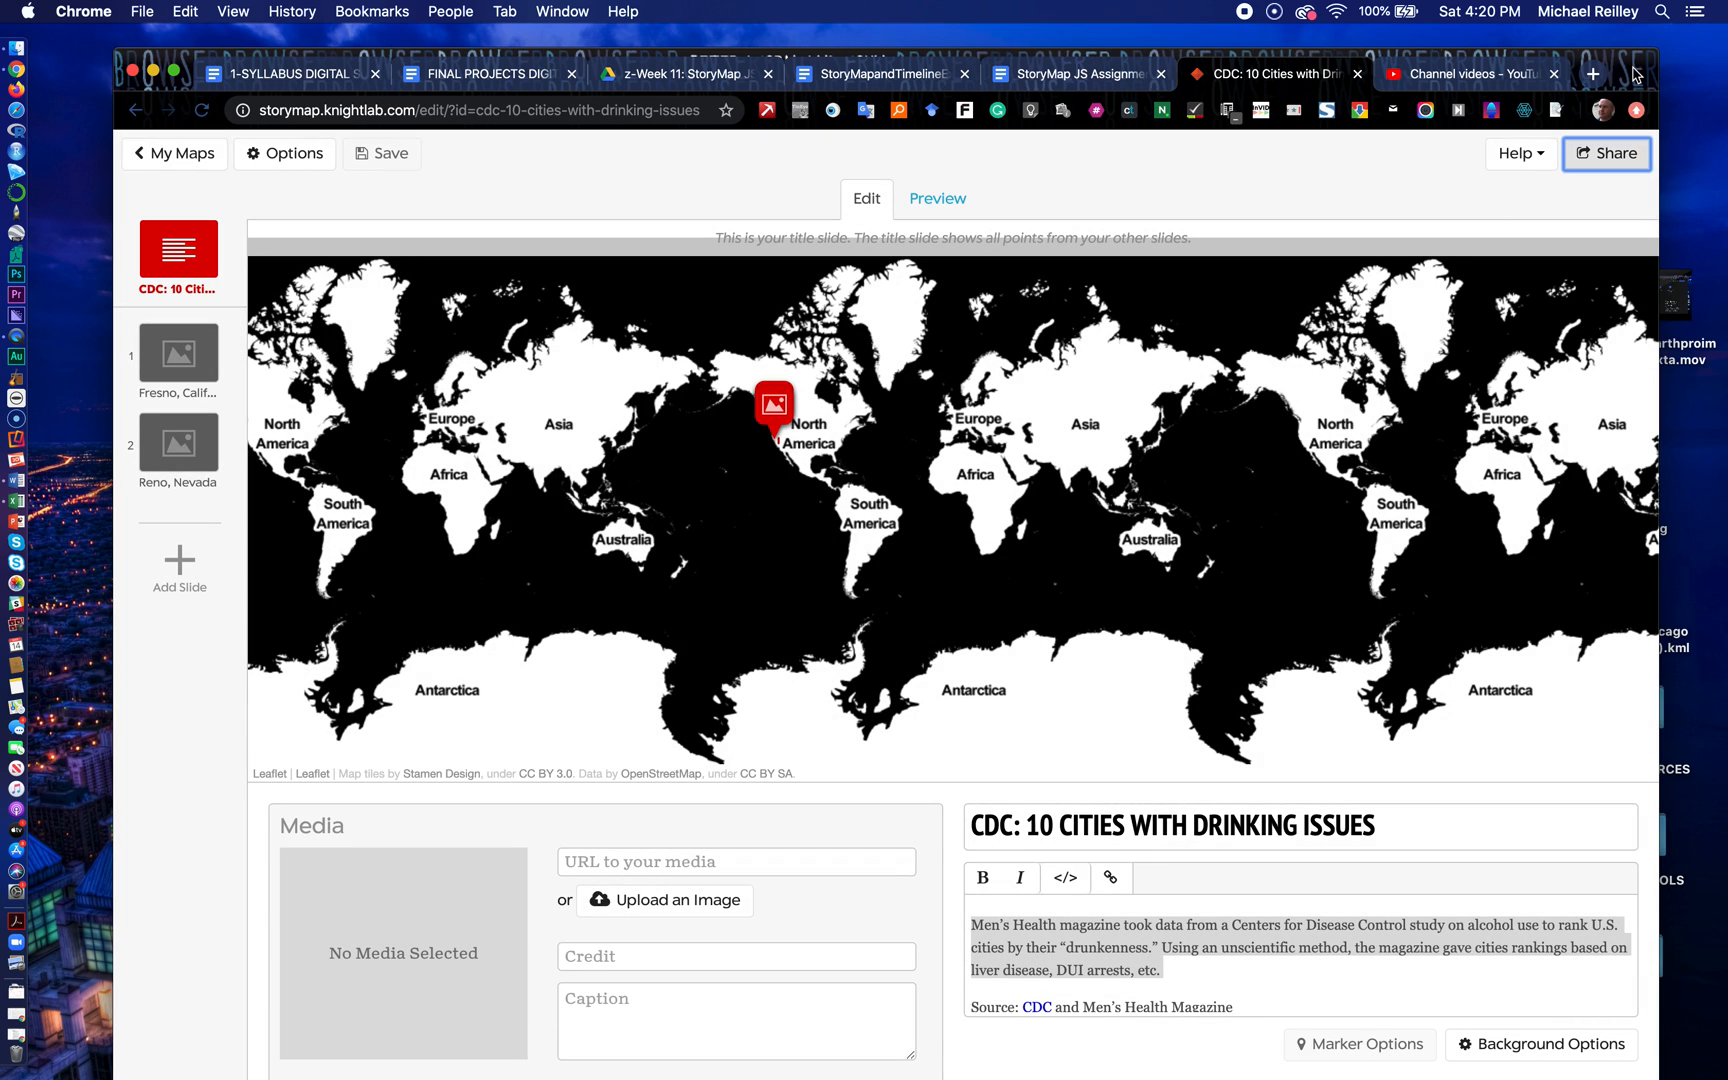
Step: Reopen the StoryMap's share settings and review the link, featured image and embed code options
left_click(1599, 154)
left_click(818, 347)
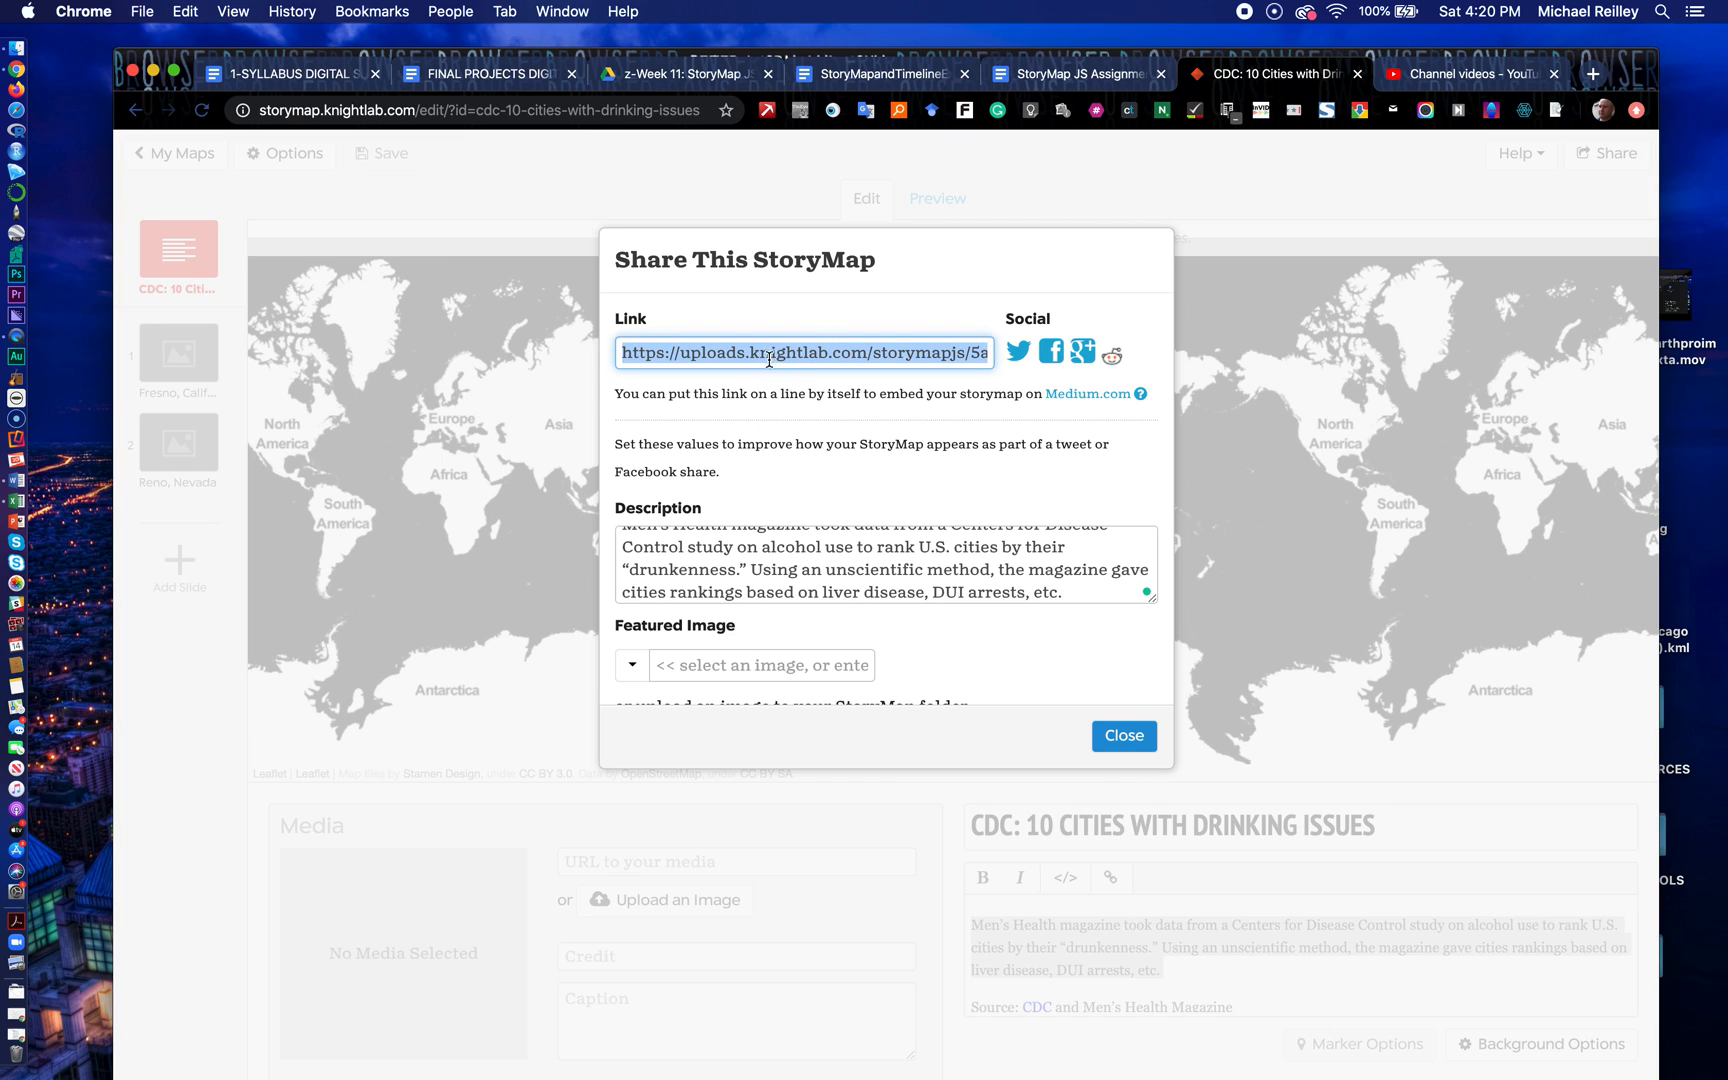
scroll(797, 575, "down", 1)
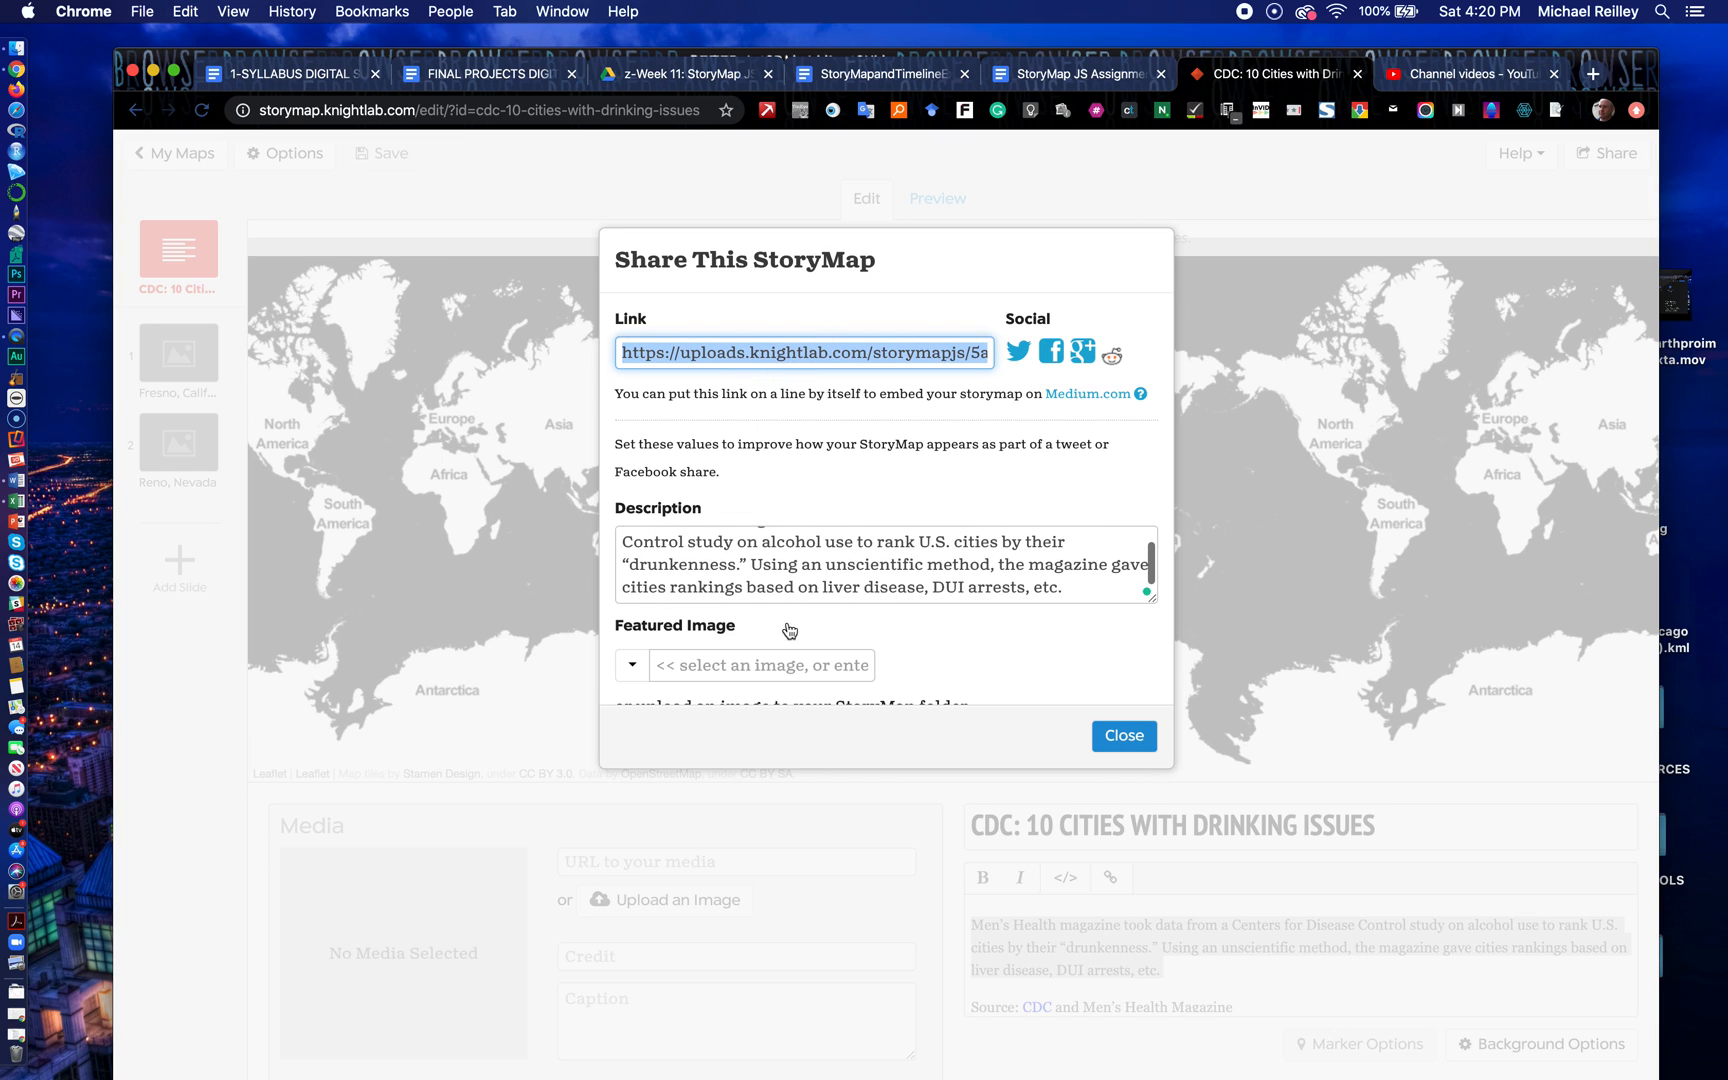
scroll(1023, 658, "down", 5)
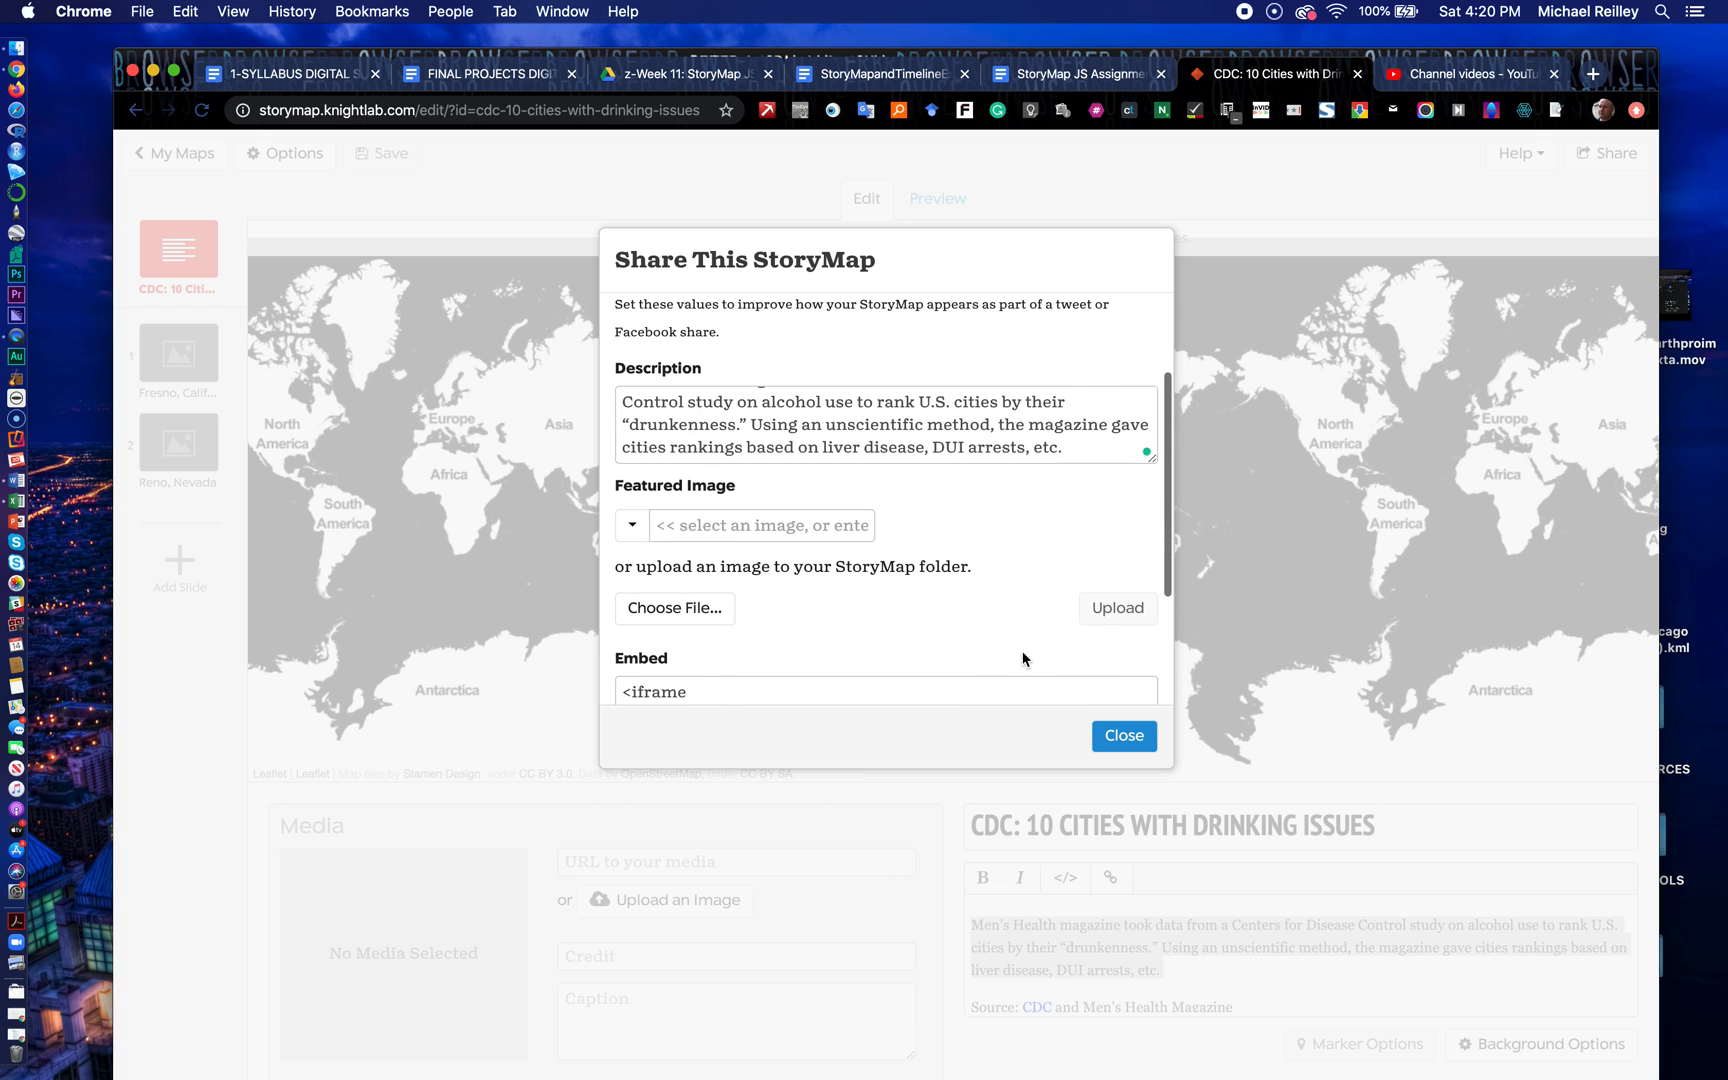
scroll(1022, 652, "down", 2)
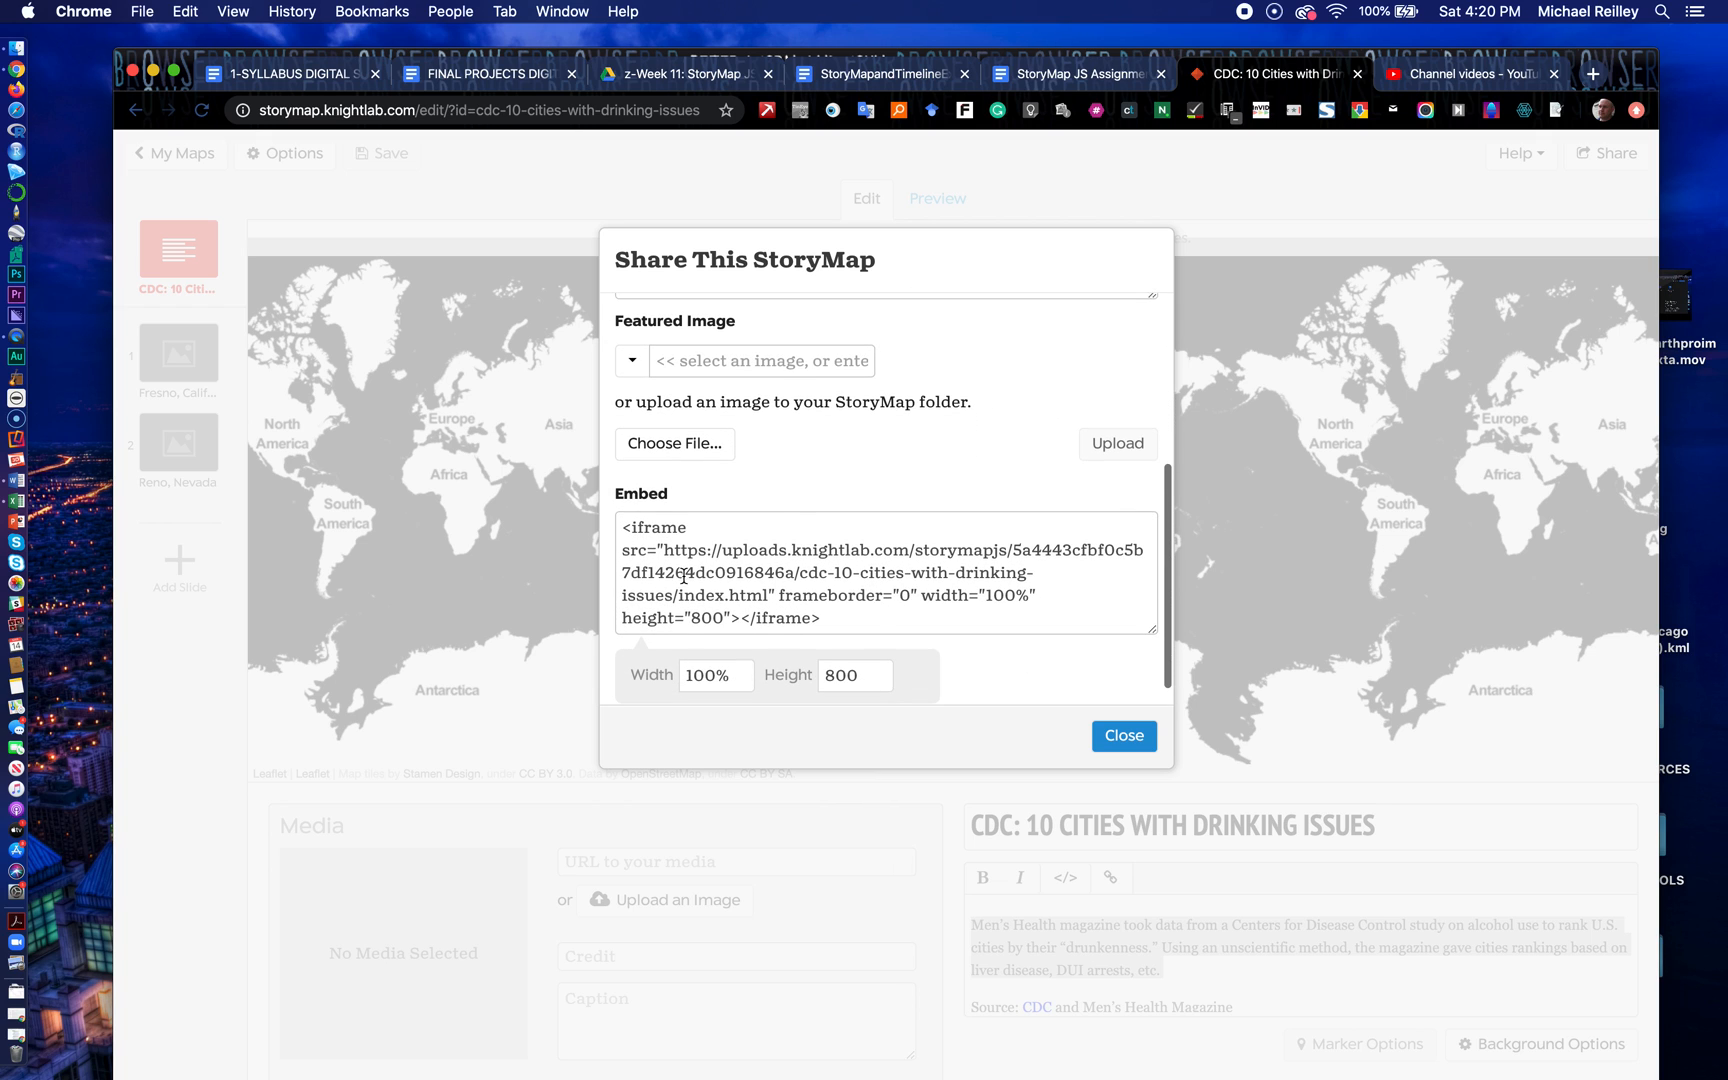
scroll(827, 390, "up", 7)
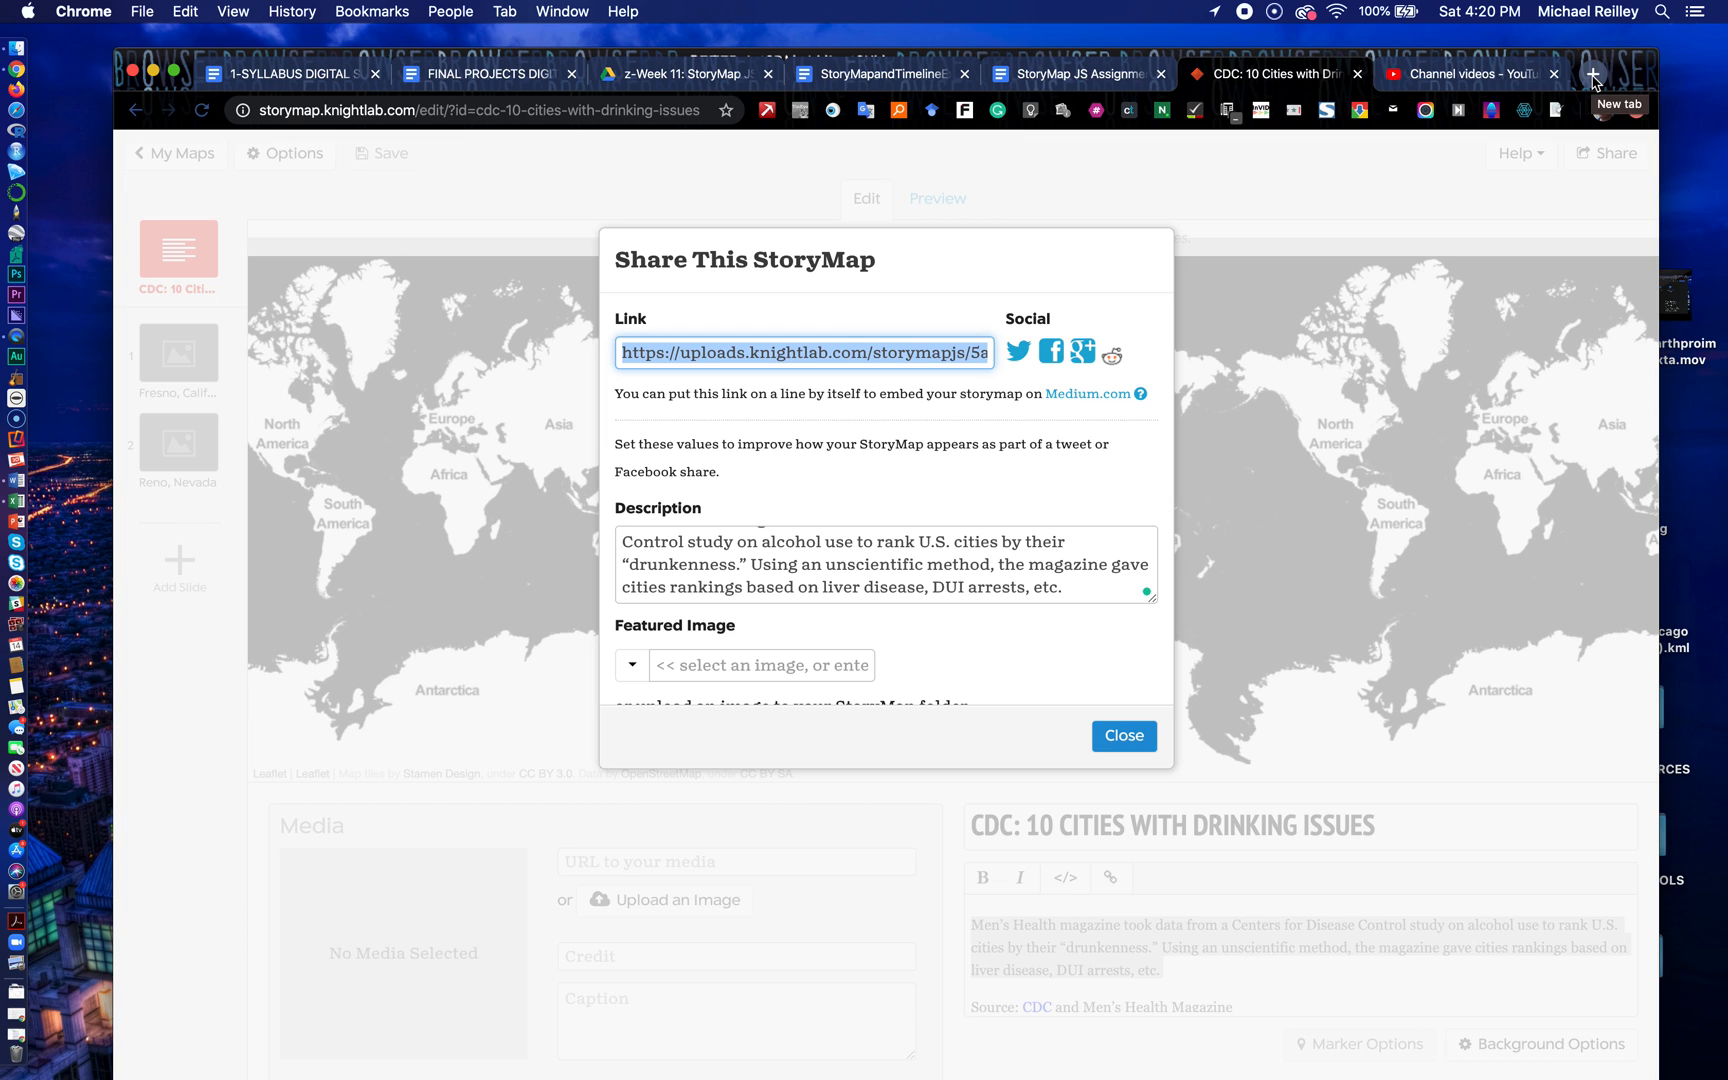
left_click(1124, 736)
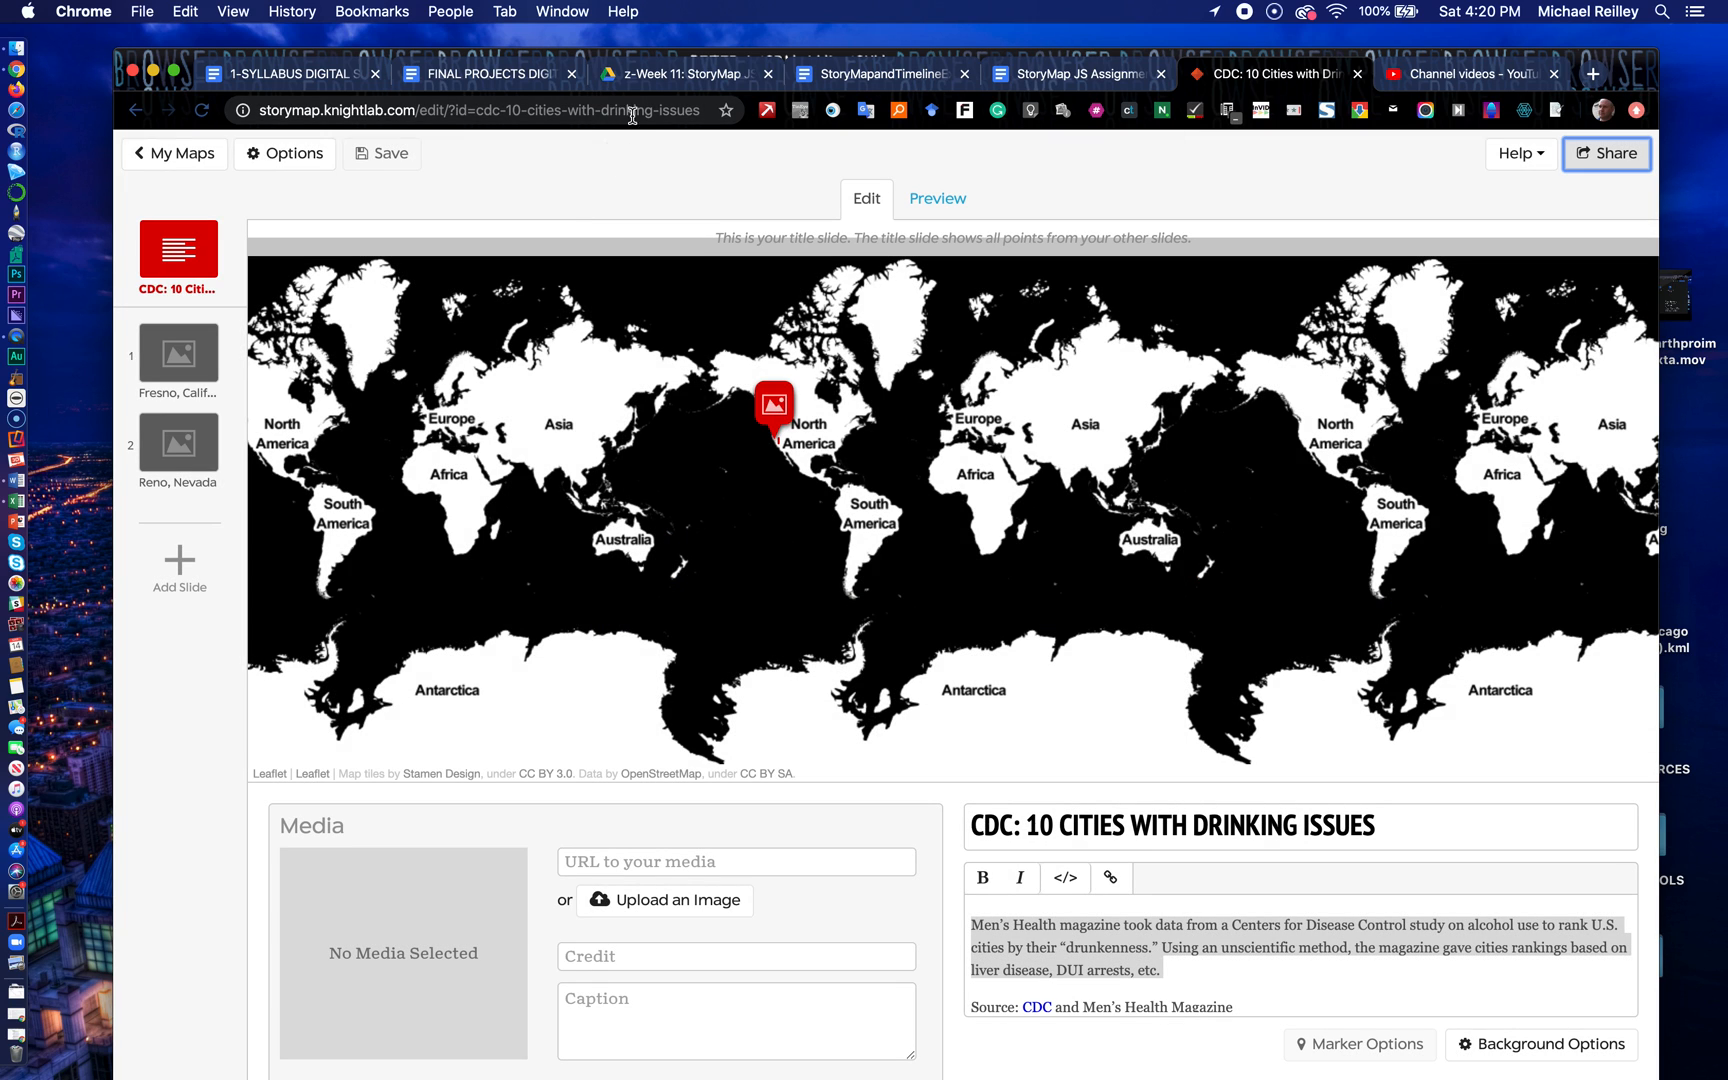
Step: Select the StoryMap's full share link in the share settings, then close them
left_click(1610, 154)
left_click(876, 353)
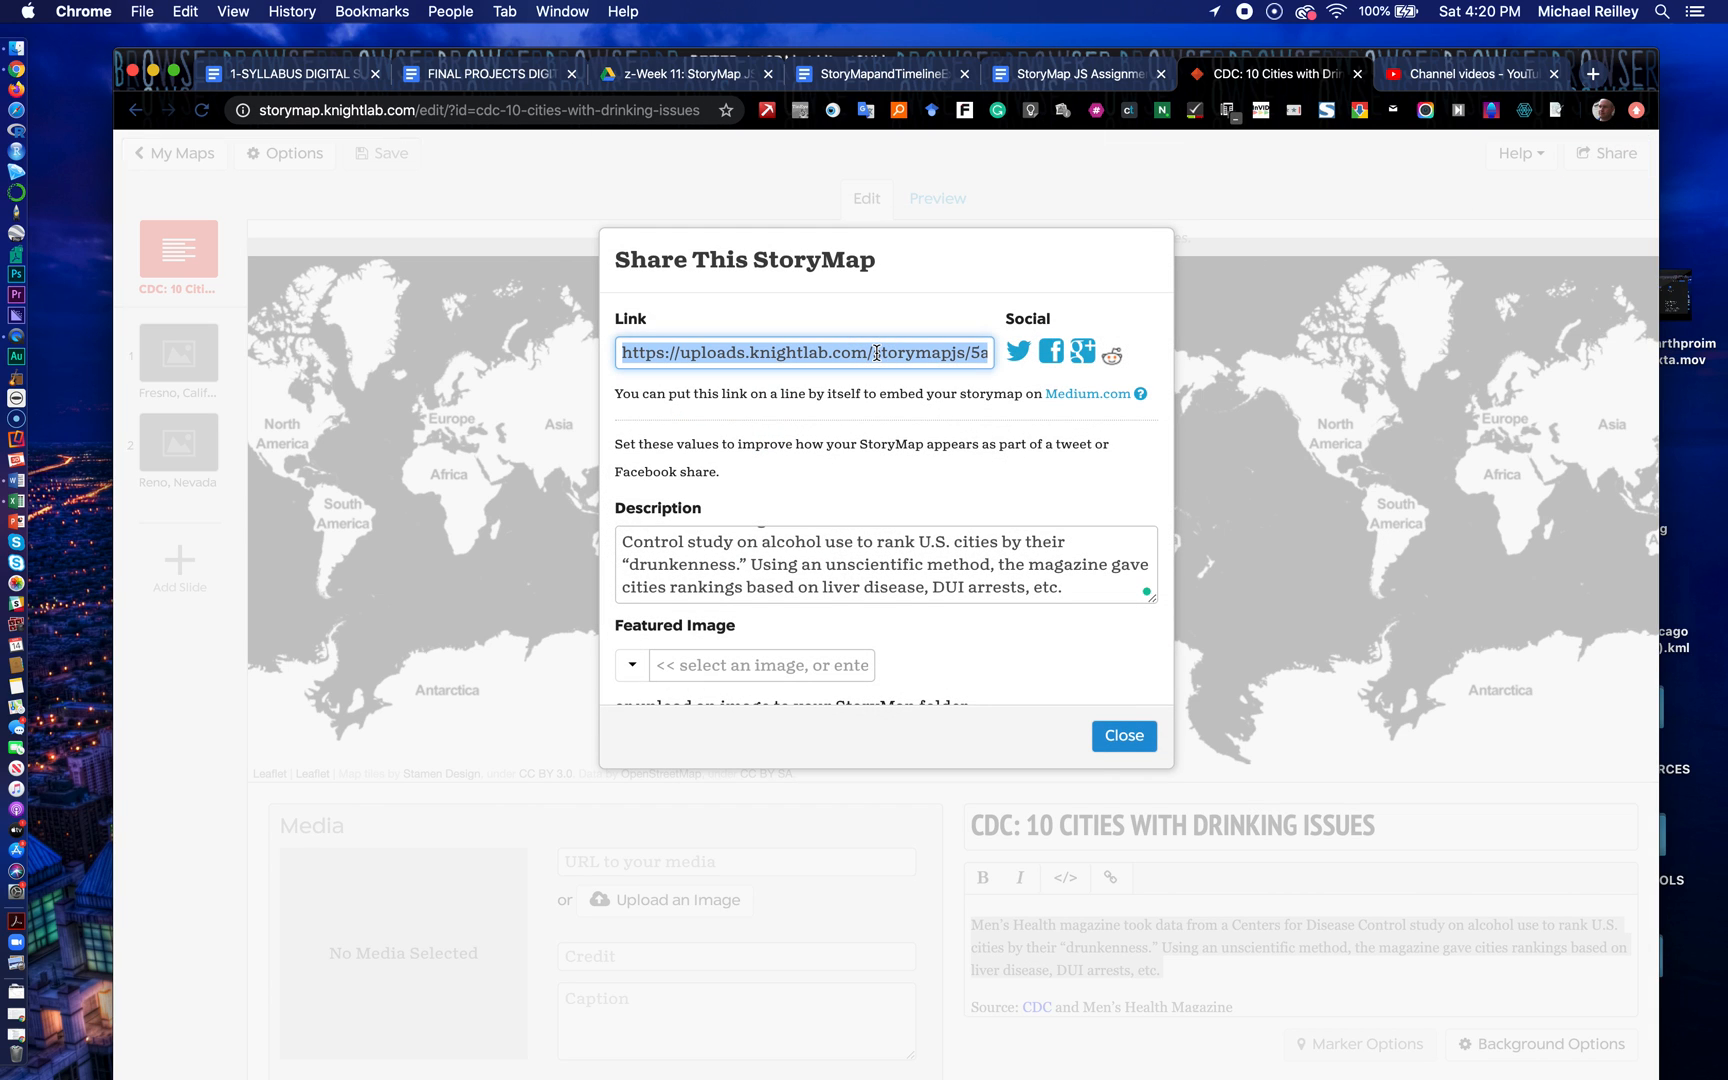
left_click(1124, 737)
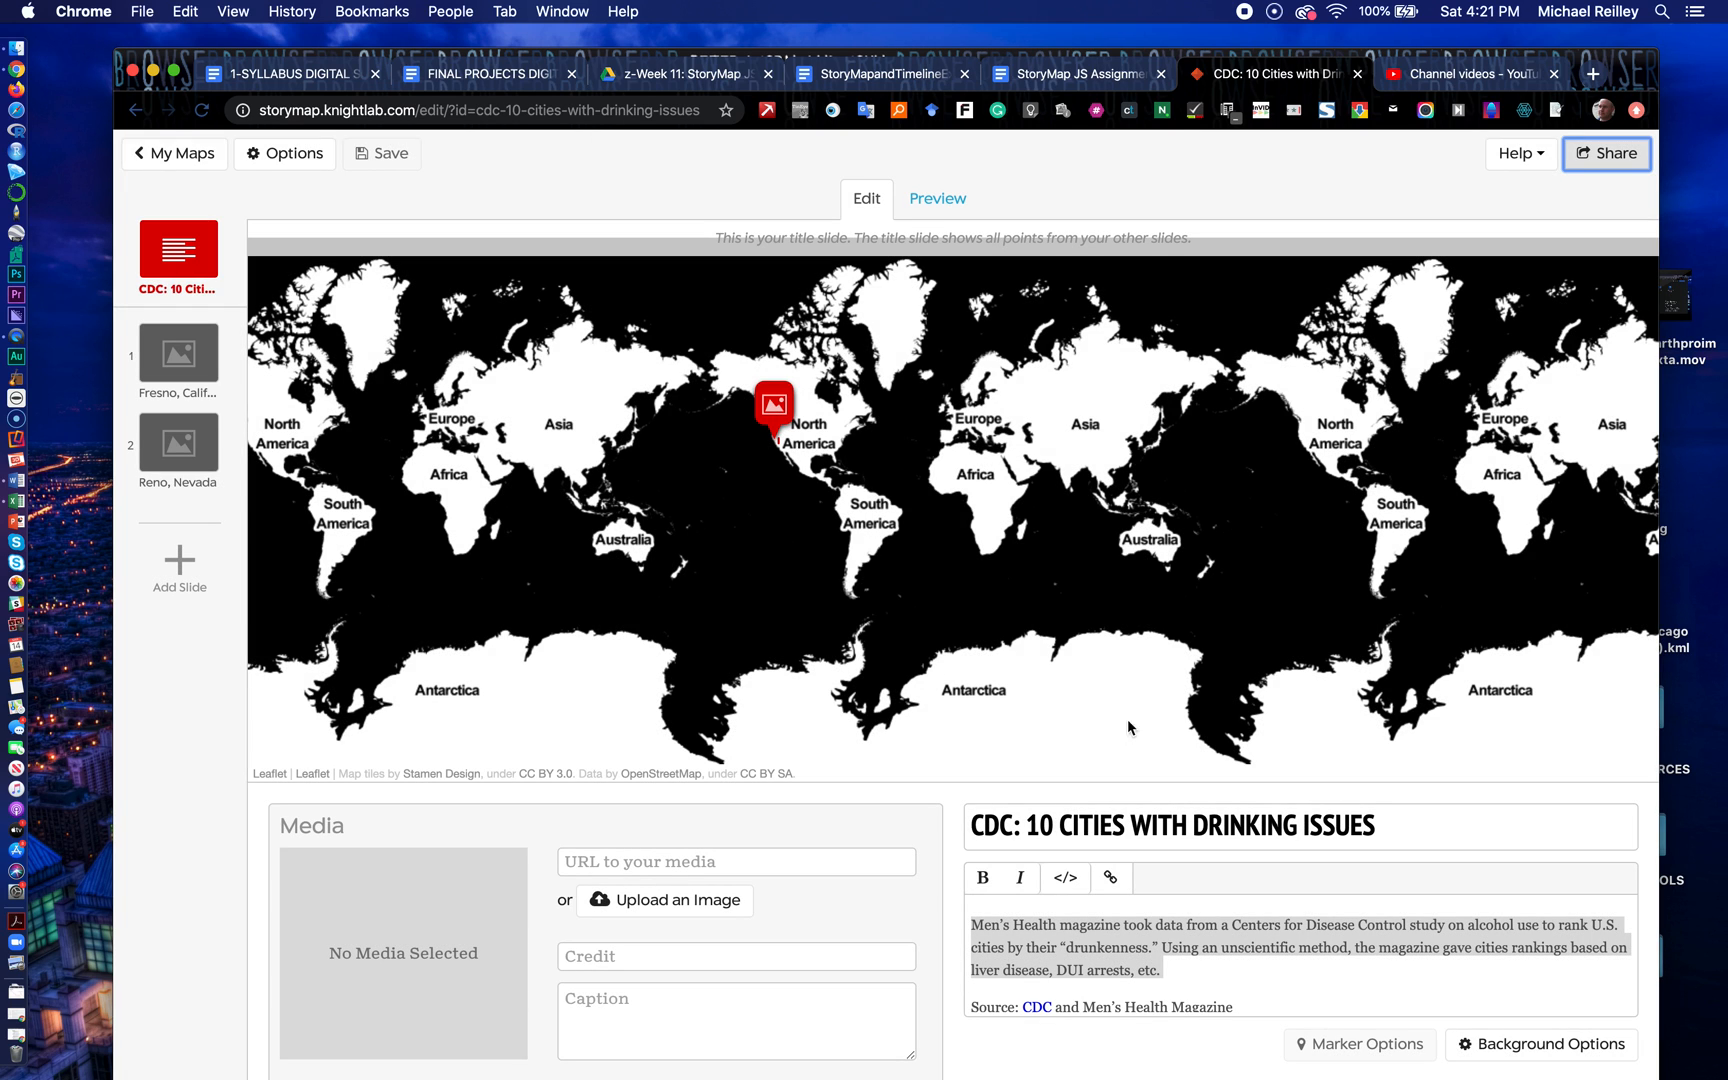
Step: Review the assignment document's Billings slide, its photo sourcing instructions and the remaining city entries, then return to the document's beginning
left_click(1100, 75)
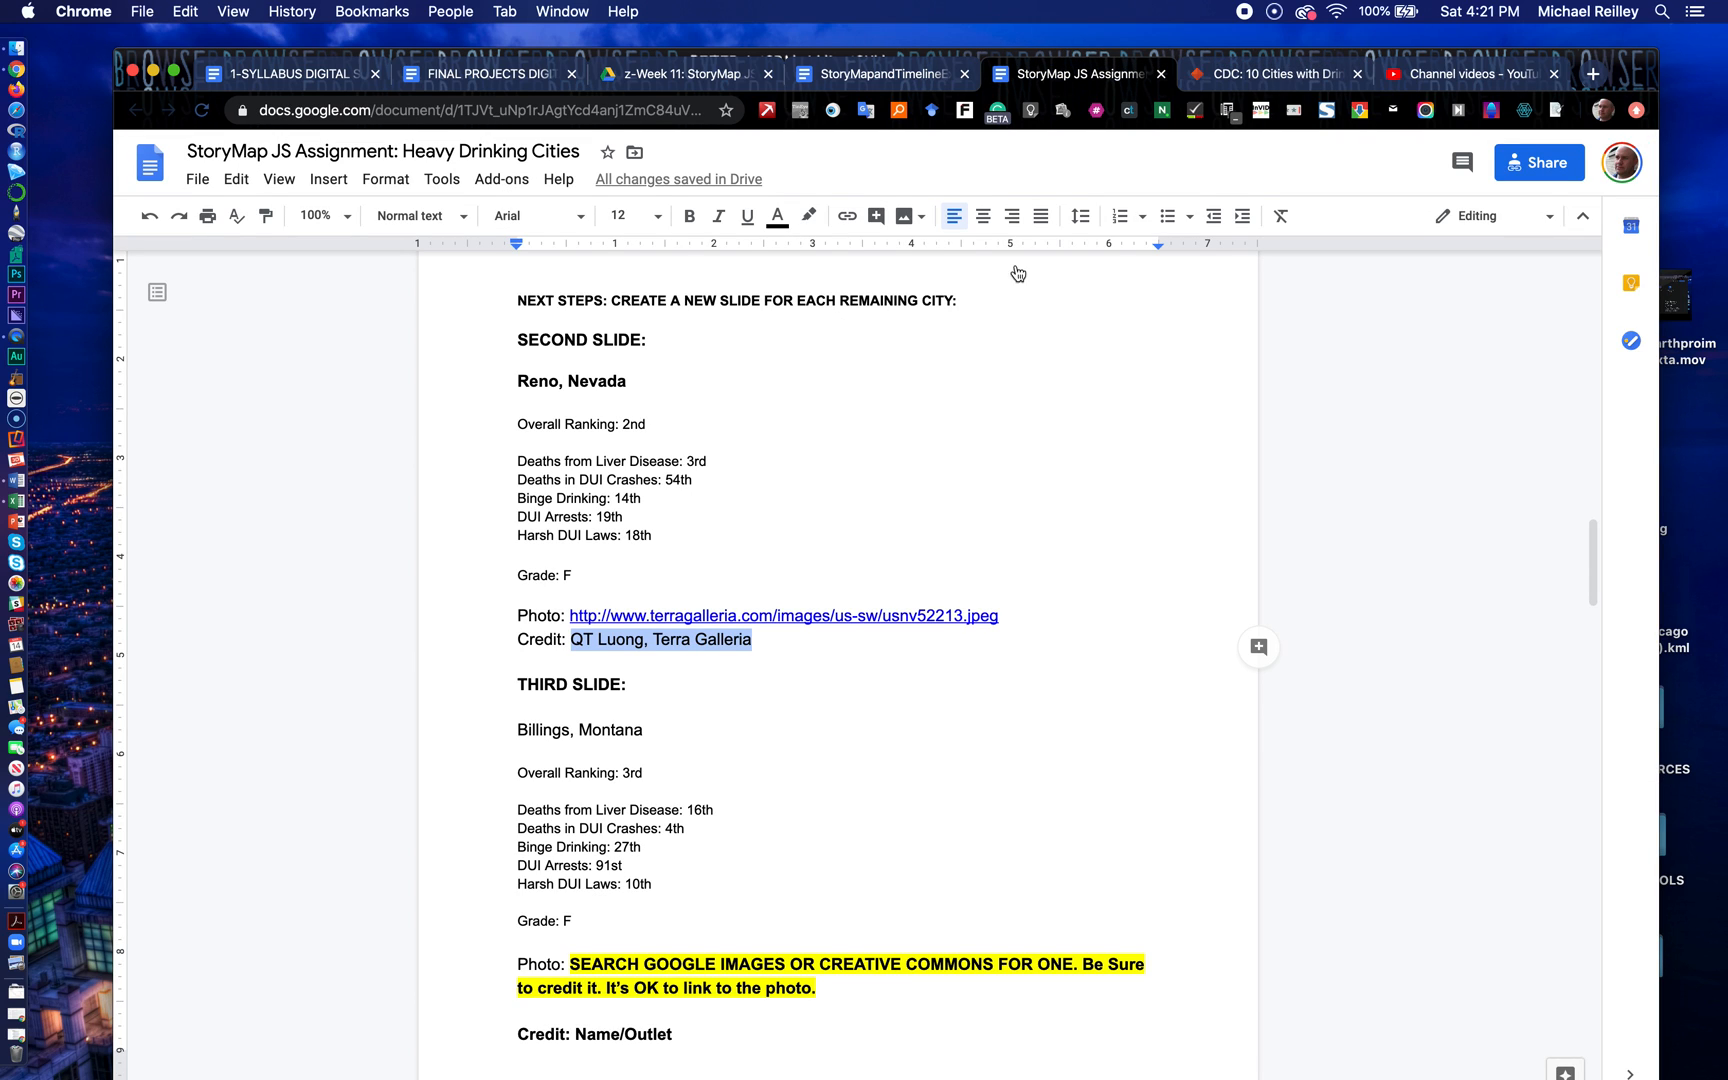
scroll(927, 547, "down", 8)
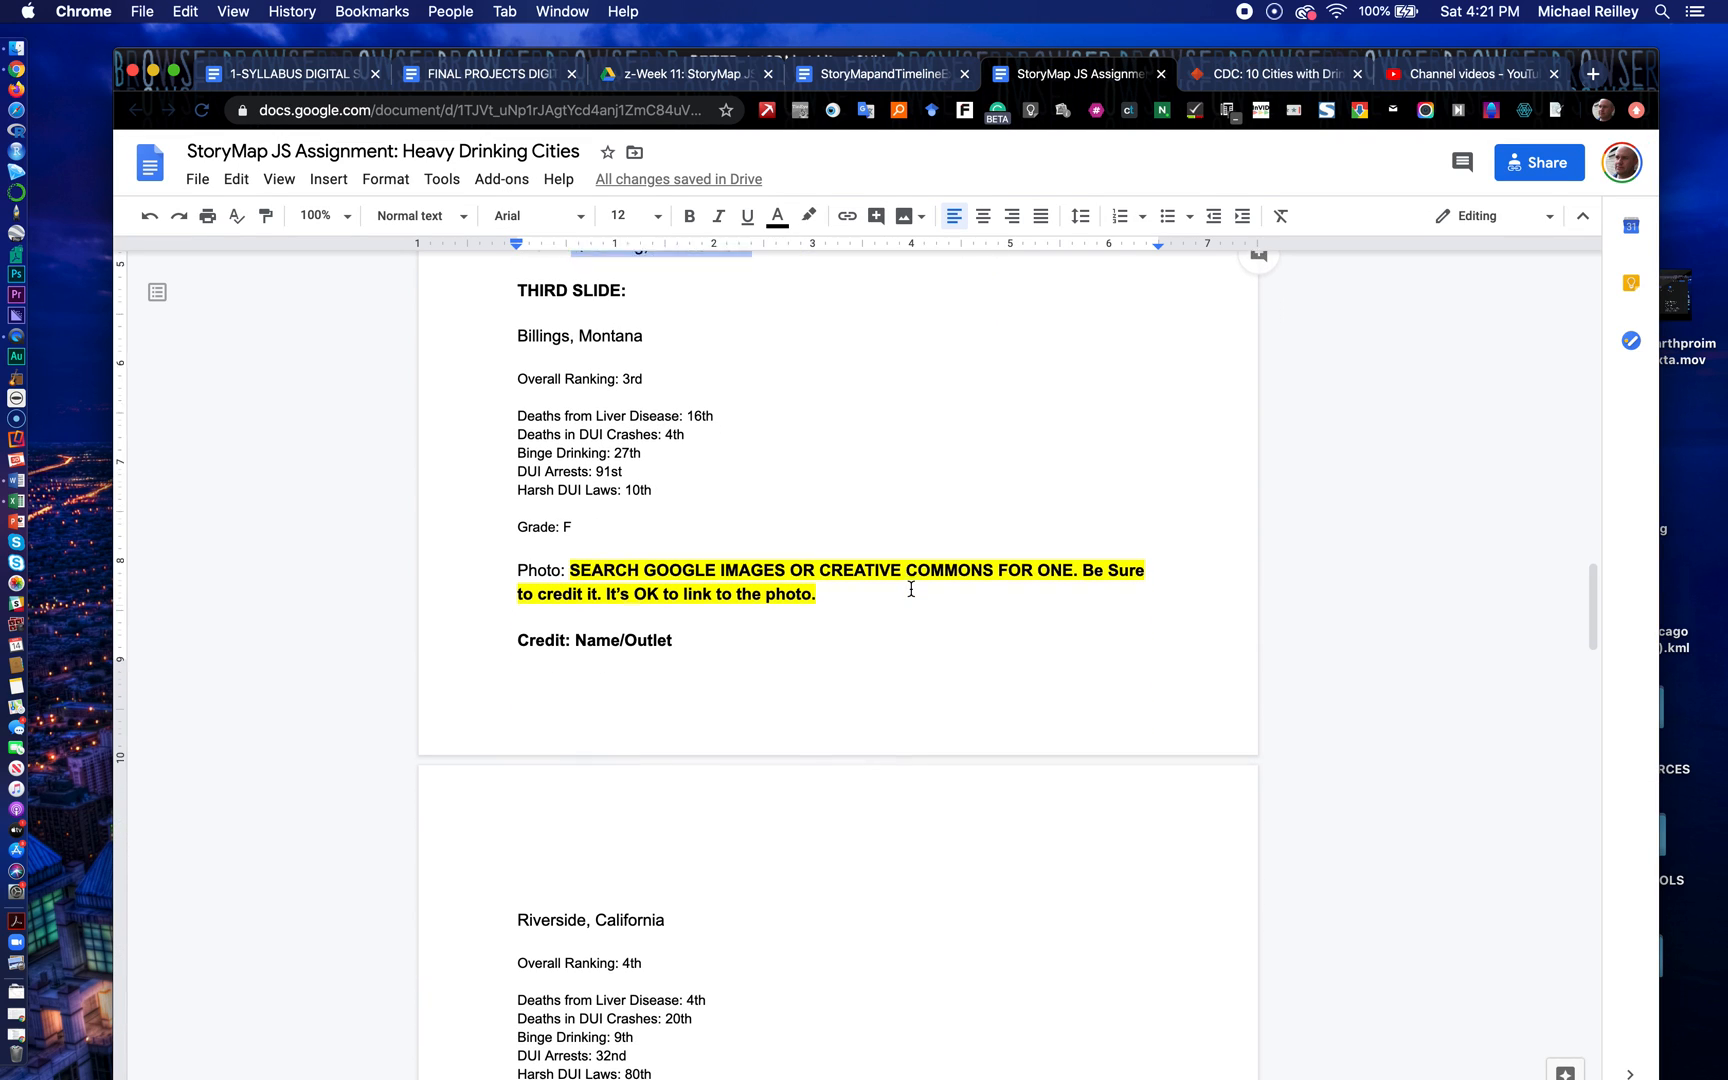
scroll(911, 589, "down", 1)
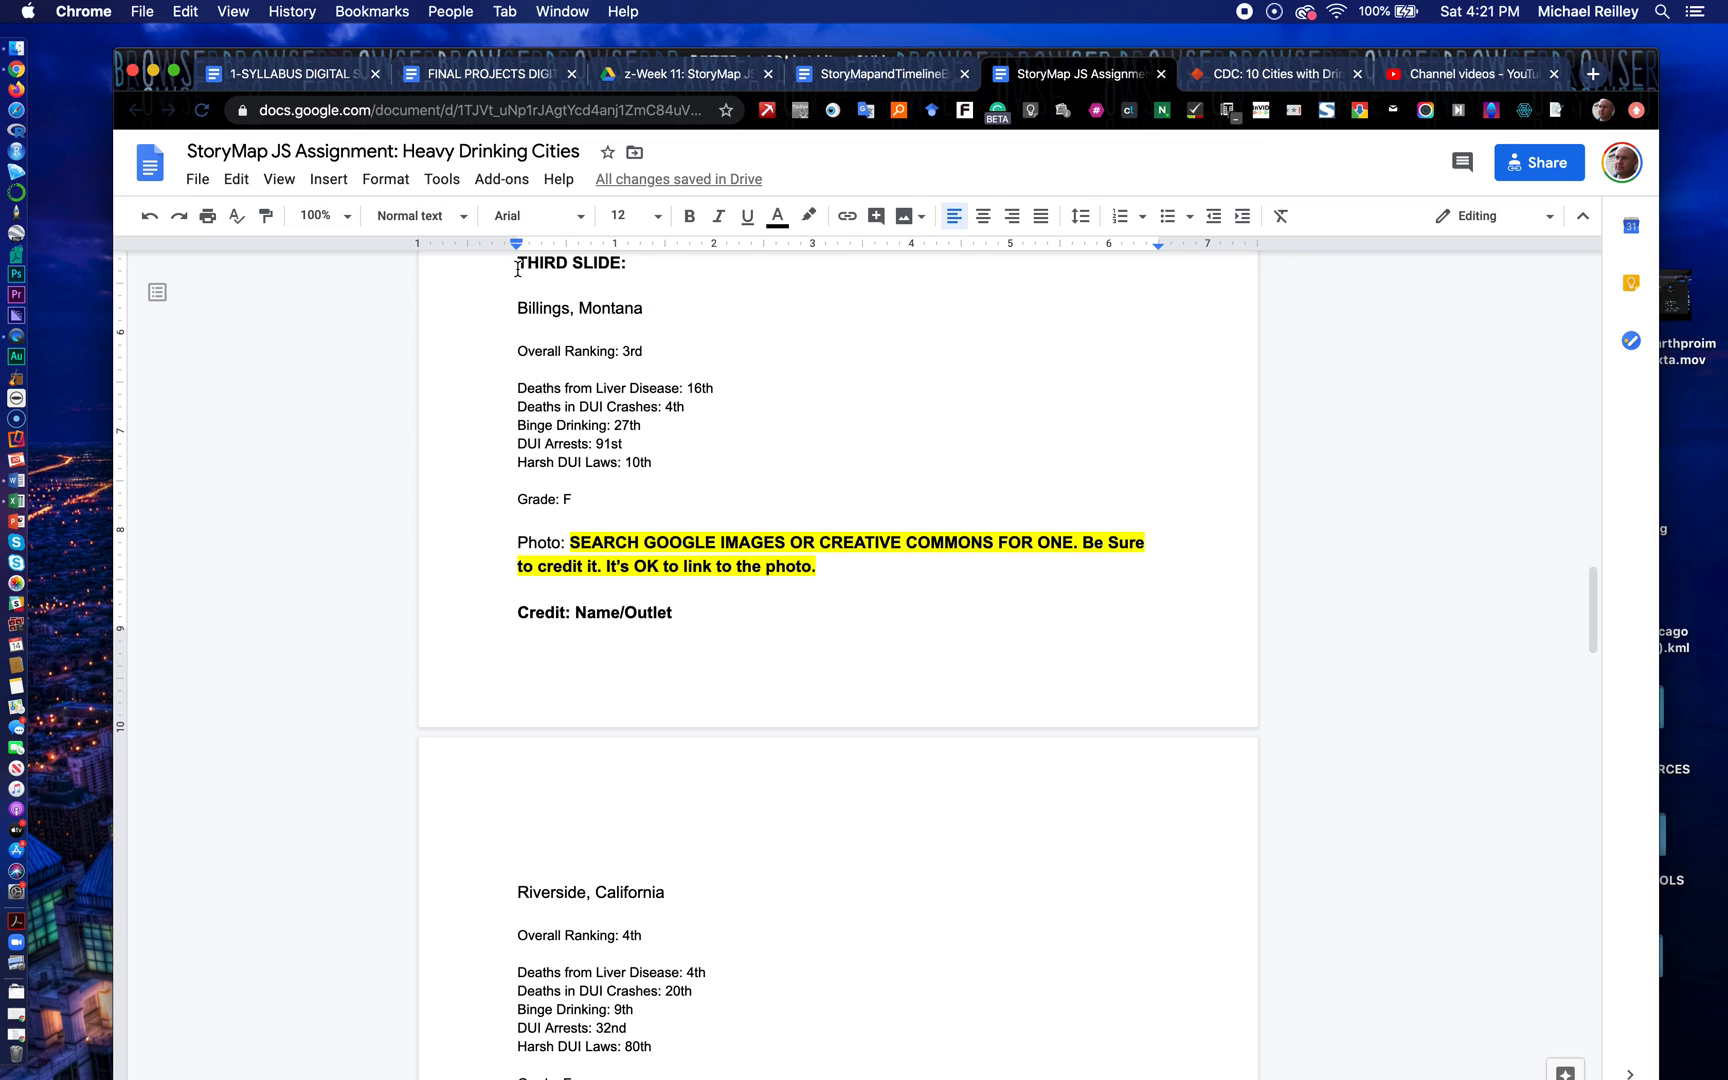
left_click_drag(517, 268, 671, 530)
left_click_drag(859, 581, 570, 540)
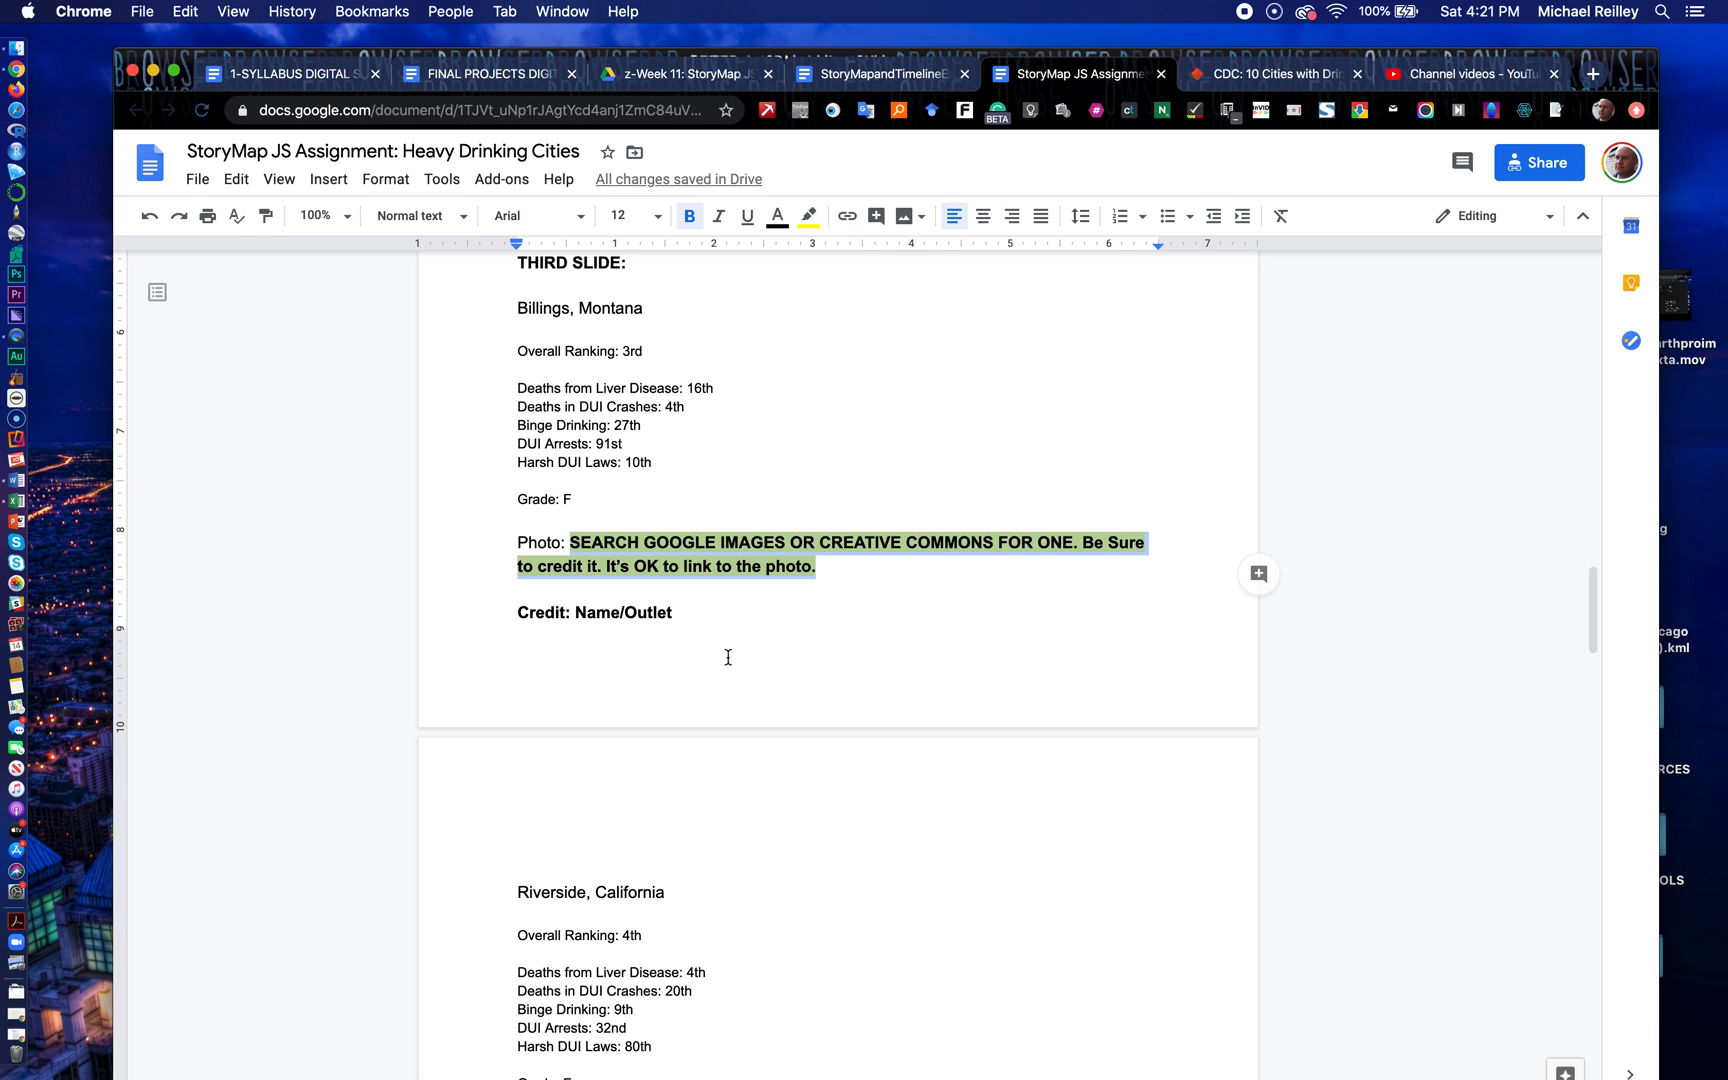
scroll(701, 757, "down", 20)
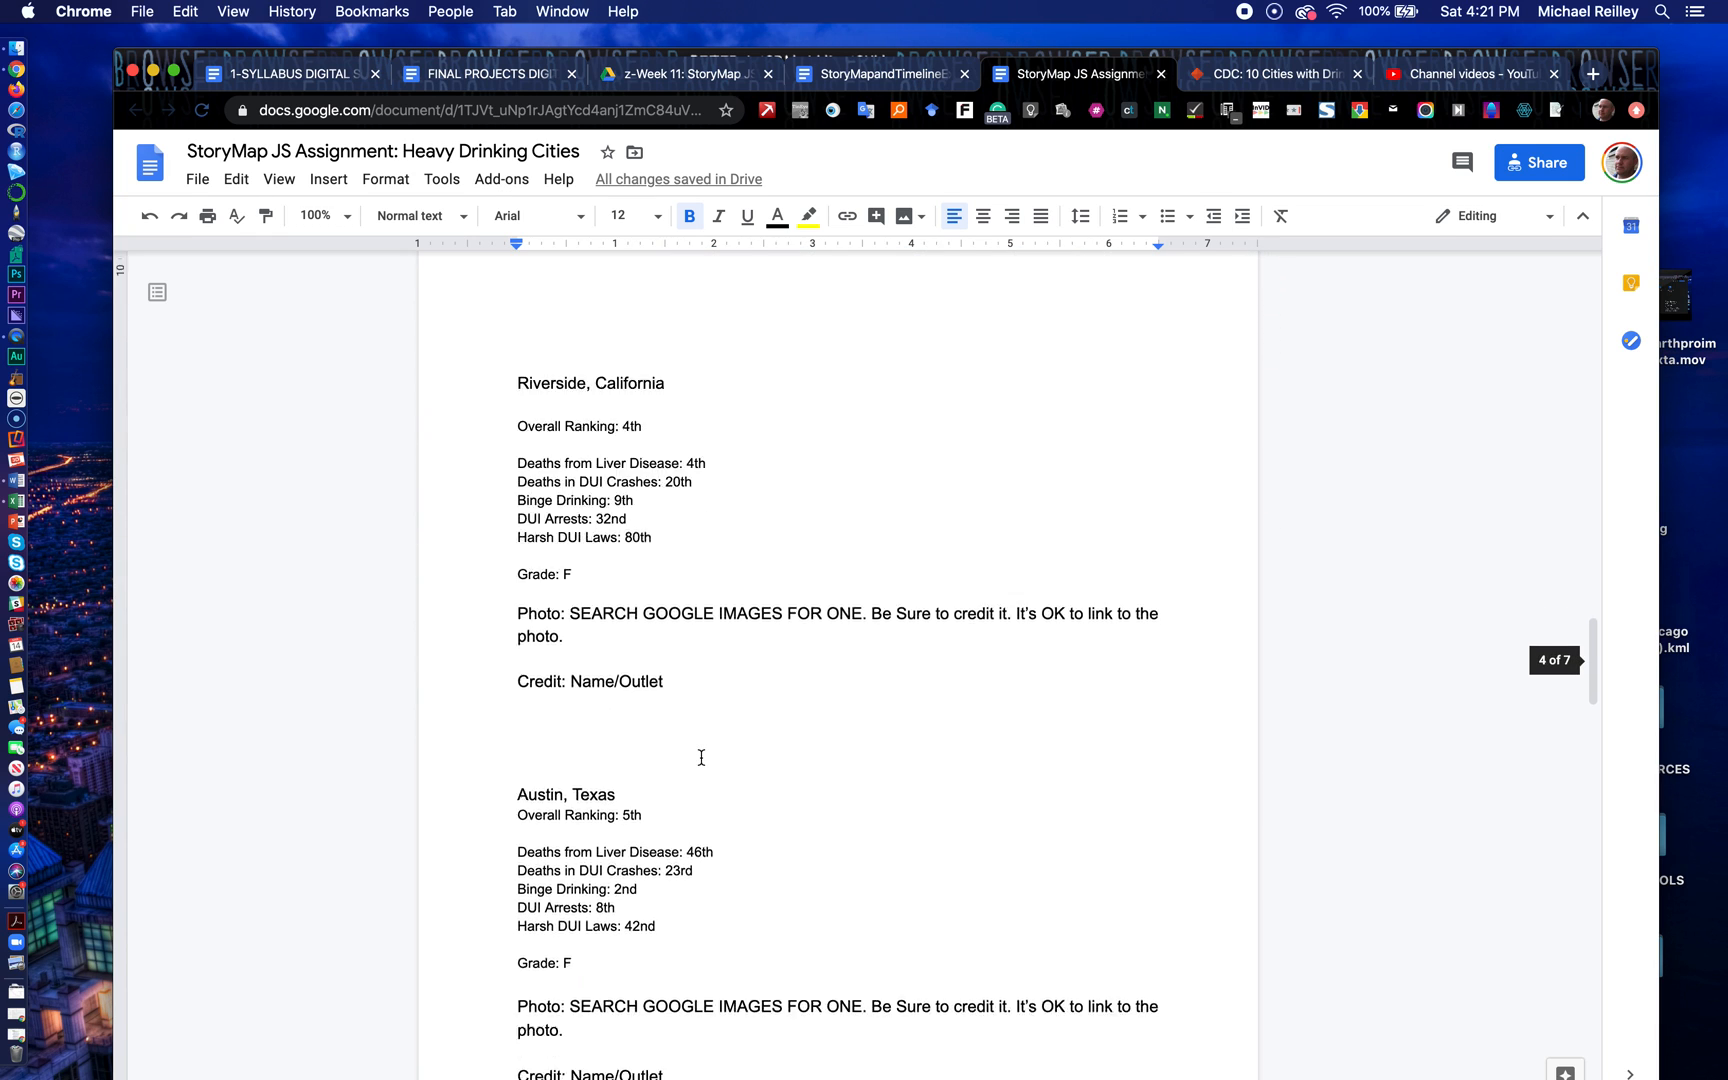
scroll(701, 757, "down", 3)
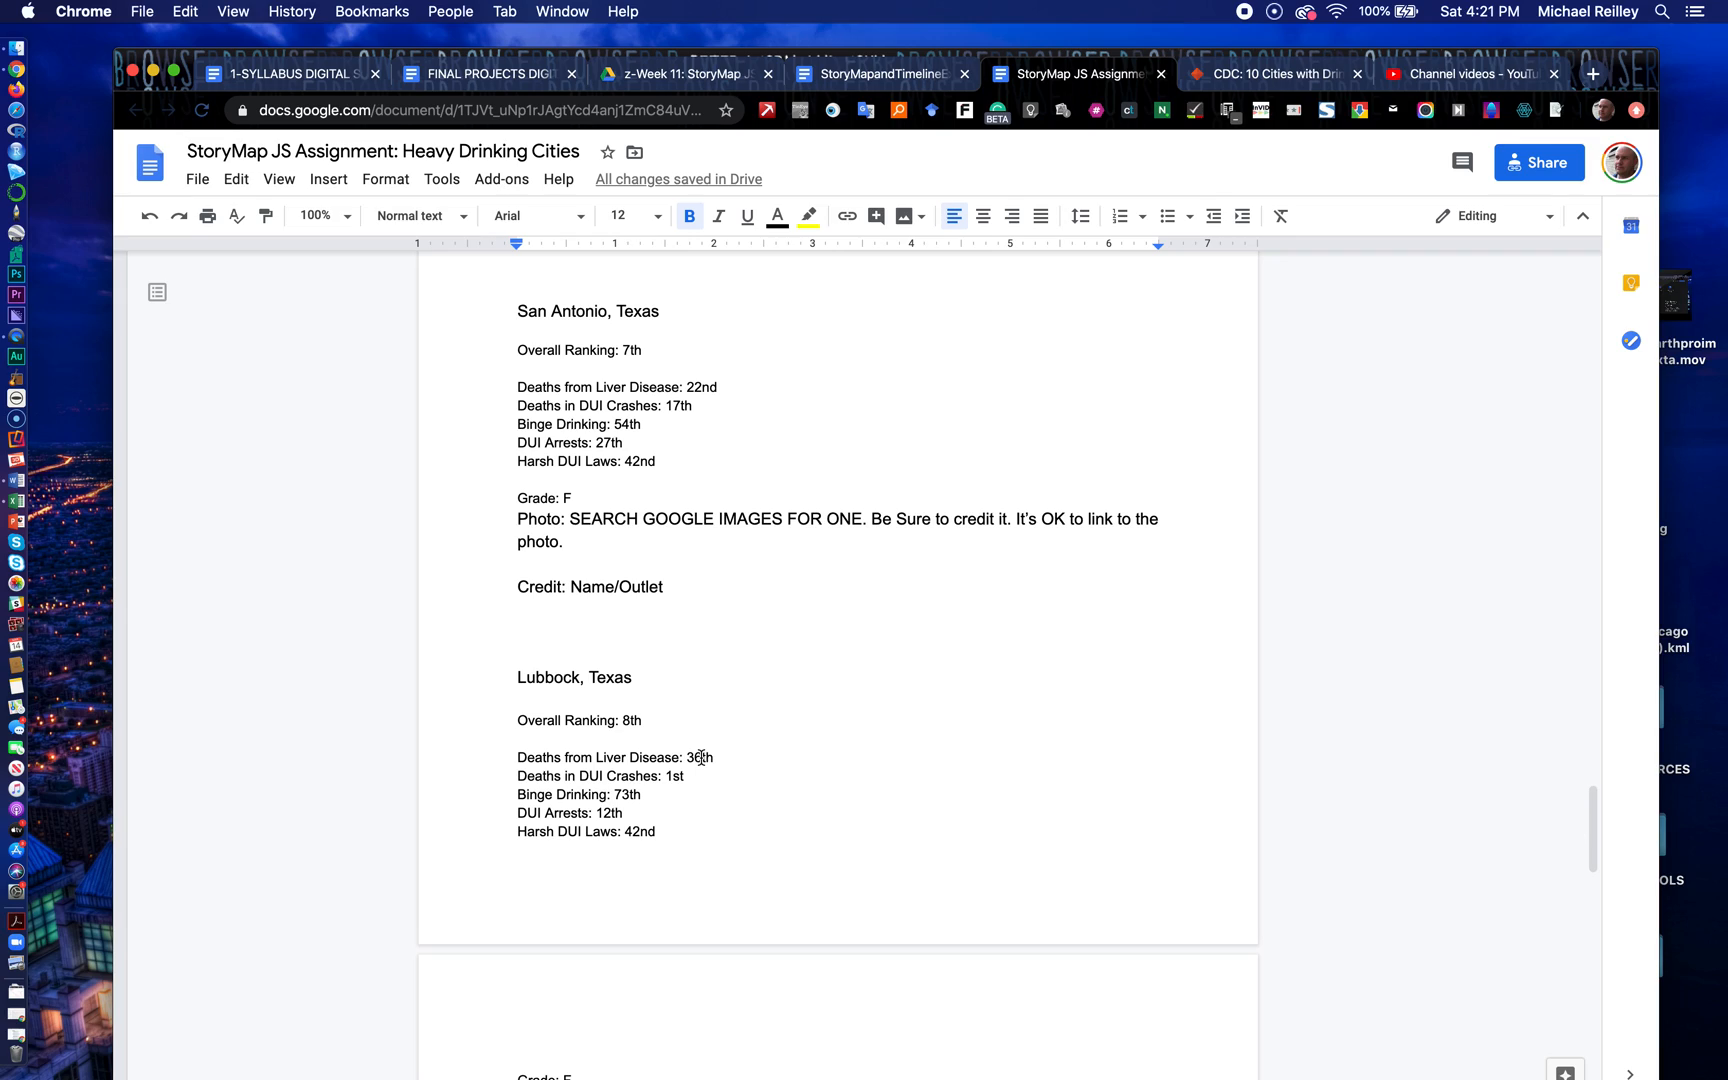
scroll(701, 757, "down", 5)
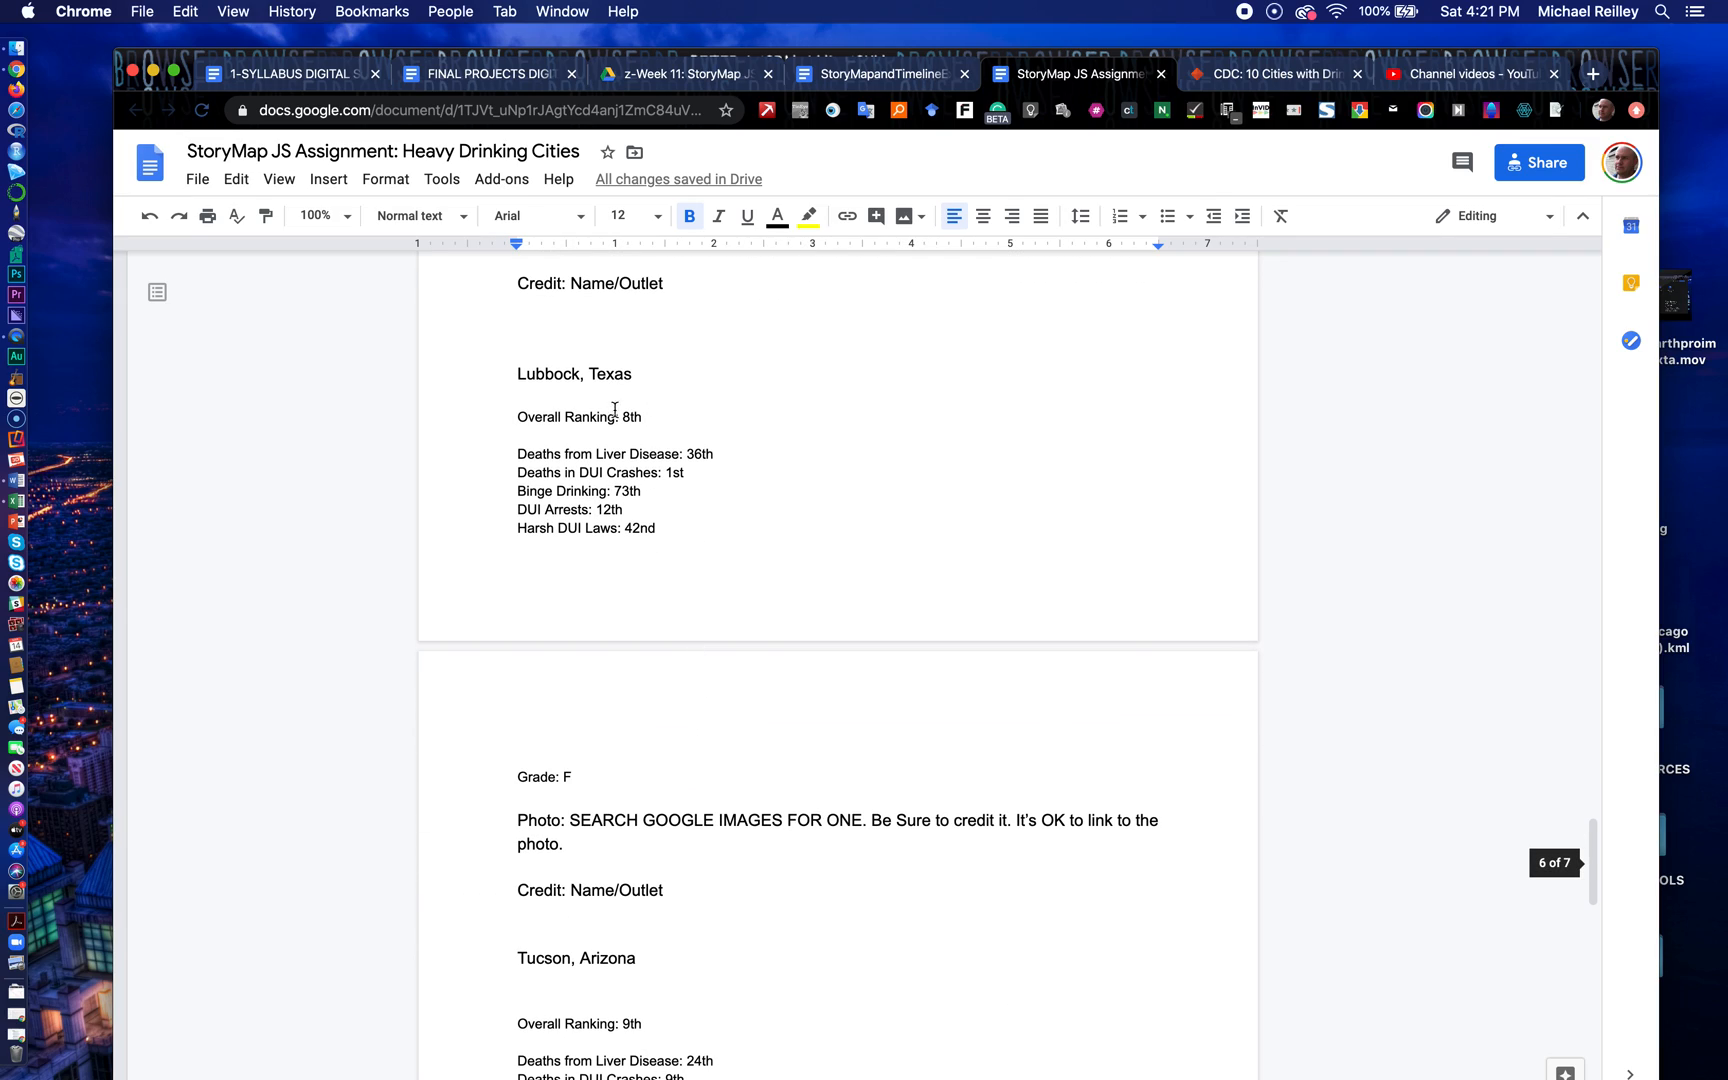
scroll(663, 598, "up", 20)
scroll(664, 597, "up", 13)
scroll(664, 597, "down", 6)
scroll(664, 597, "up", 15)
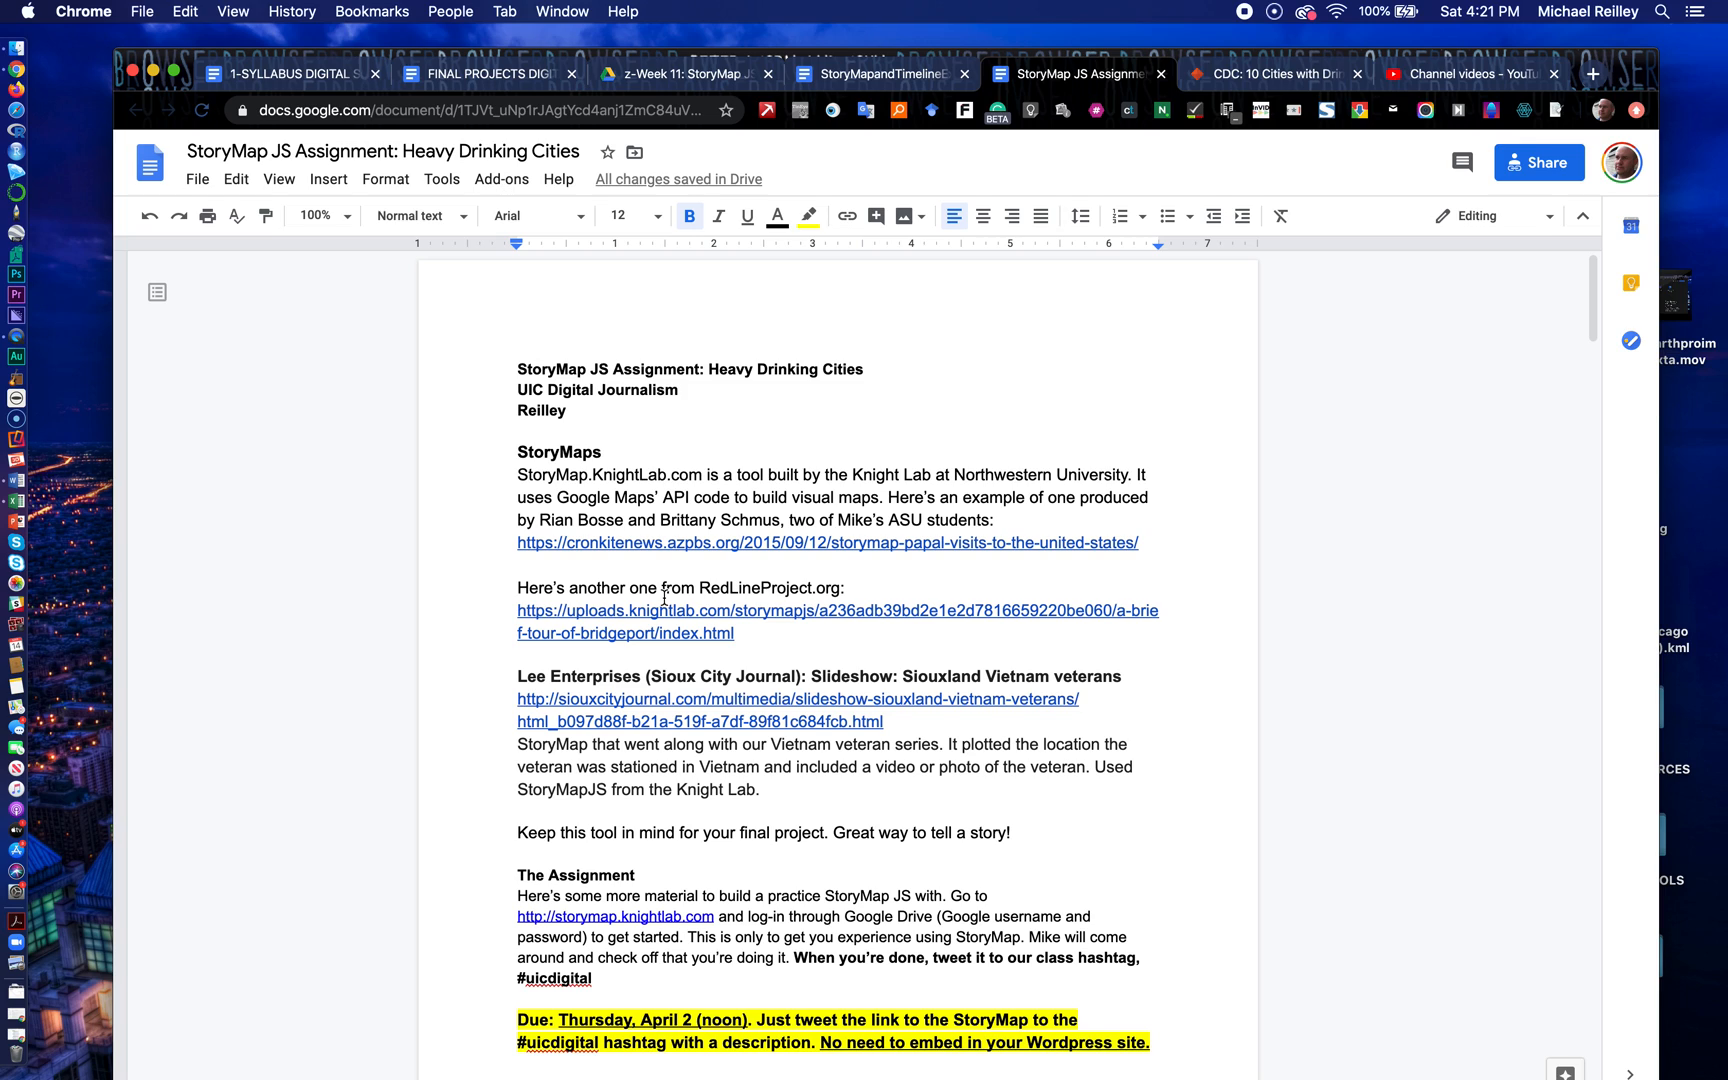